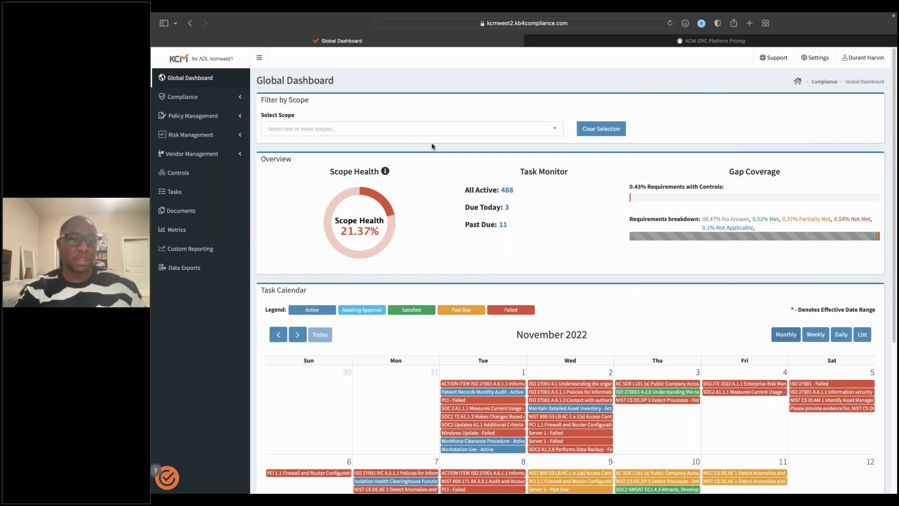
# Step: Examine the global dashboard's scope health, task monitor, gap coverage and the November 2022 task calendar
pyautogui.scroll(-1, 431, 147)
pyautogui.scroll(1, 431, 147)
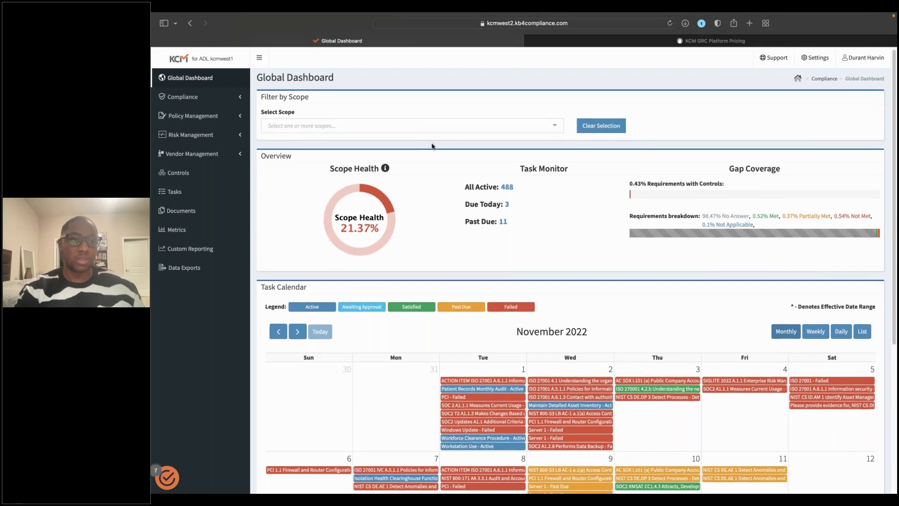
pyautogui.scroll(-2, 431, 147)
pyautogui.scroll(-2, 431, 147)
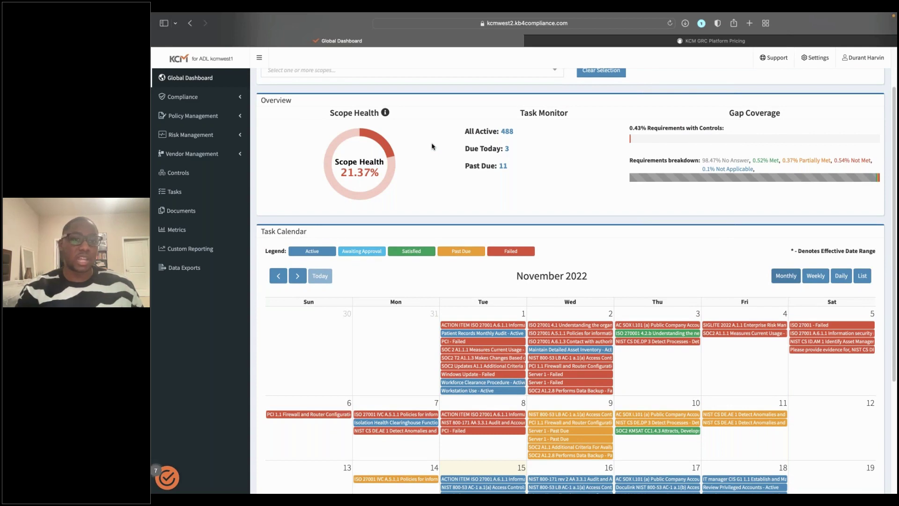
pyautogui.scroll(2, 432, 147)
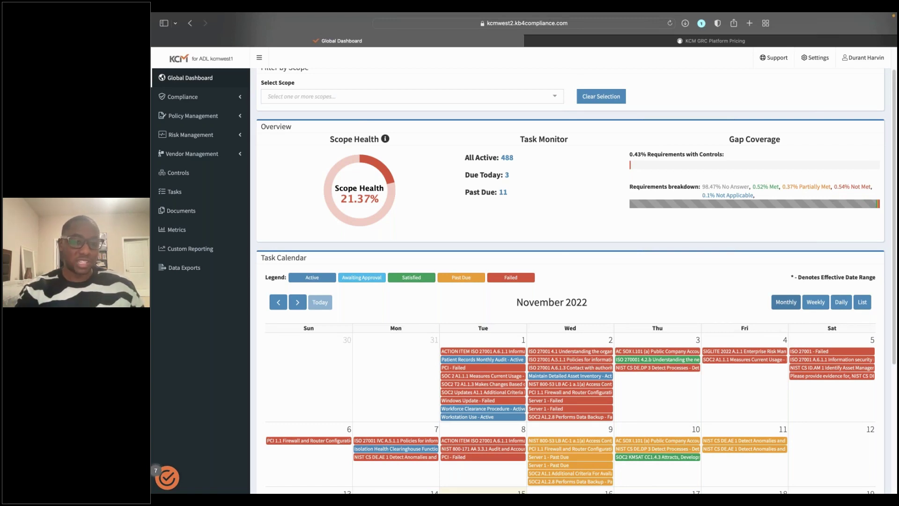
pyautogui.scroll(-1, 306, 201)
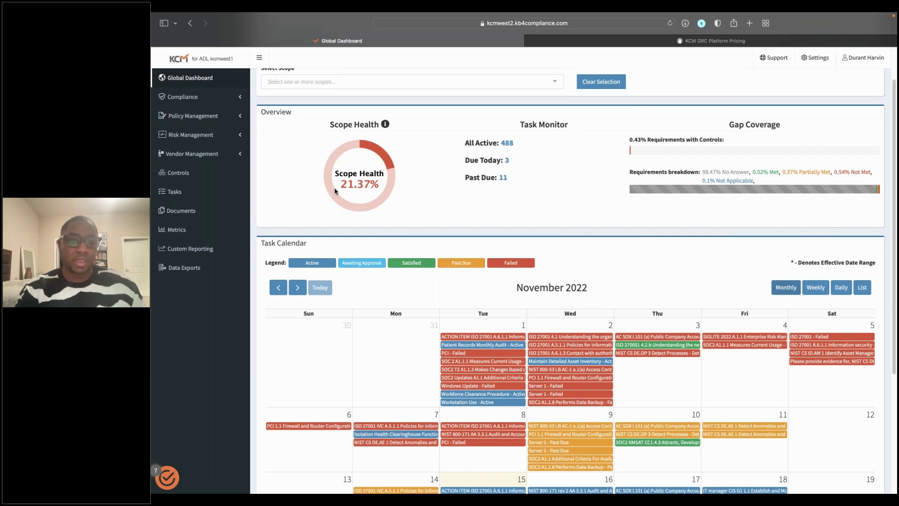
pyautogui.scroll(-5, 334, 191)
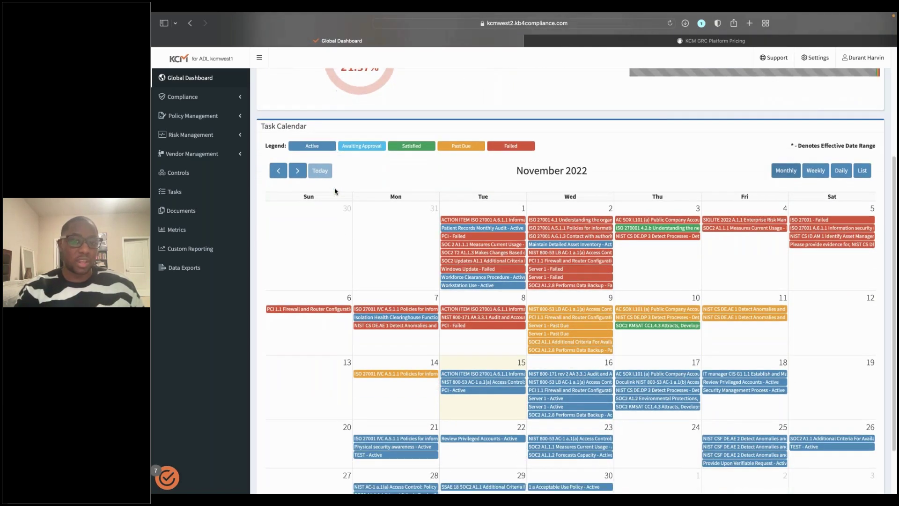
pyautogui.scroll(-2, 335, 190)
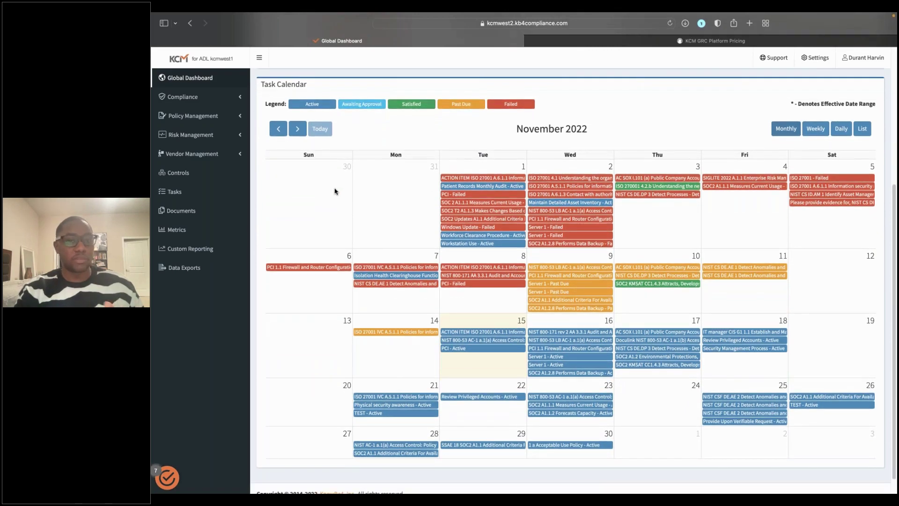
pyautogui.scroll(-1, 335, 191)
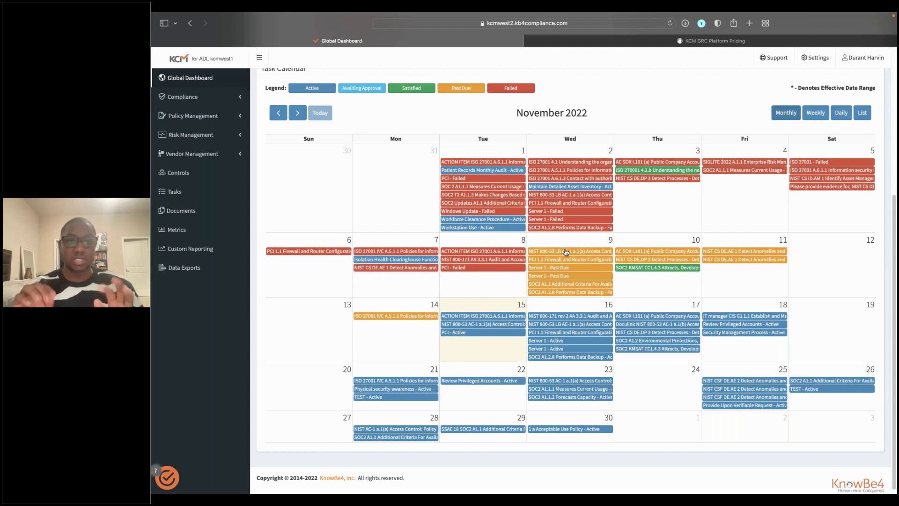
# Step: Filter the global dashboard by the CIS Critical Security Controls Group 1 scope and review its overview and task calendar
pyautogui.scroll(5, 566, 253)
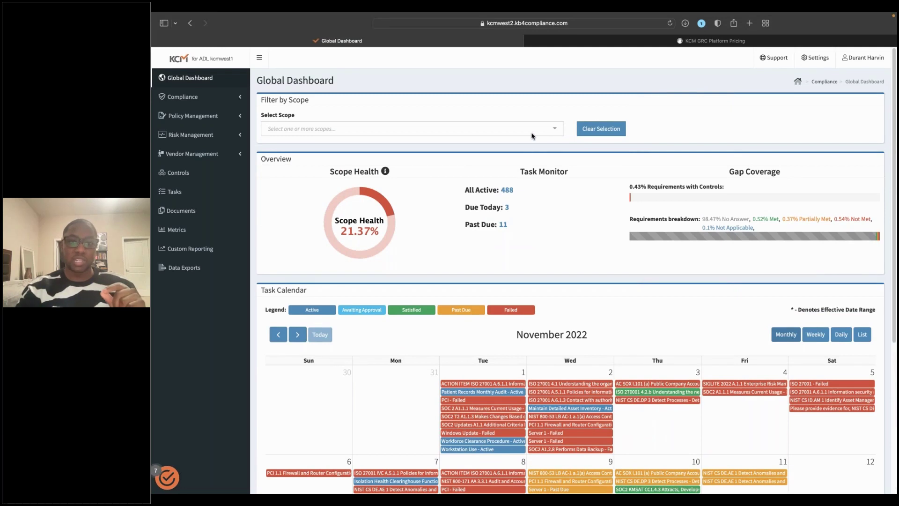
pyautogui.click(532, 134)
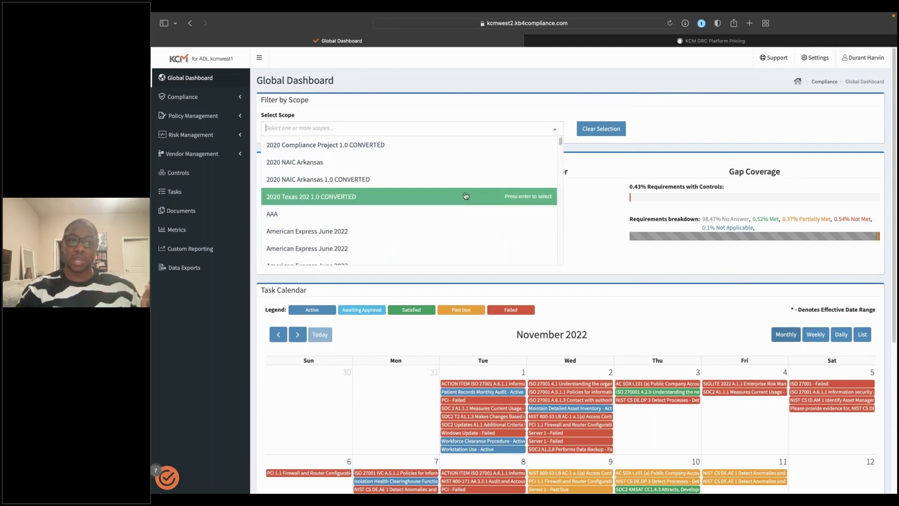
pyautogui.scroll(-5, 466, 195)
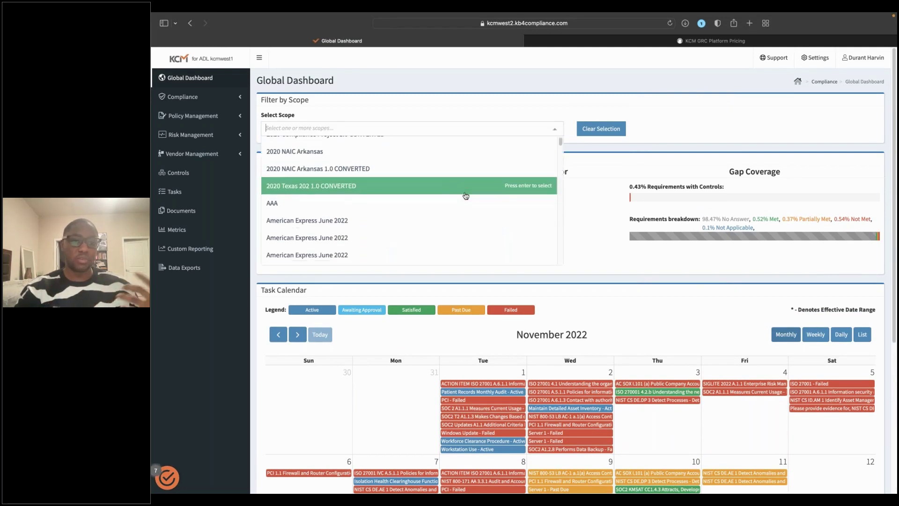
pyautogui.scroll(-1, 466, 196)
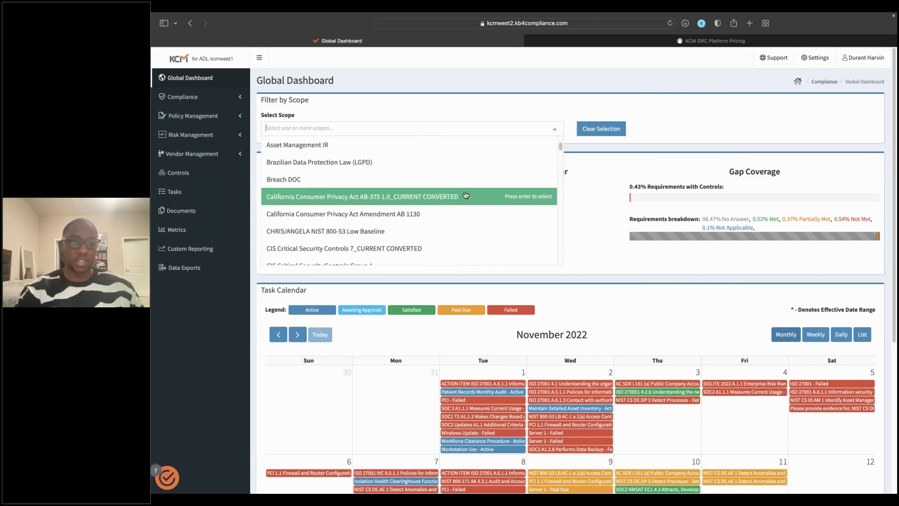
pyautogui.scroll(-4, 466, 195)
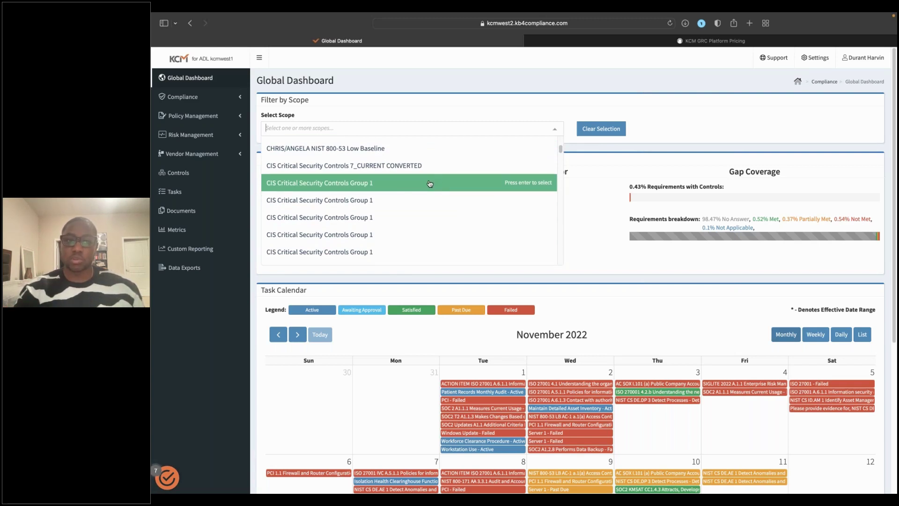
pyautogui.click(430, 183)
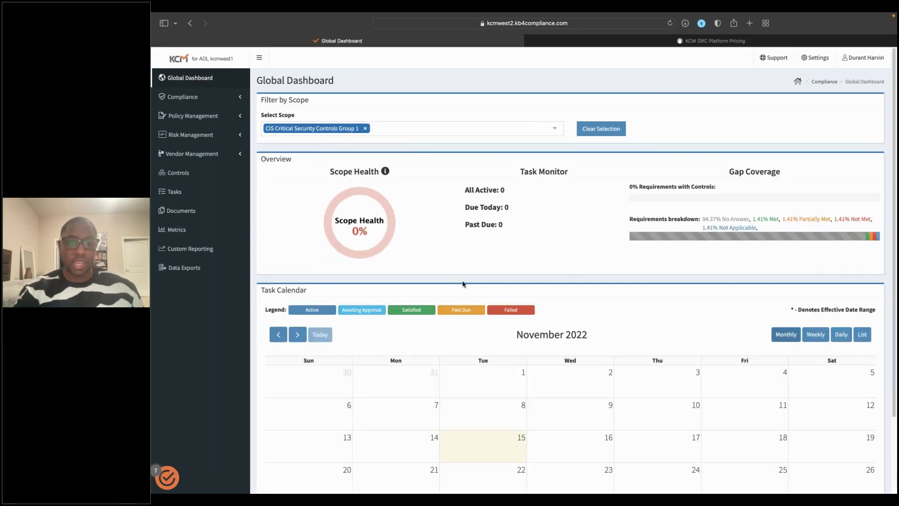
pyautogui.scroll(-3, 463, 283)
pyautogui.scroll(3, 463, 283)
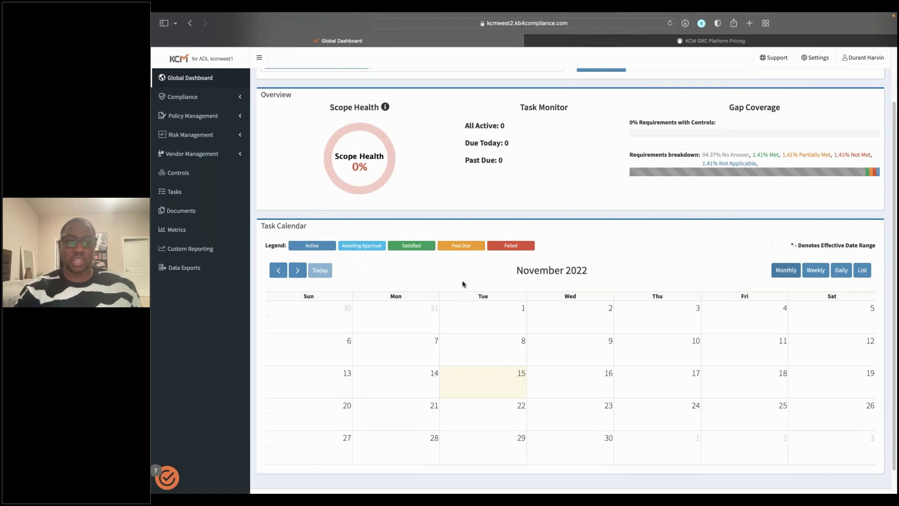
pyautogui.scroll(-3, 462, 284)
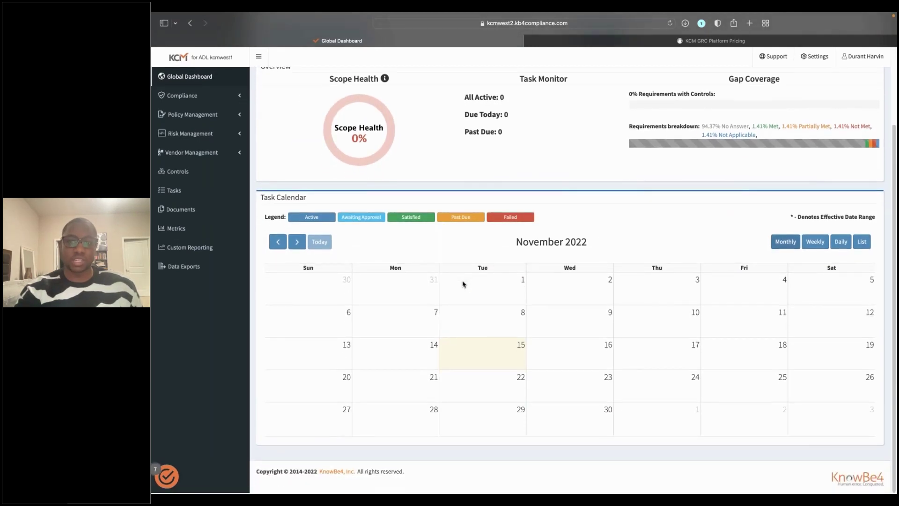
pyautogui.scroll(3, 462, 283)
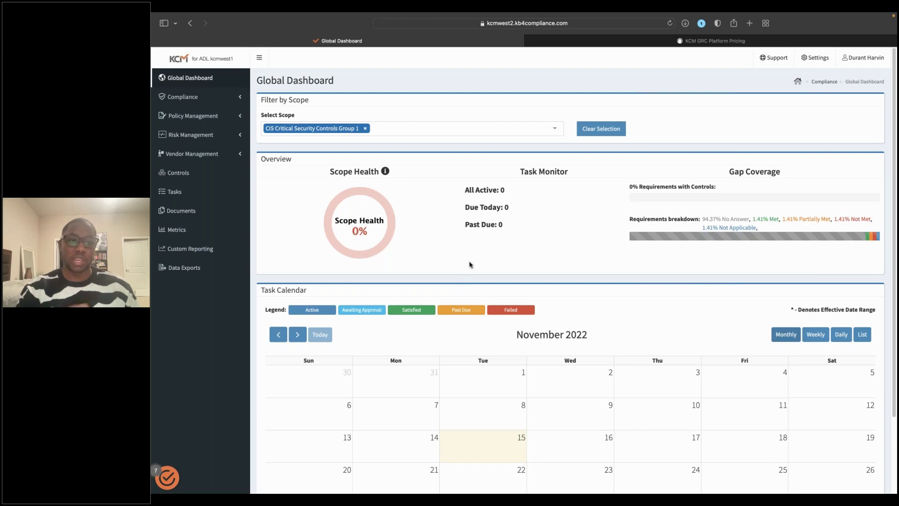
# Step: Open the list of compliance templates and browse to its second page
pyautogui.click(222, 98)
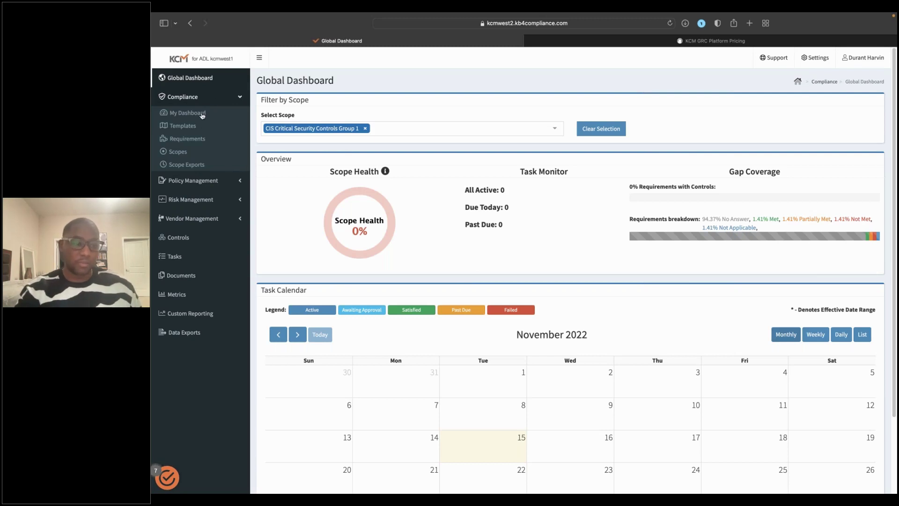
pyautogui.click(183, 125)
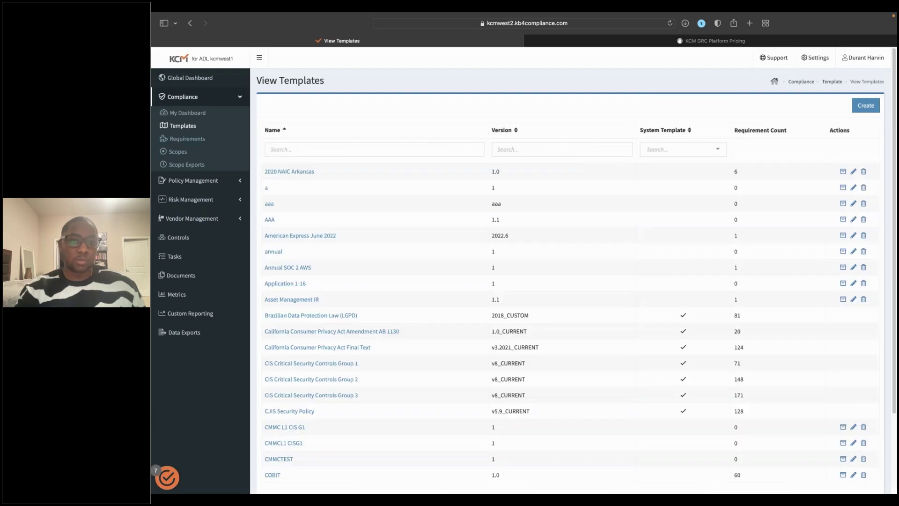
pyautogui.scroll(-3, 353, 183)
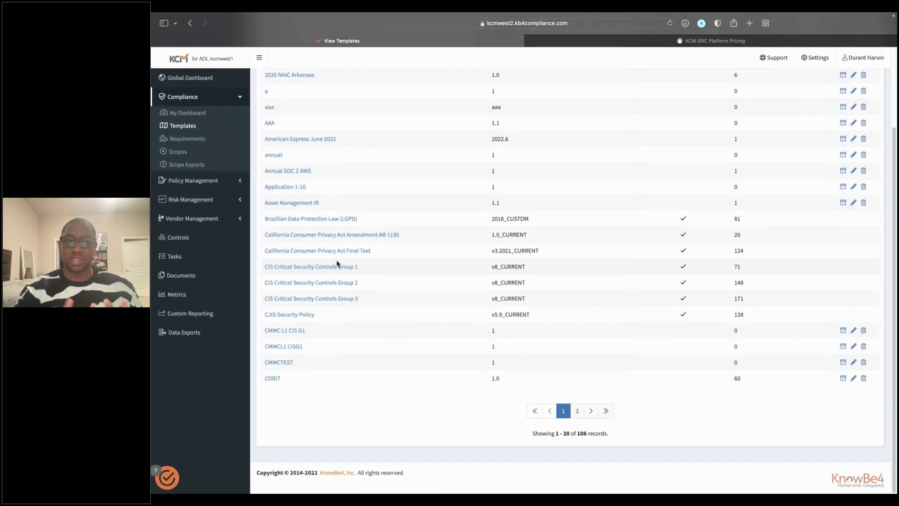
pyautogui.click(577, 411)
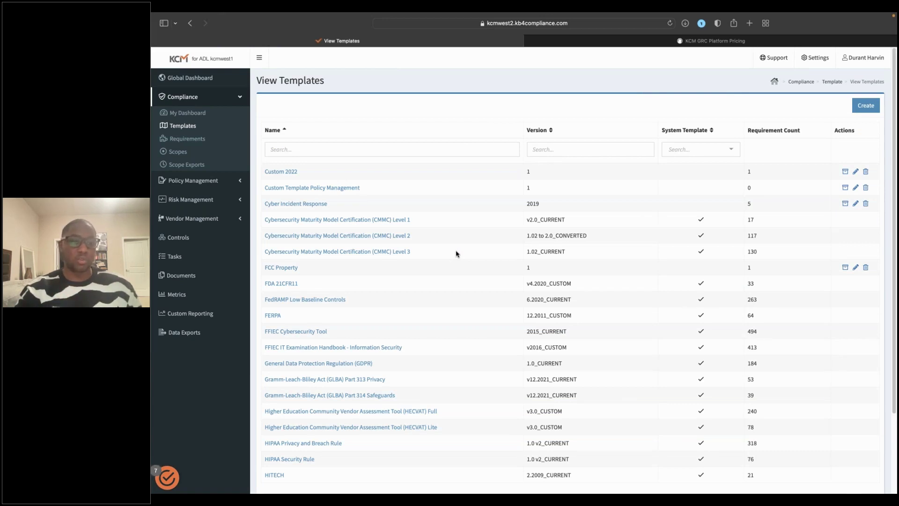
# Step: Search the template names for "SSA" and open the SSAE18 SOC2 TSC template
pyautogui.click(359, 149)
pyautogui.write('SSA')
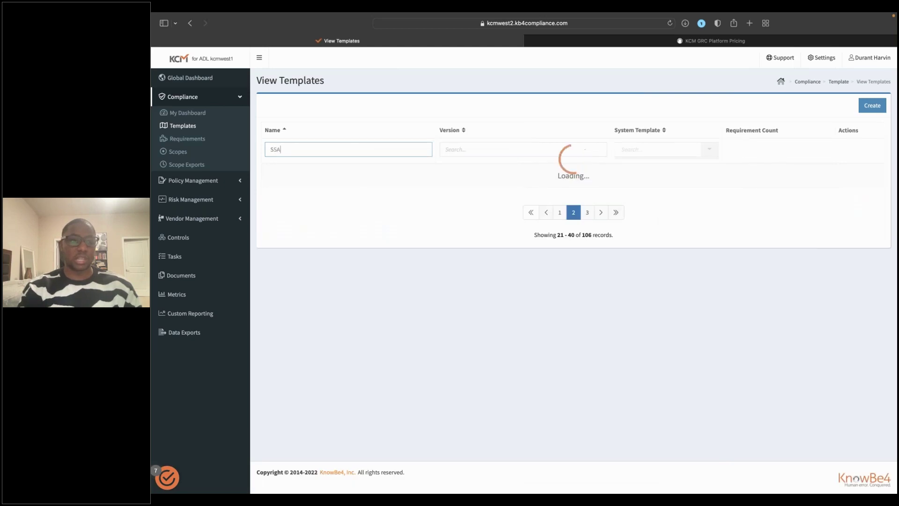
pyautogui.press('BackSpace')
pyautogui.press('BackSpace')
pyautogui.write('SA')
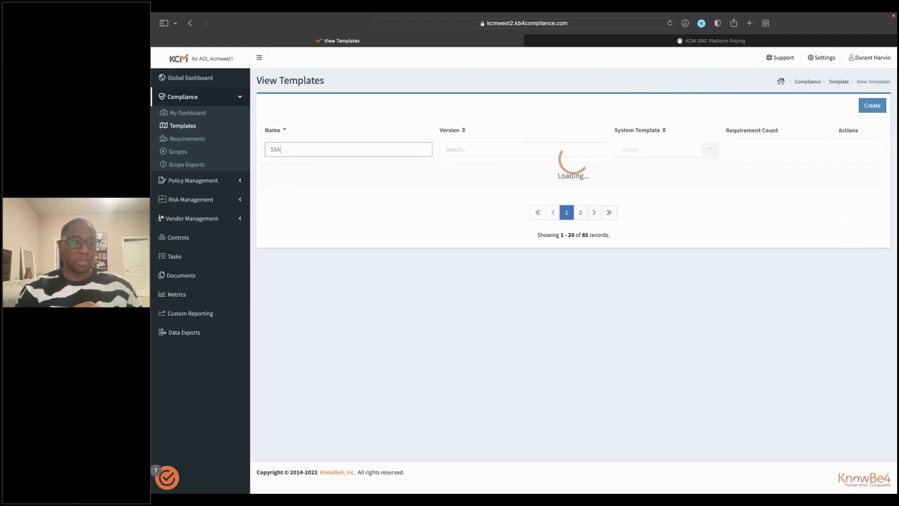
pyautogui.click(287, 188)
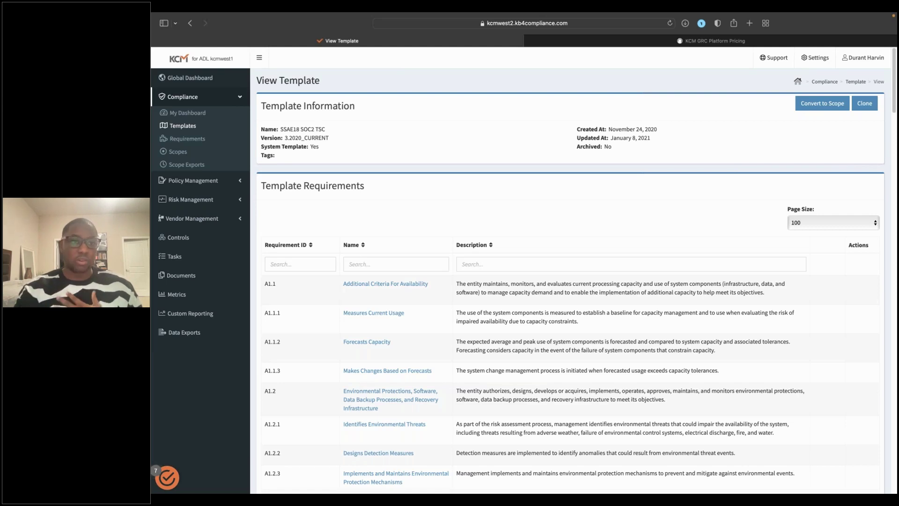
# Step: Look through the SSAE18 SOC2 TSC template's requirements and convert the template to a scope
pyautogui.scroll(-3, 570, 281)
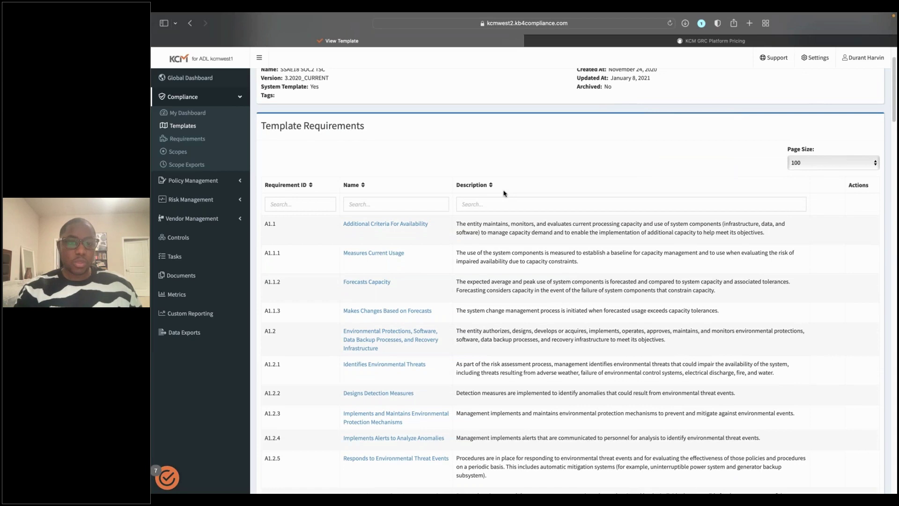
pyautogui.scroll(-2, 506, 255)
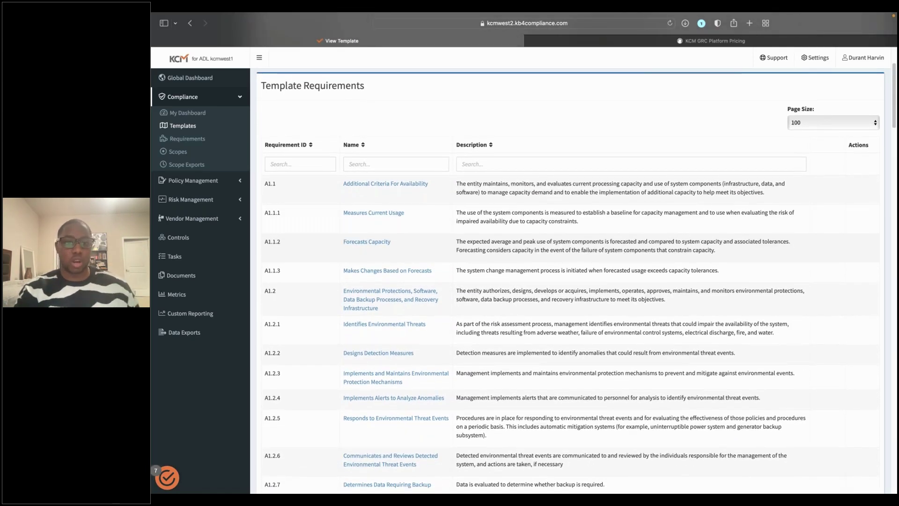
pyautogui.scroll(-1, 570, 281)
pyautogui.scroll(5, 803, 89)
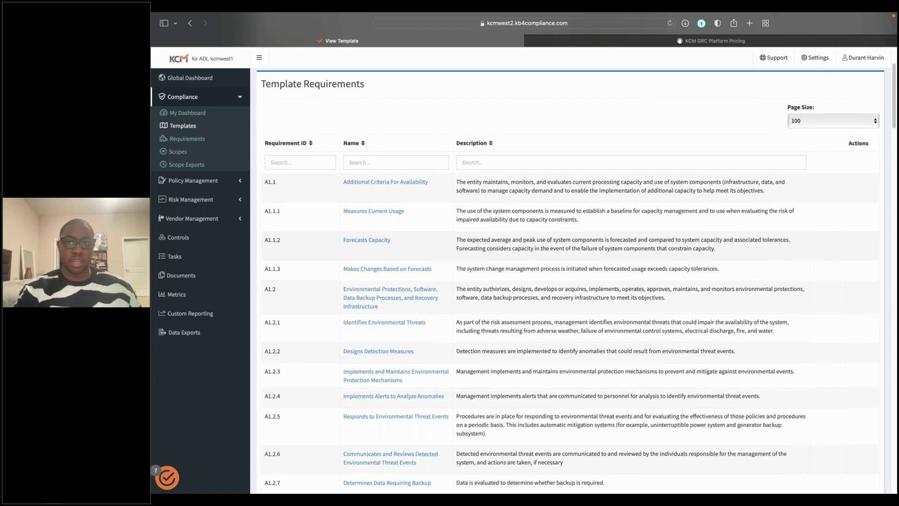
pyautogui.click(822, 103)
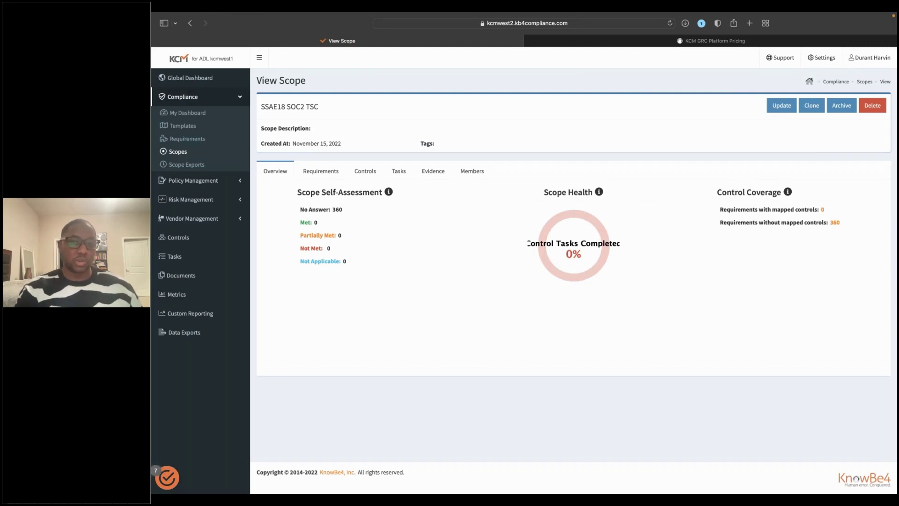
# Step: In the scope's requirements, set the self-assessment responses: A1.1 Met, A1.1.1 Partially Met, A1.1.2 Not Met and A1.1.3 N/A
pyautogui.click(322, 172)
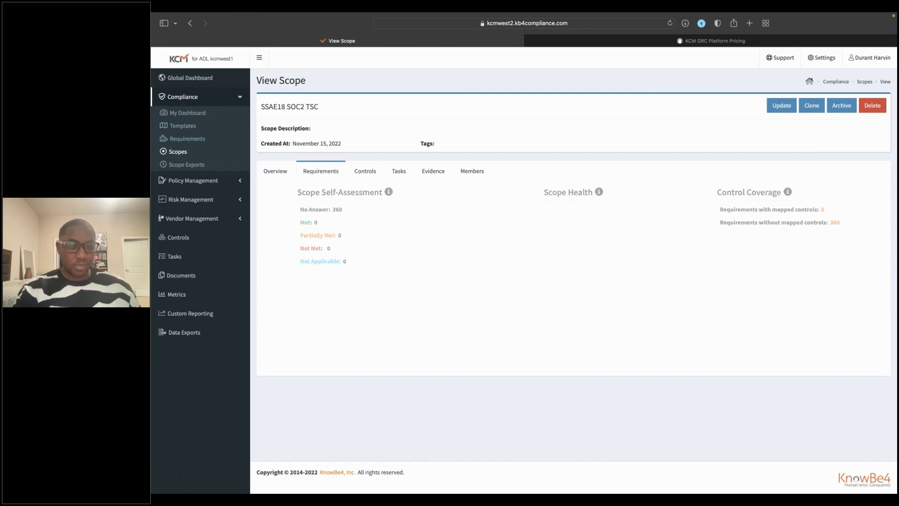
pyautogui.scroll(-1, 406, 220)
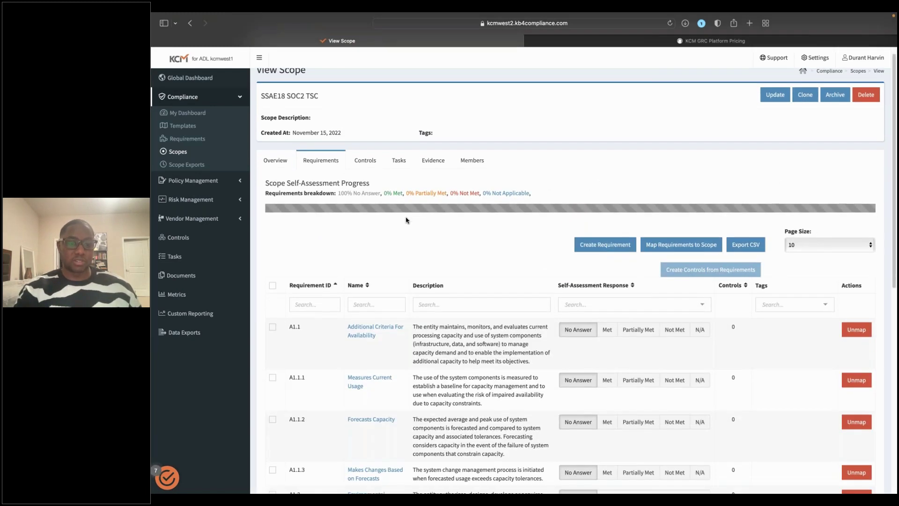
pyautogui.scroll(-3, 406, 220)
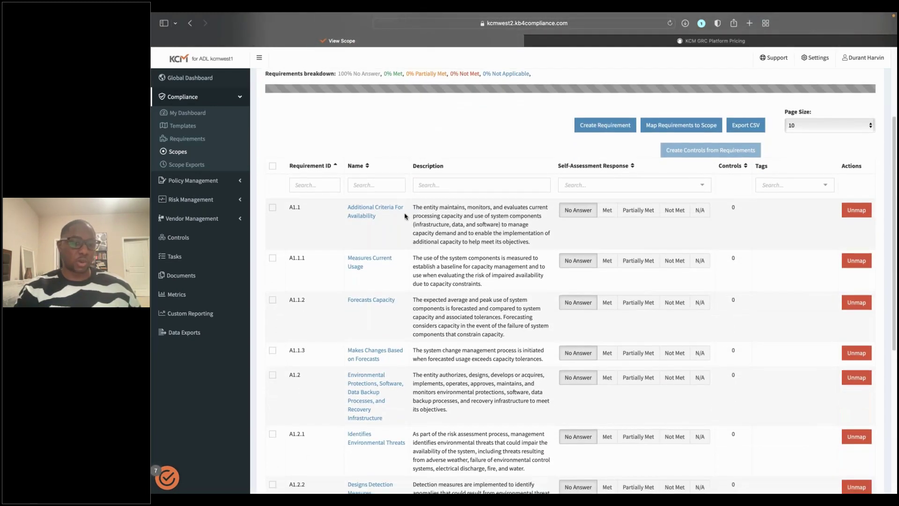
pyautogui.scroll(-1, 471, 217)
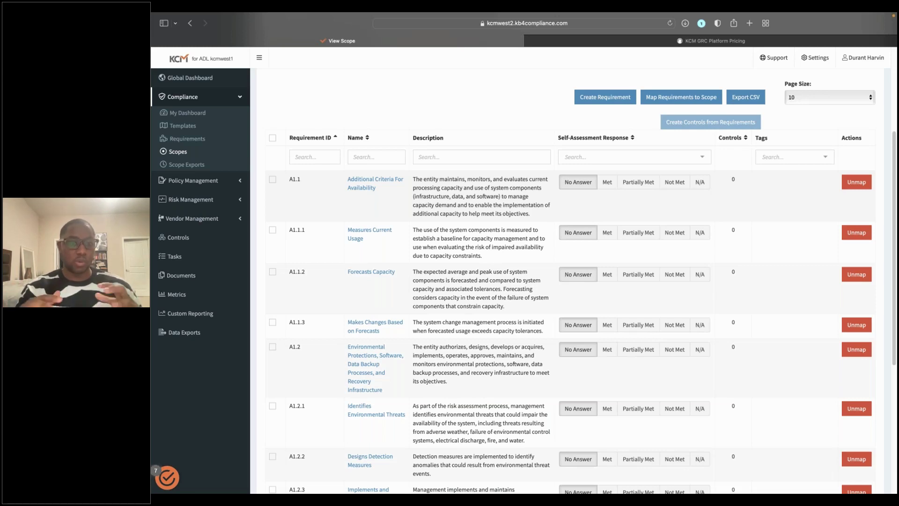
pyautogui.scroll(-1, 381, 170)
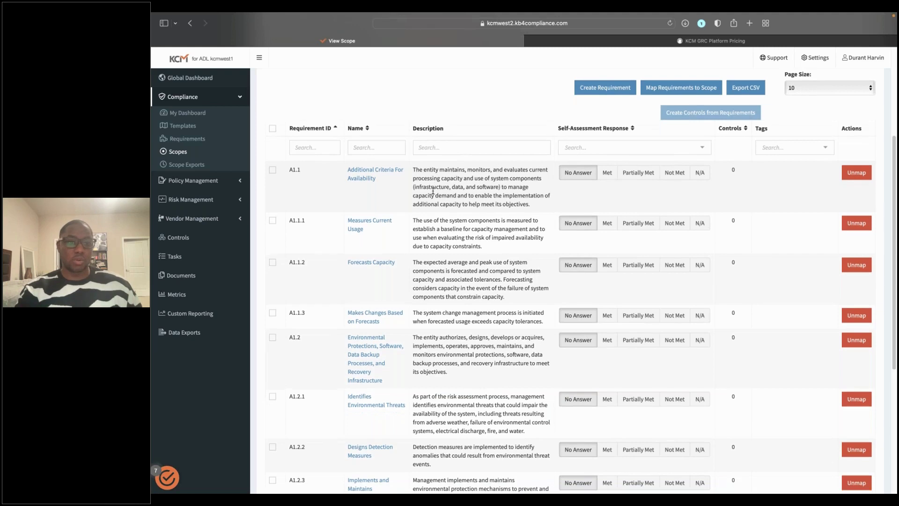
pyautogui.click(607, 165)
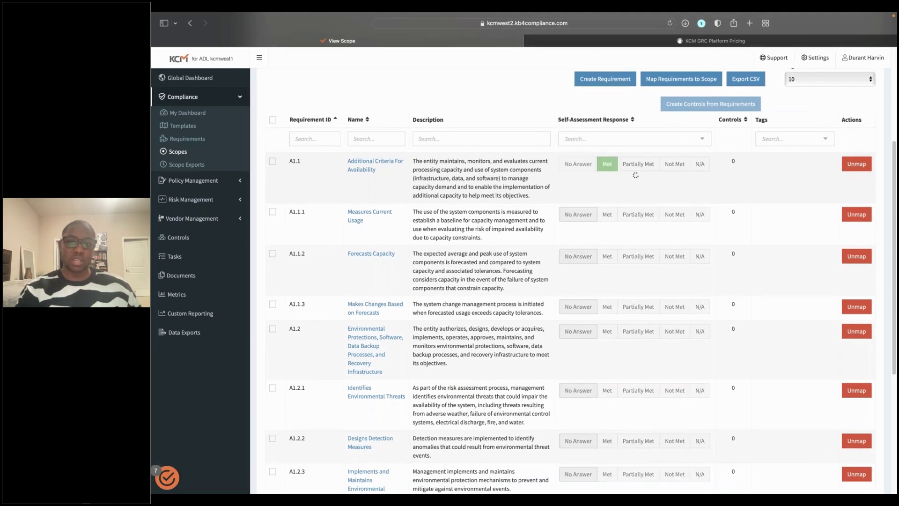
pyautogui.click(636, 215)
pyautogui.click(674, 257)
pyautogui.click(699, 307)
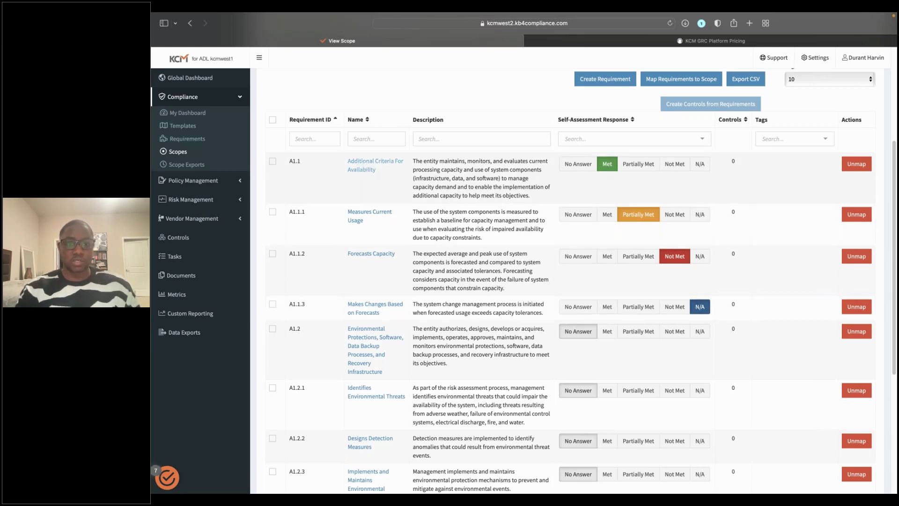
# Step: Open the details of scoped requirement A1.1 Additional Criteria For Availability
pyautogui.click(376, 161)
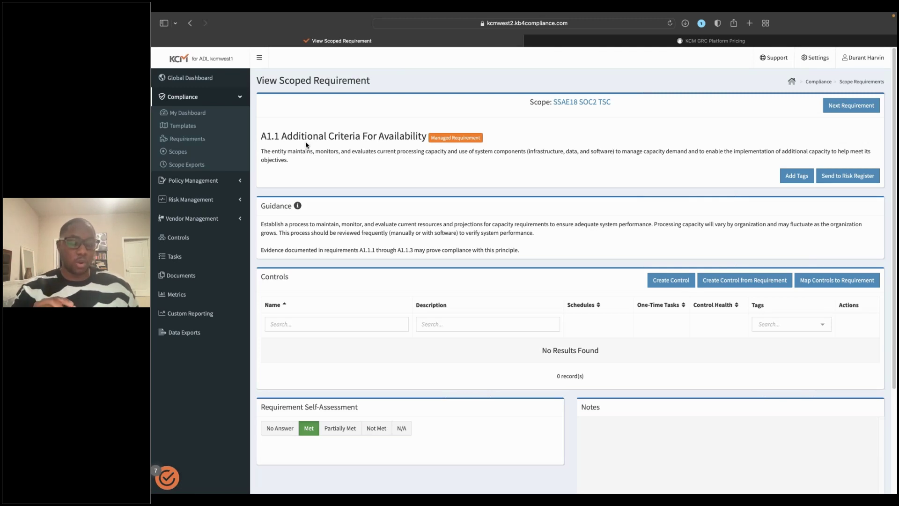
# Step: Review requirement A1.1's description, its guidance text, and the Controls and Requirement Self-Assessment sections
pyautogui.moveTo(261, 150); pyautogui.dragTo(295, 161)
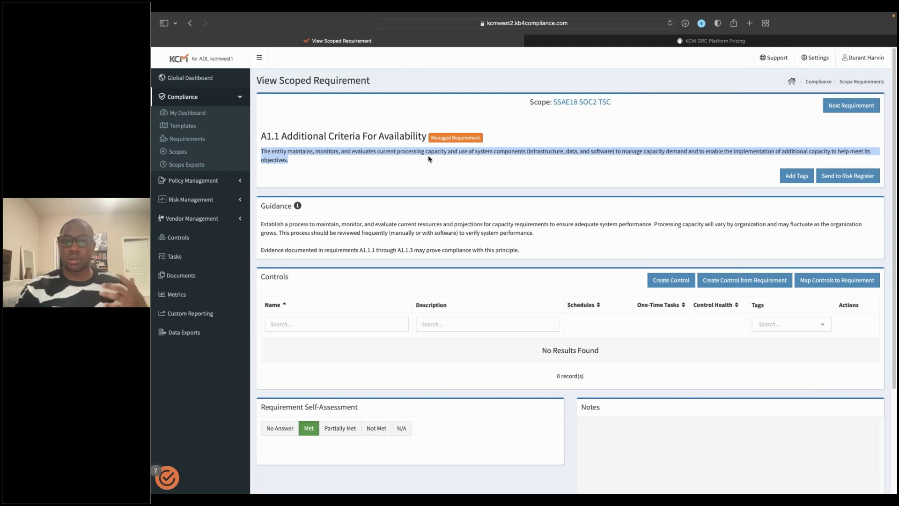
pyautogui.click(535, 163)
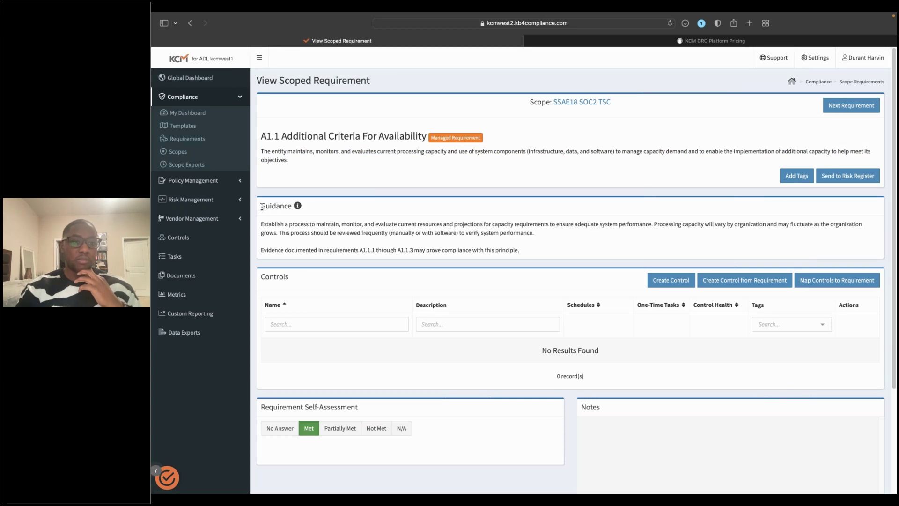
pyautogui.moveTo(263, 206); pyautogui.dragTo(293, 207)
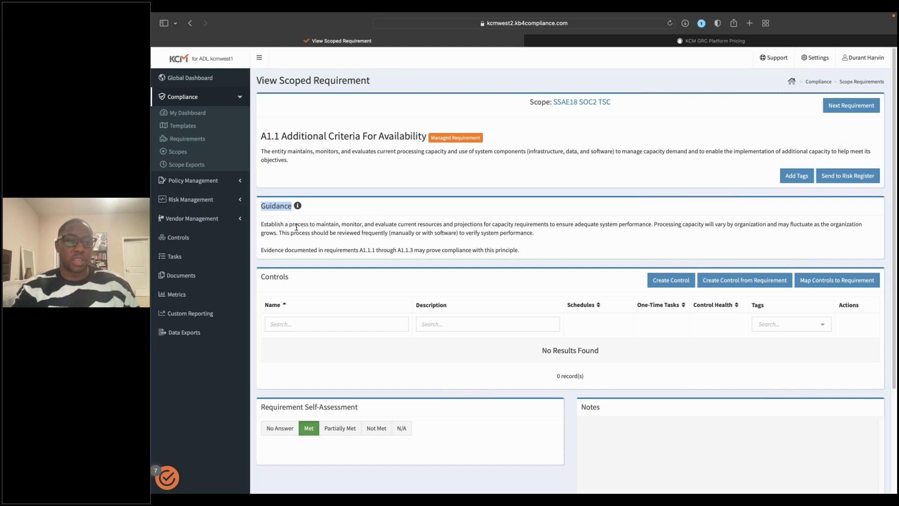
pyautogui.scroll(-1, 366, 211)
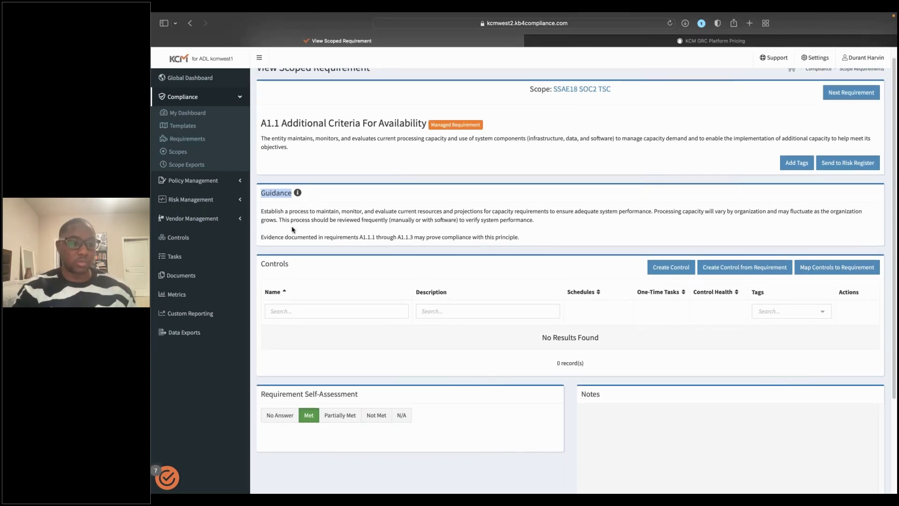
pyautogui.click(431, 219)
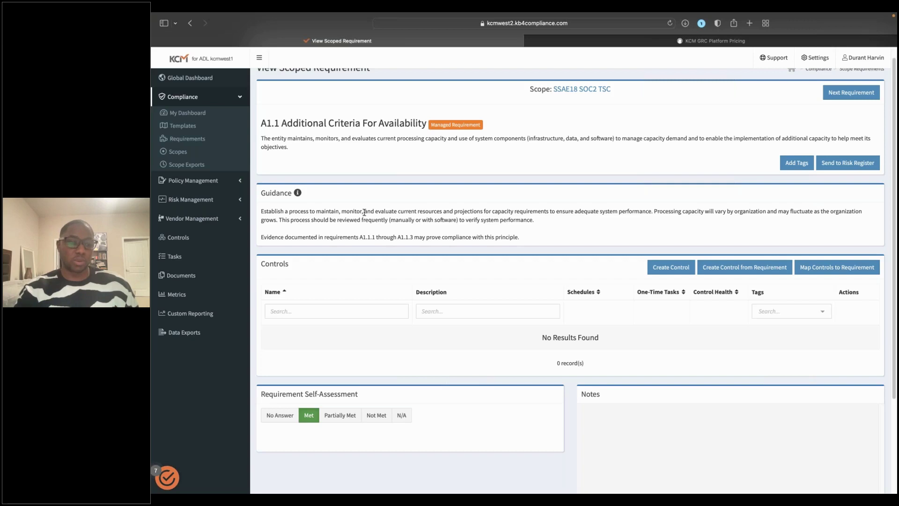
pyautogui.scroll(-2, 365, 213)
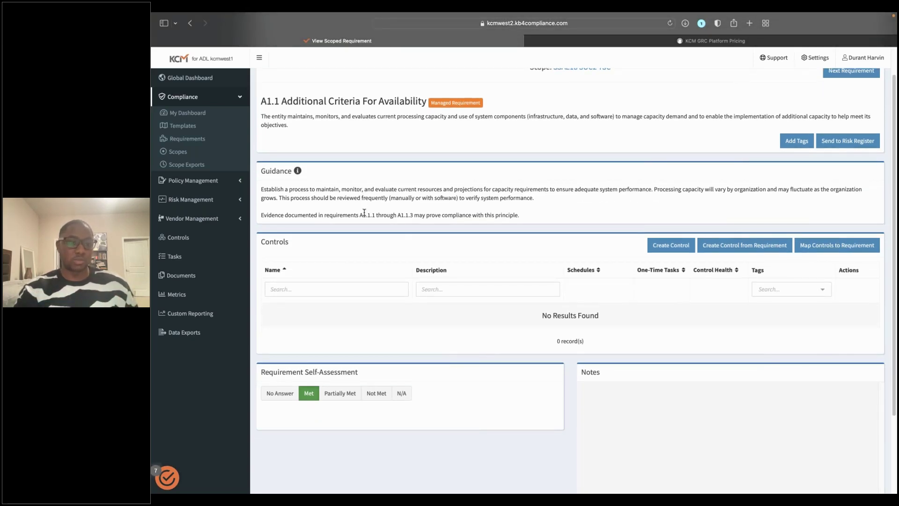
pyautogui.scroll(-3, 365, 212)
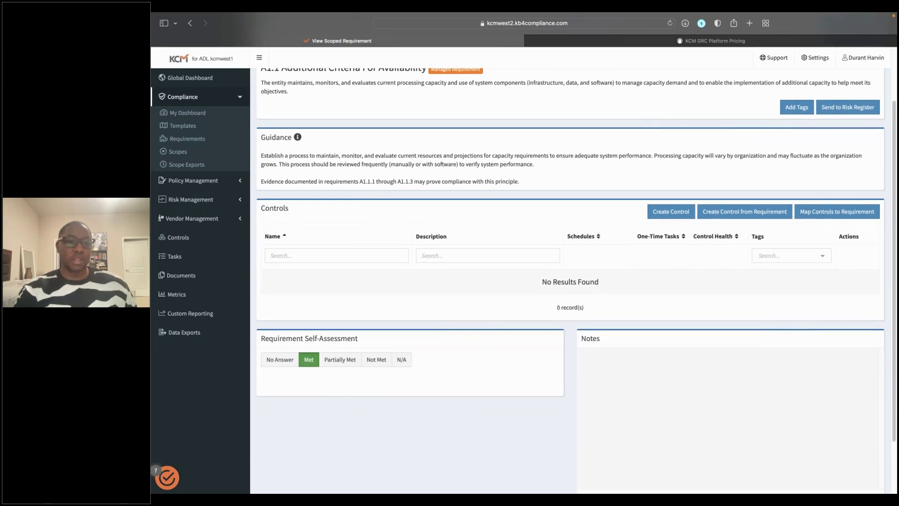
pyautogui.scroll(2, 347, 152)
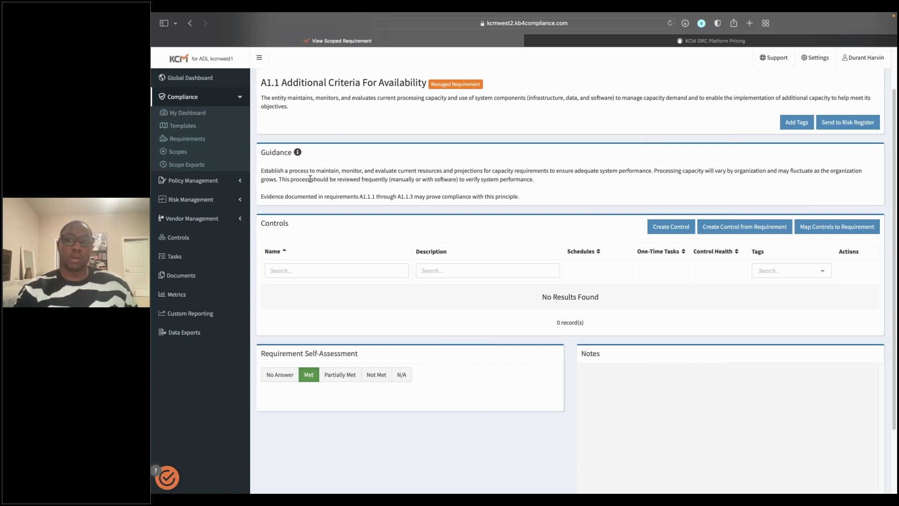
pyautogui.scroll(-2, 349, 228)
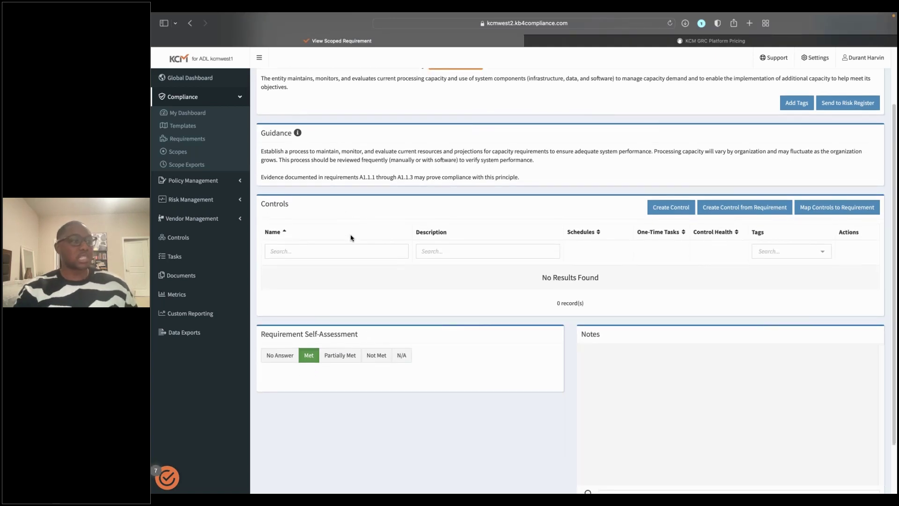
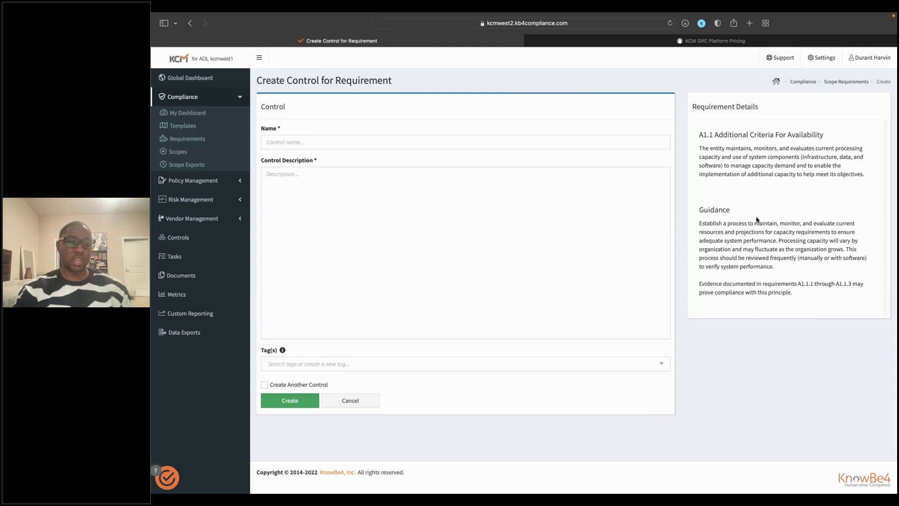
# Step: Create a control for requirement A1.1 named TEST with the description "Statement of compliance"
pyautogui.click(396, 145)
pyautogui.write('TES')
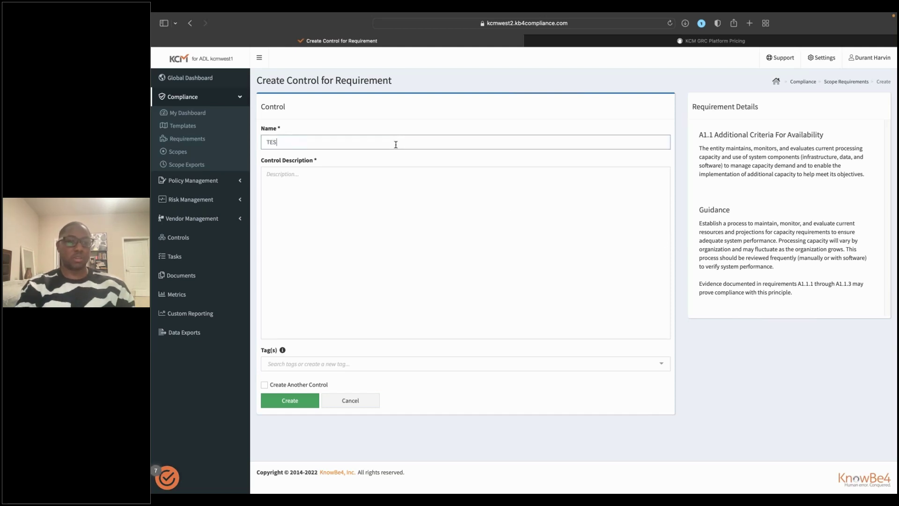
pyautogui.write('T')
pyautogui.press('Tab')
pyautogui.write('Statem')
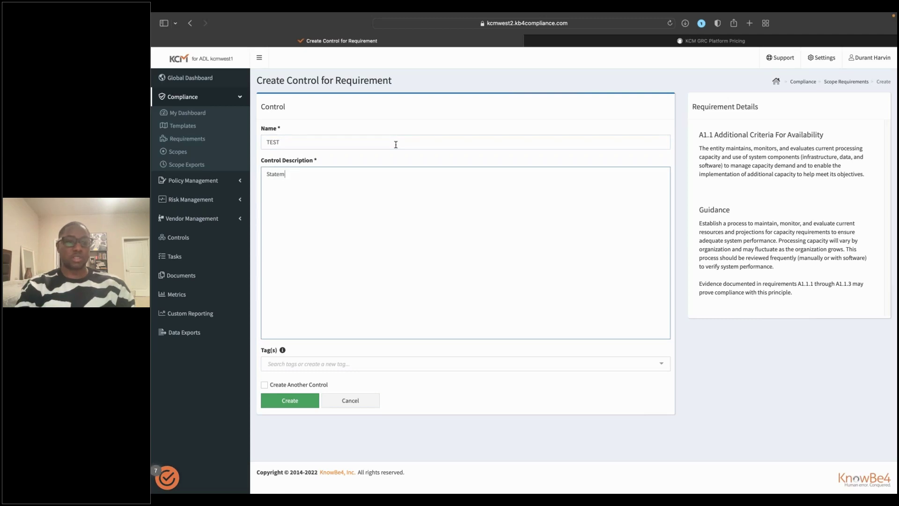
pyautogui.write('net')
pyautogui.press('BackSpace')
pyautogui.press('BackSpace')
pyautogui.press('BackSpace')
pyautogui.press('BackSpace')
pyautogui.write('ent o')
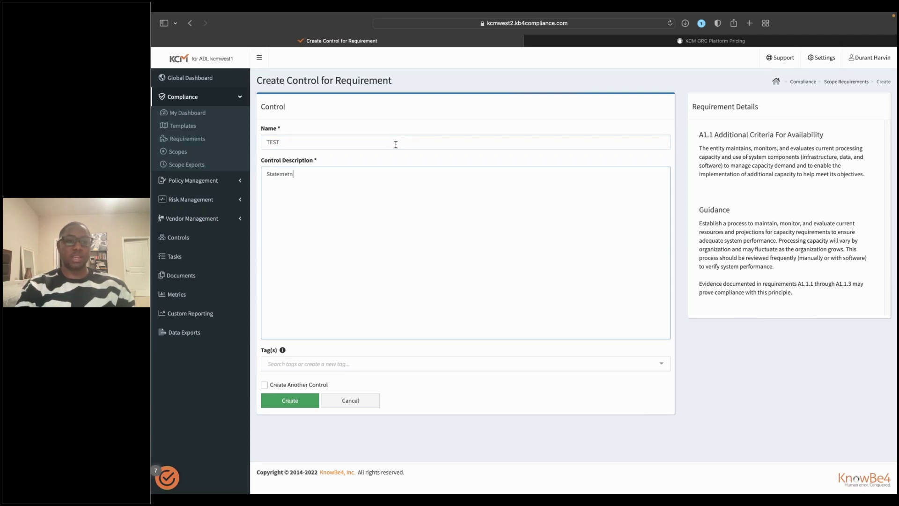
pyautogui.write('f compliance')
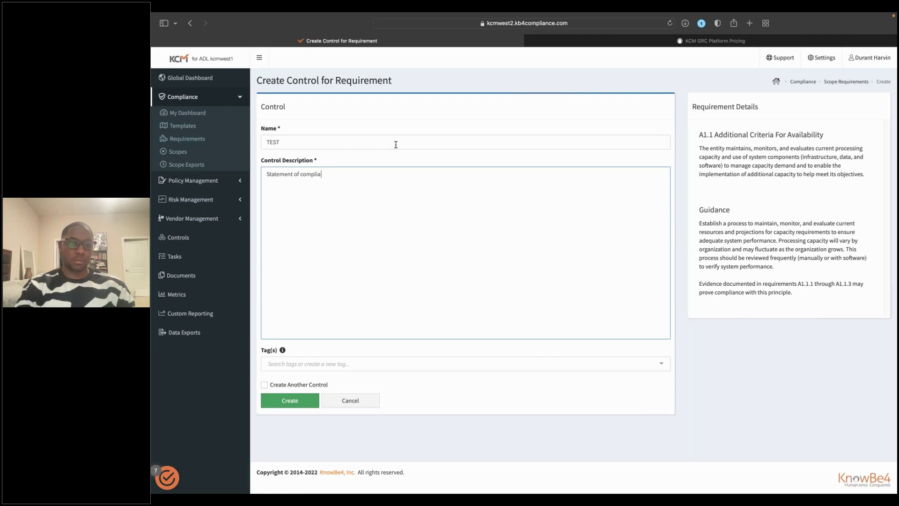
pyautogui.click(294, 399)
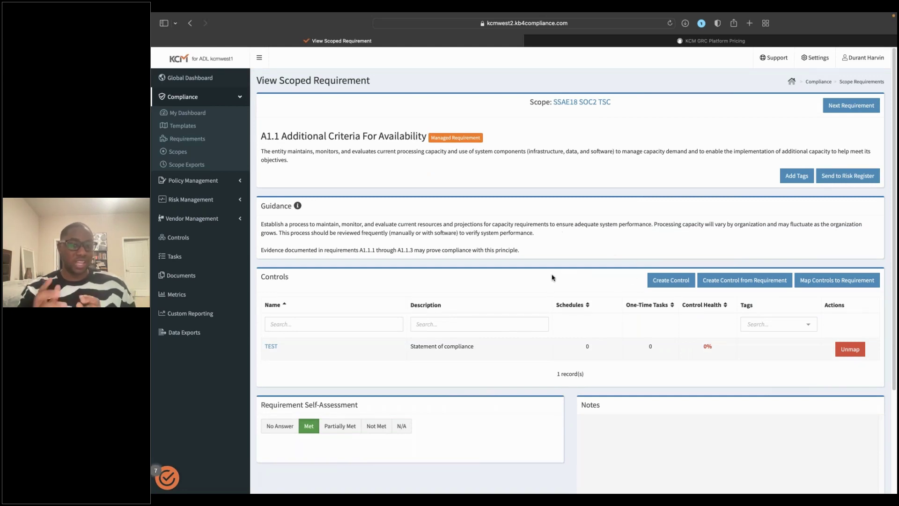
# Step: Map the existing control "1.0 Inventory and Control of Enterprise Assets" to requirement A1.1
pyautogui.click(818, 283)
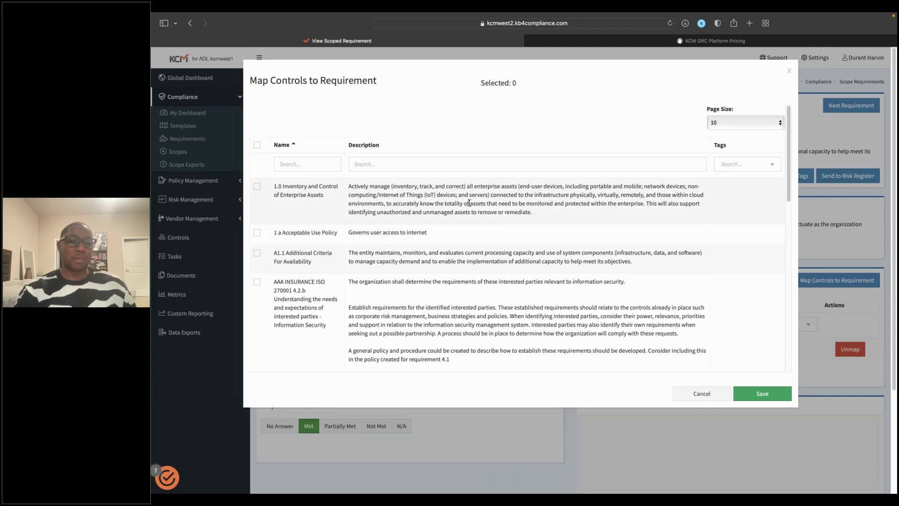
pyautogui.click(321, 164)
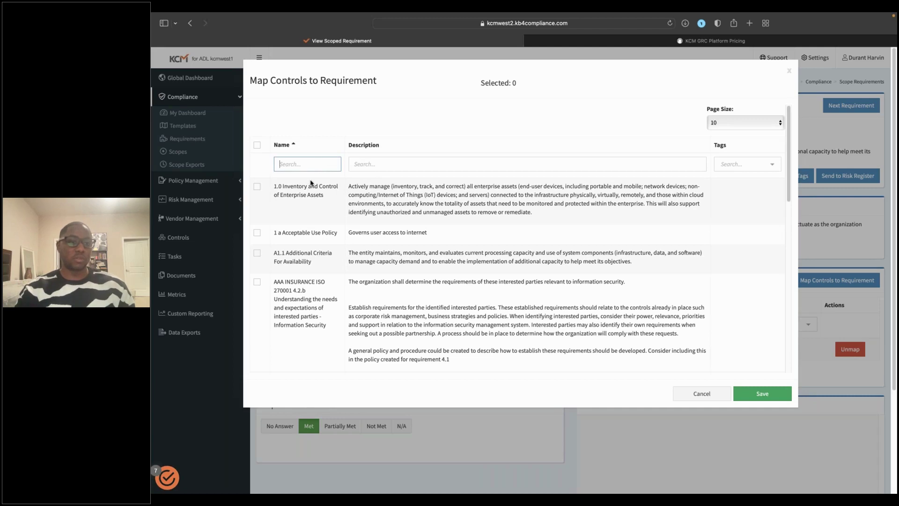
pyautogui.click(257, 187)
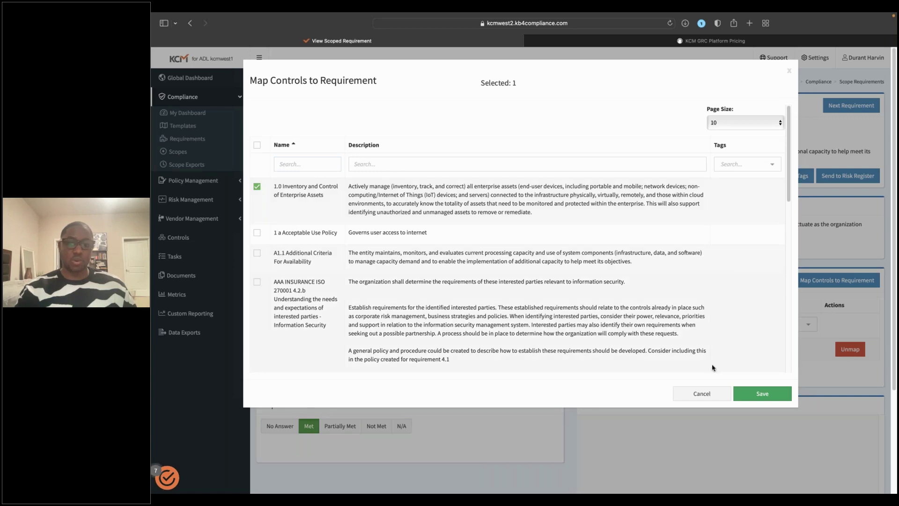
pyautogui.click(758, 394)
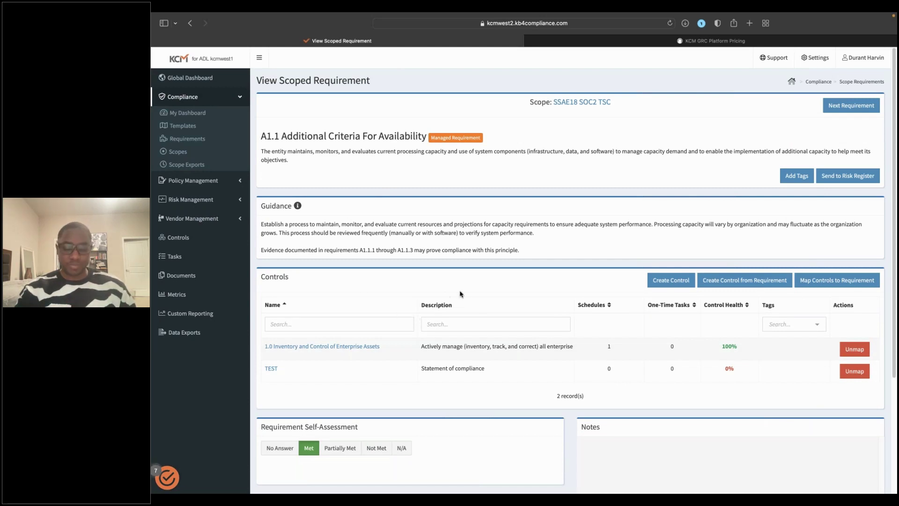
# Step: Start a task schedule for the mapped 1.0 Inventory and Control of Enterprise Assets control, assigning the first listed user and requiring Link evidence
pyautogui.click(356, 346)
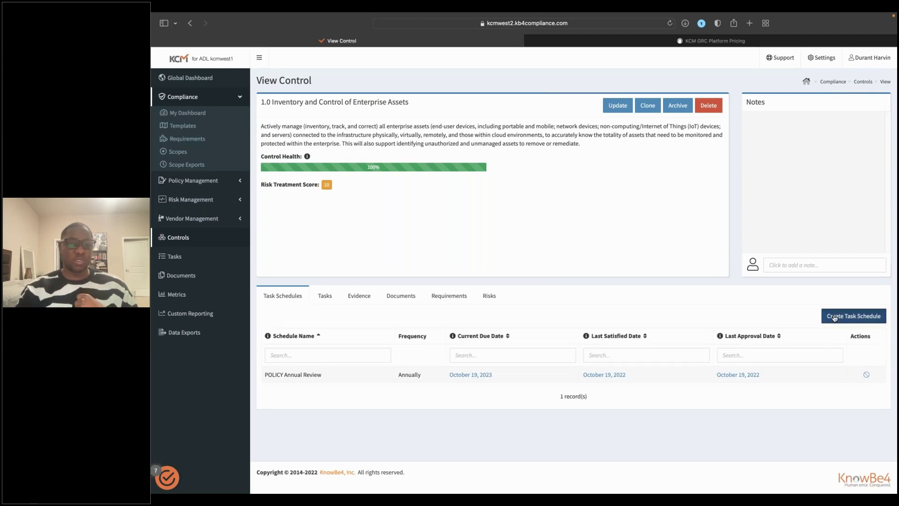
pyautogui.click(834, 317)
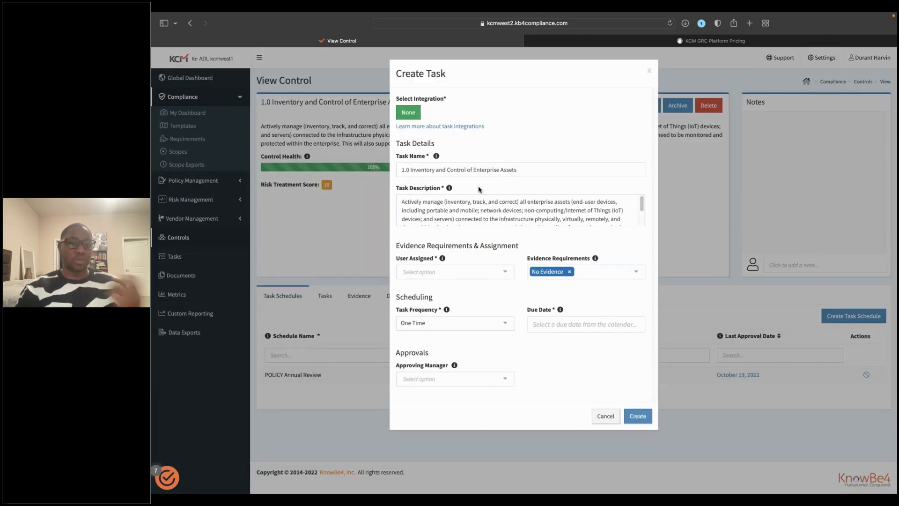
pyautogui.click(471, 276)
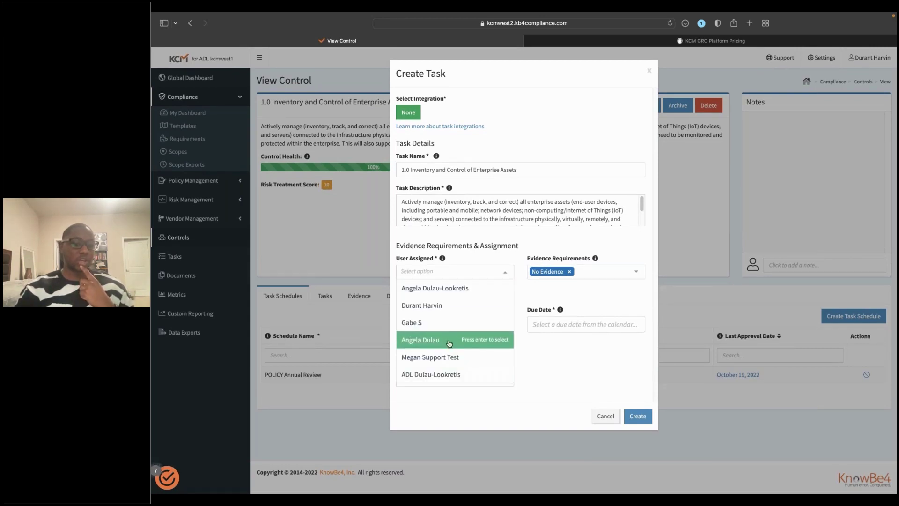
pyautogui.click(446, 293)
pyautogui.click(593, 277)
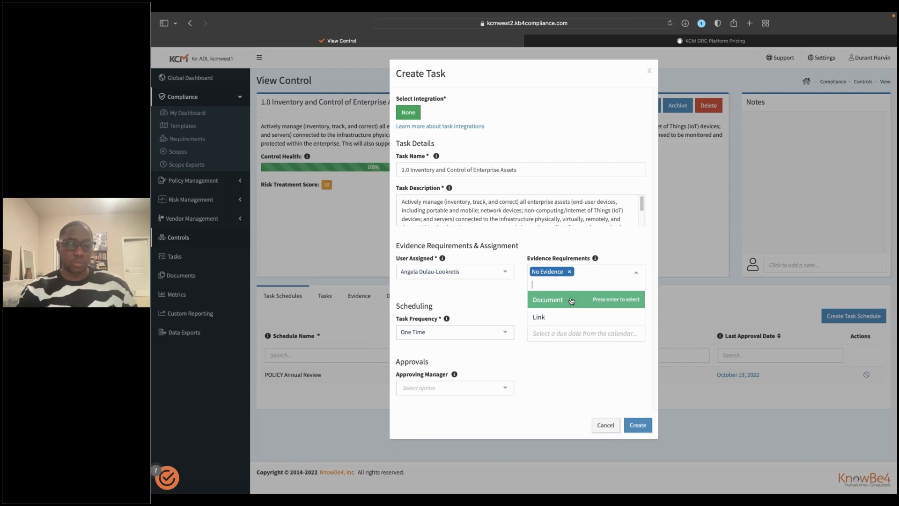
pyautogui.click(565, 317)
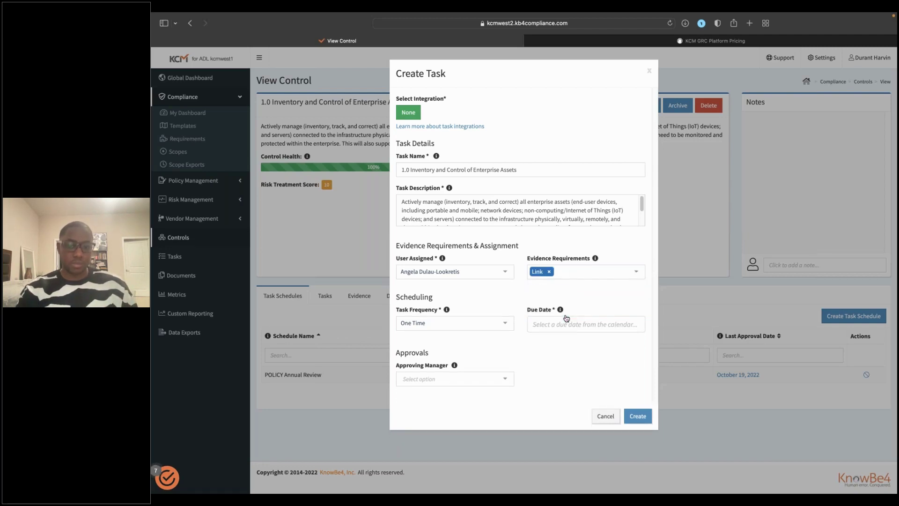
# Step: Set the task's frequency to Semiannually and its due date to 11/30/2022
pyautogui.click(460, 323)
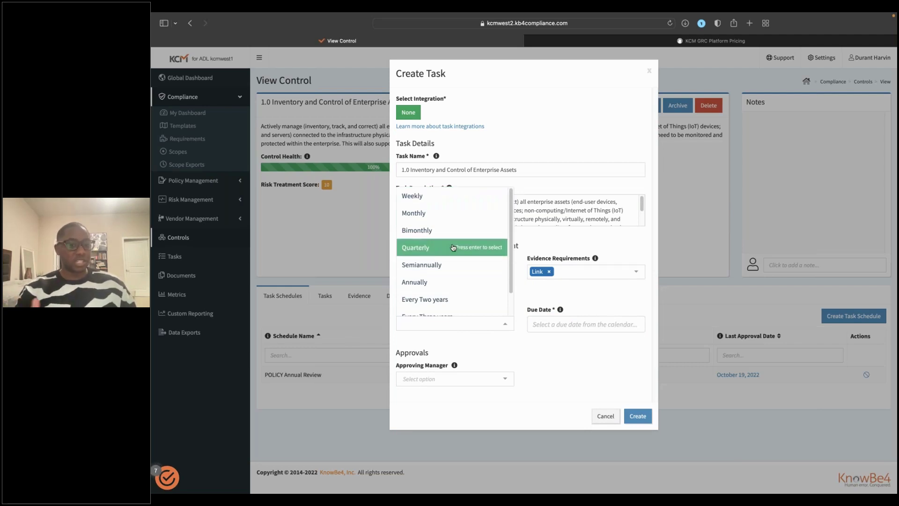
pyautogui.scroll(-1, 453, 247)
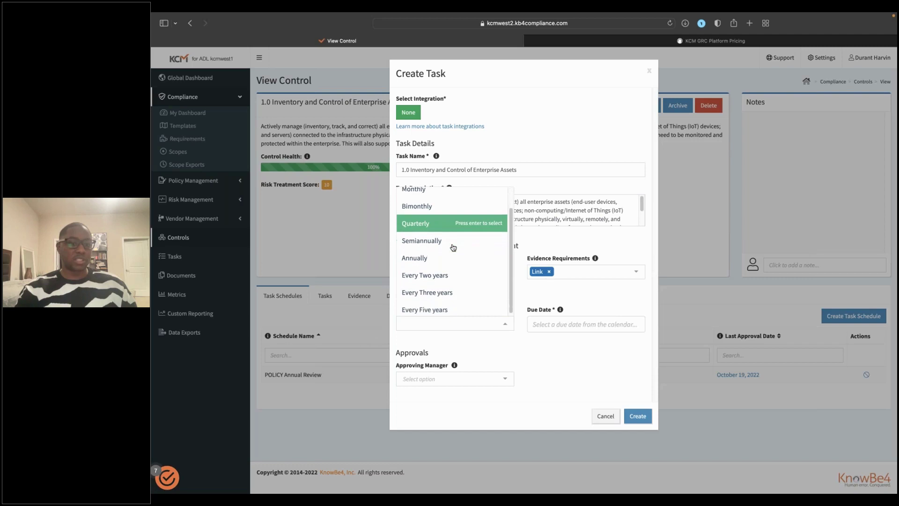
pyautogui.scroll(-2, 452, 248)
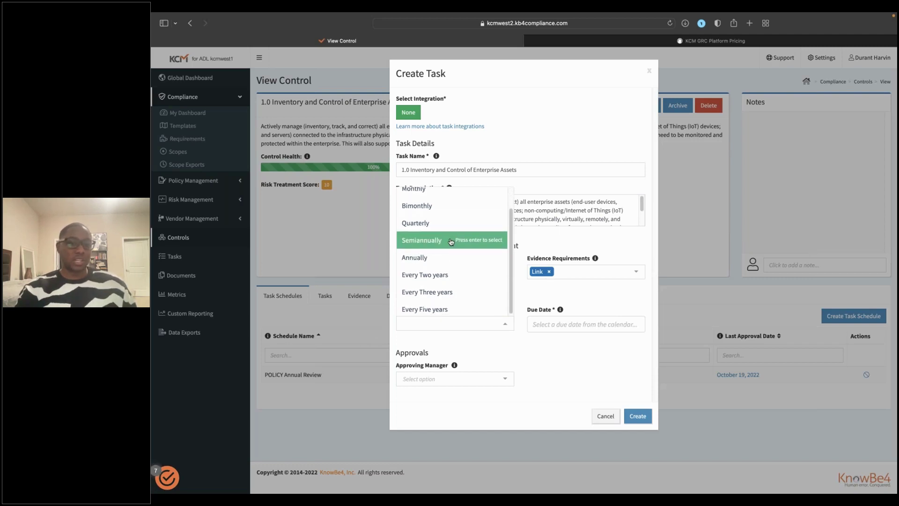
pyautogui.click(450, 242)
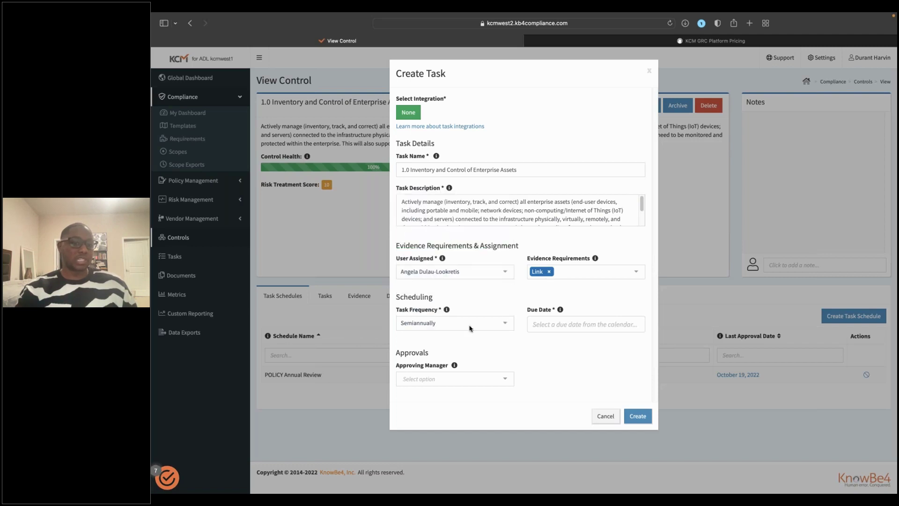
pyautogui.click(550, 330)
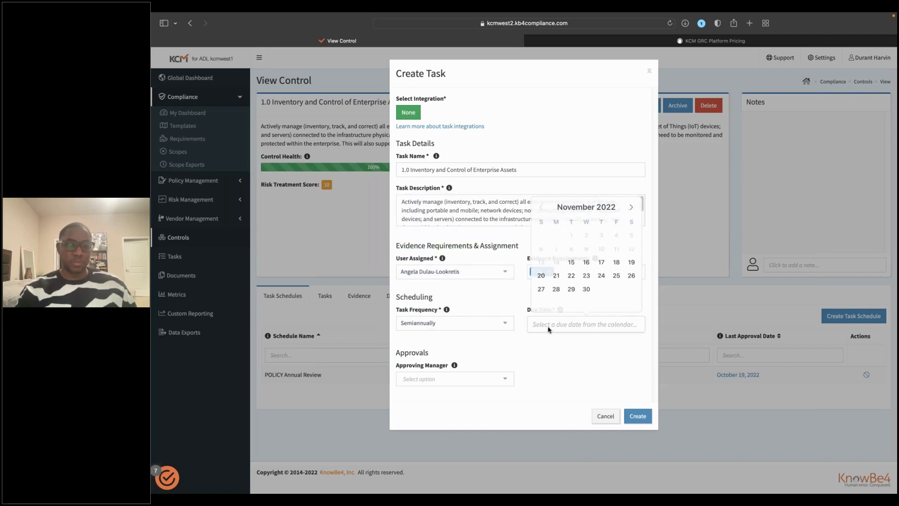
pyautogui.click(586, 289)
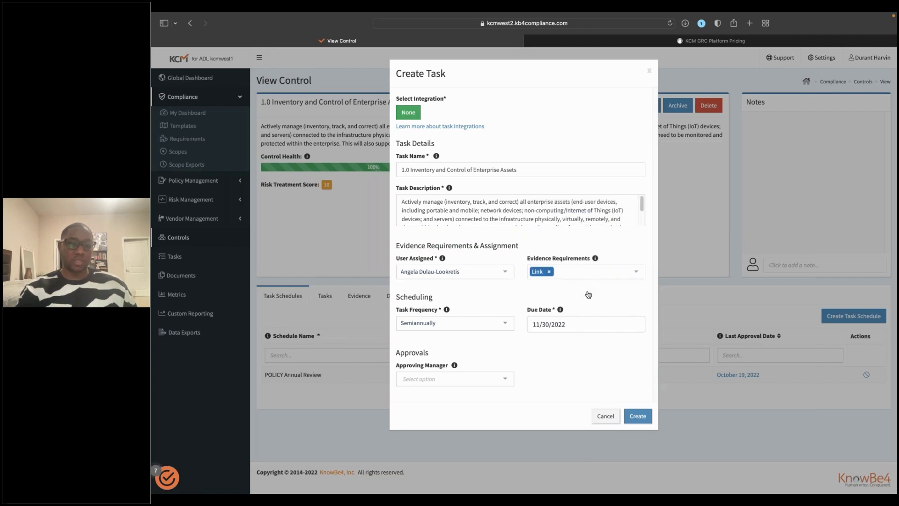
# Step: Choose the signed-in user as the task's approving manager and create the task schedule
pyautogui.click(468, 379)
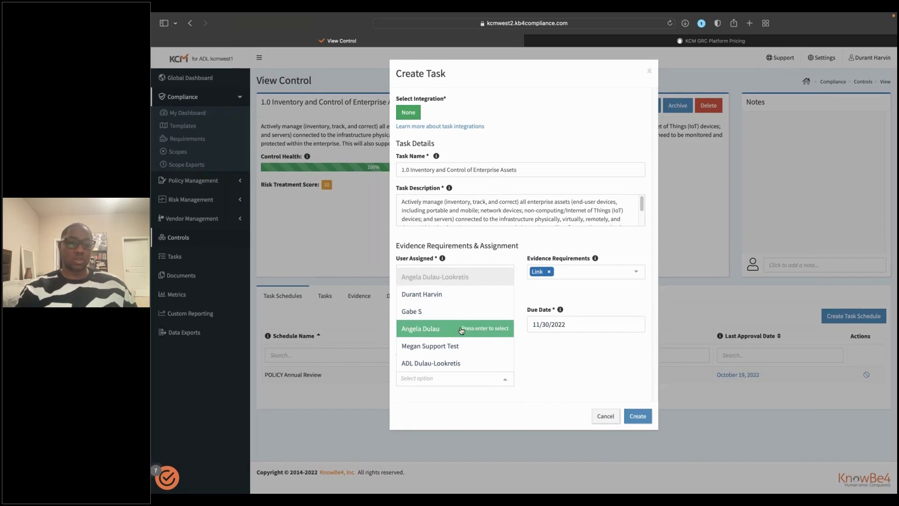
pyautogui.click(456, 300)
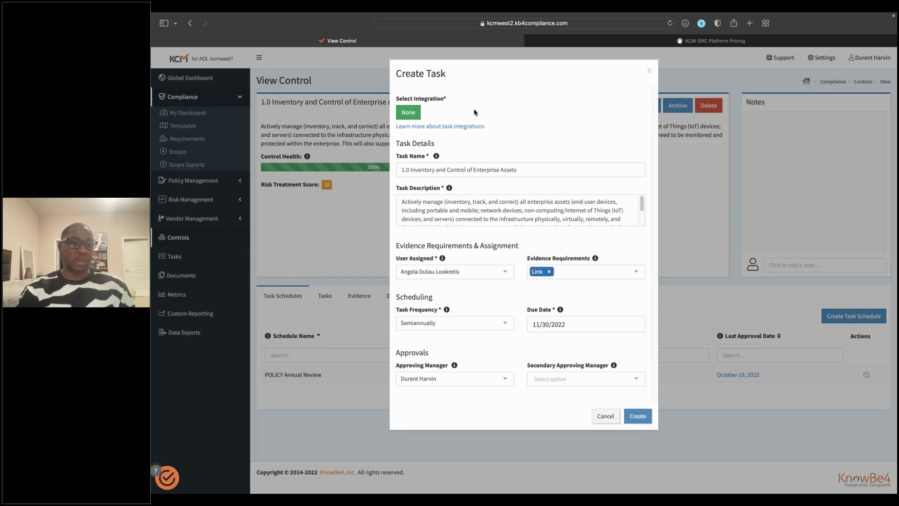
pyautogui.click(638, 416)
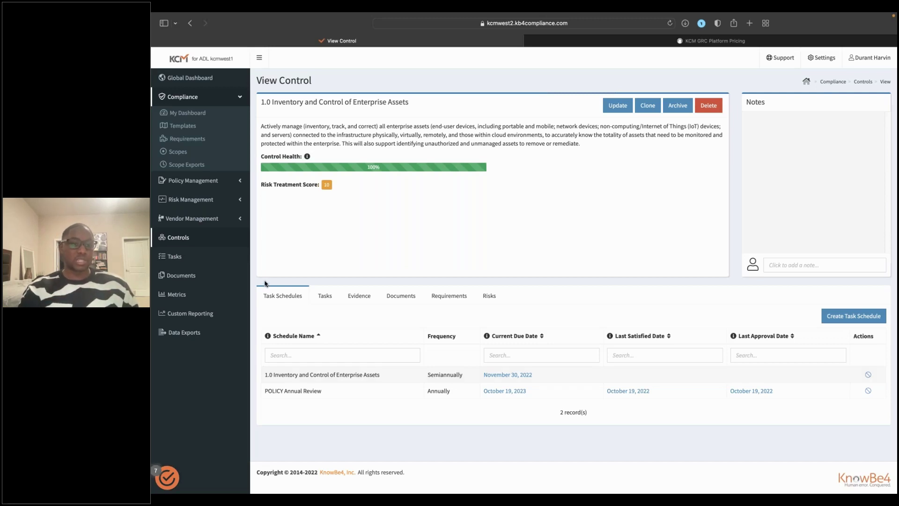
# Step: Open the semiannual 1.0 Inventory and Control of Enterprise Assets task from the control's tasks
pyautogui.click(325, 296)
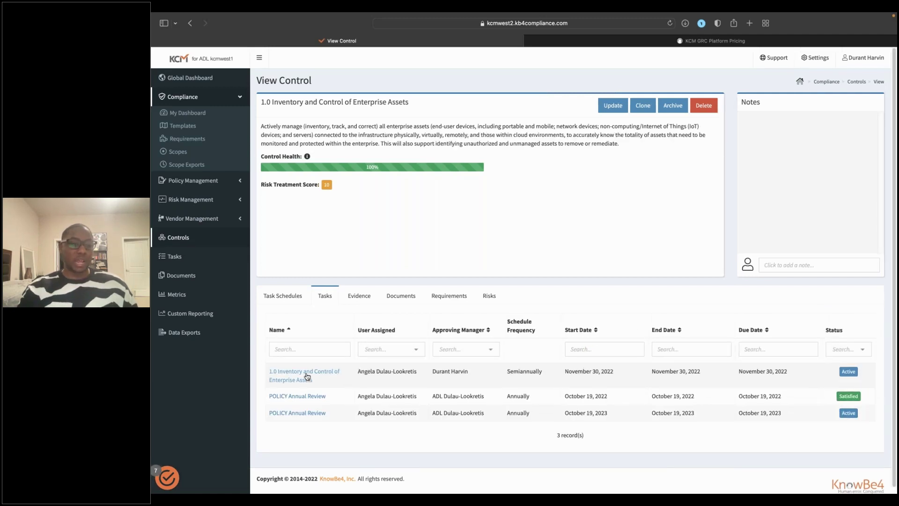
pyautogui.click(307, 376)
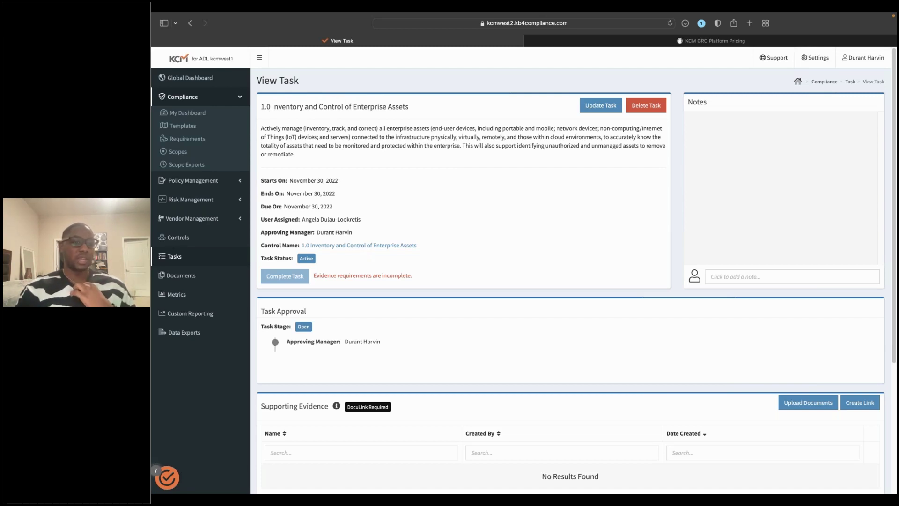
# Step: Start a new supporting evidence link on the task and name it Name Evidence
pyautogui.scroll(-3, 373, 268)
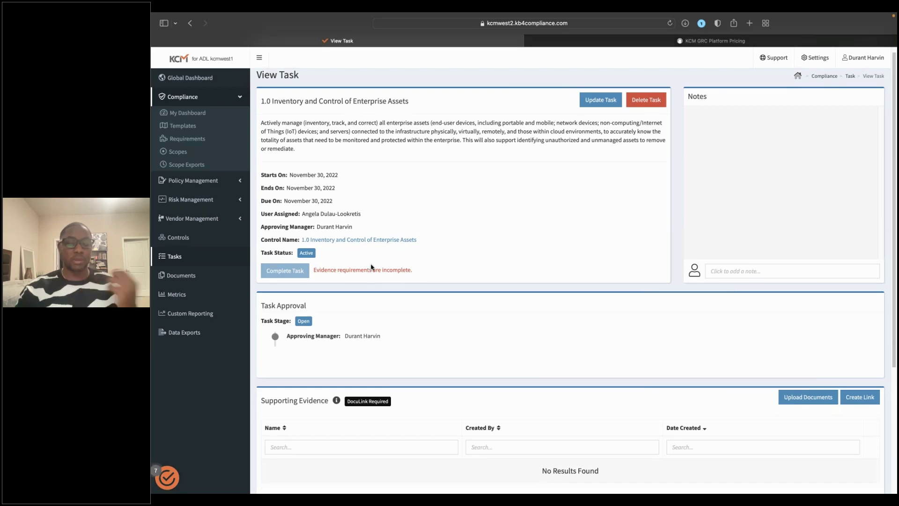
pyautogui.scroll(-2, 575, 258)
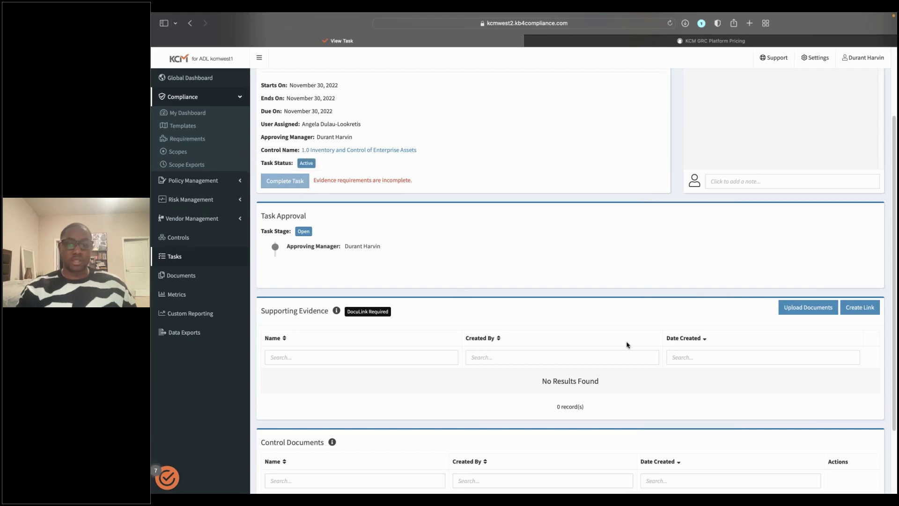
pyautogui.click(857, 308)
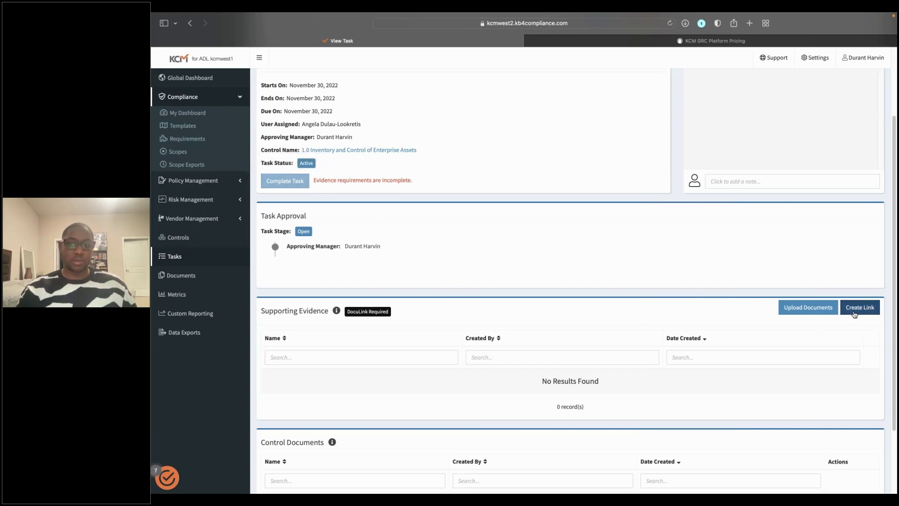
pyautogui.click(437, 102)
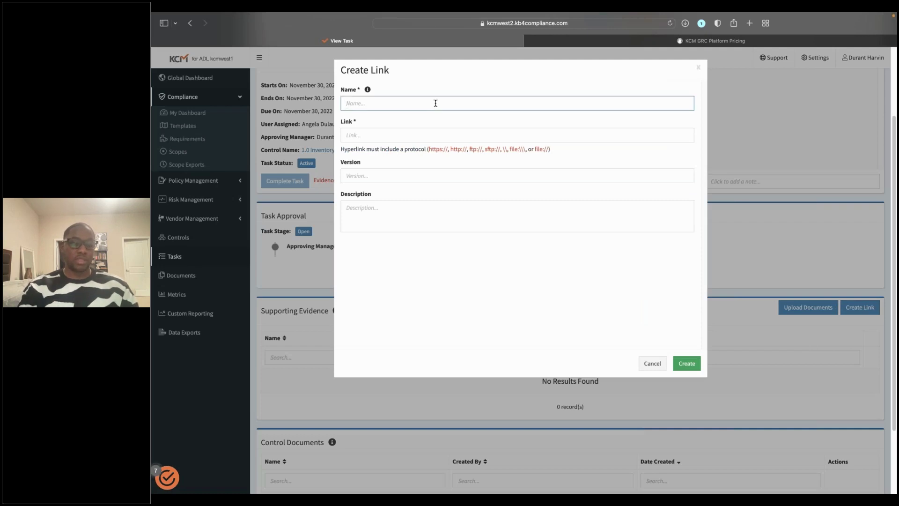
pyautogui.write('Name')
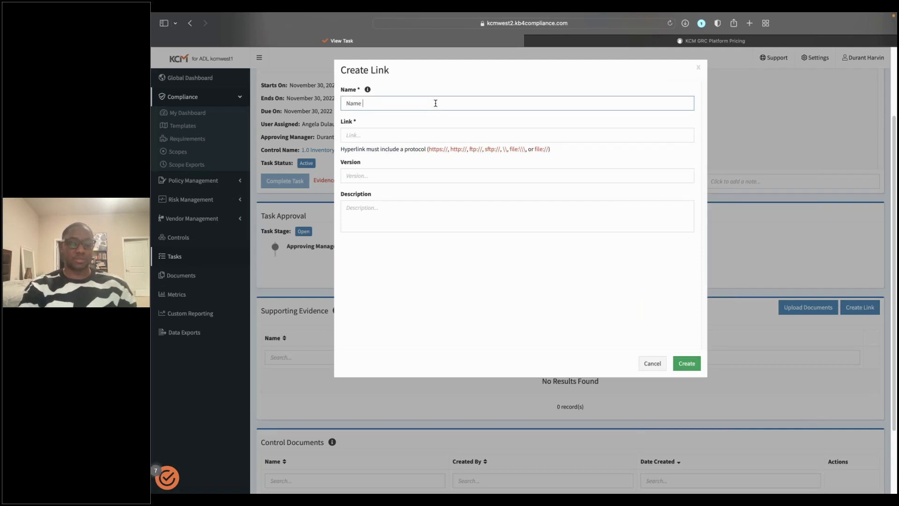
pyautogui.write(' Evidence')
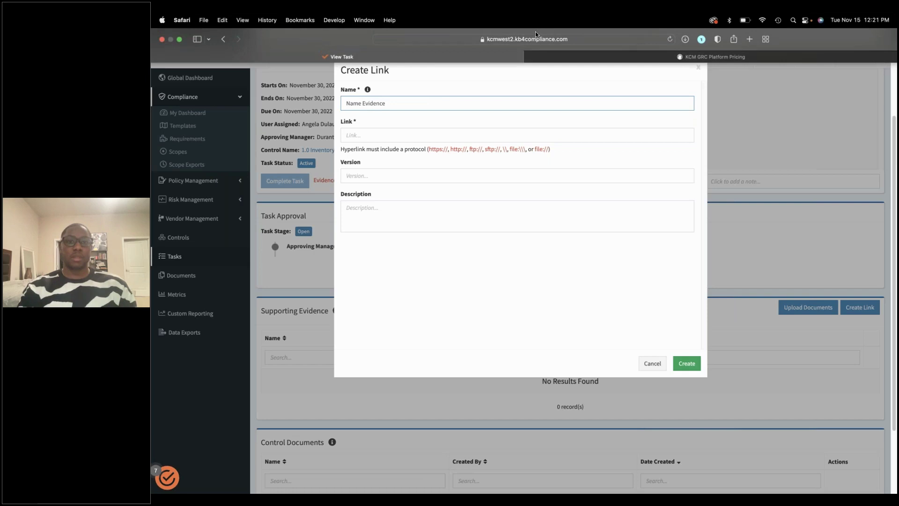
# Step: Use the task page's own web address as the evidence link's target and create the link
pyautogui.click(535, 39)
pyautogui.press('super+c')
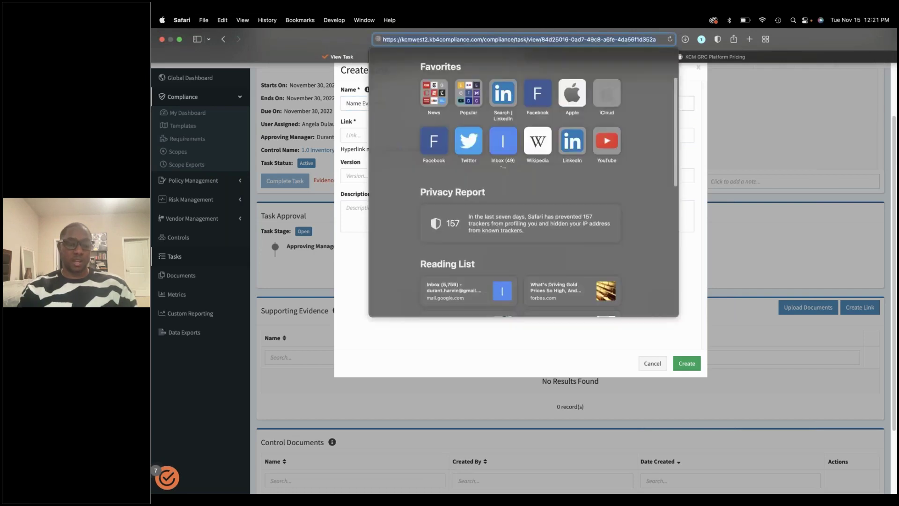
pyautogui.click(372, 141)
pyautogui.click(370, 134)
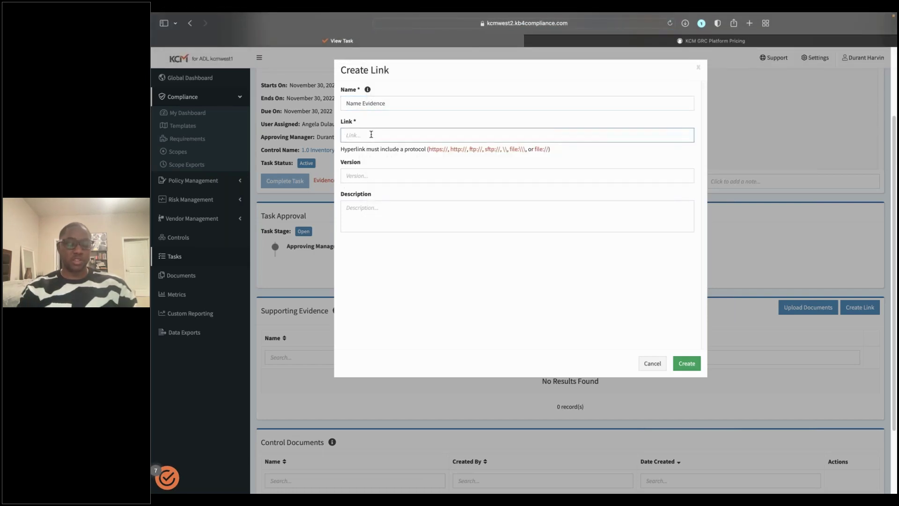
pyautogui.press('super+v')
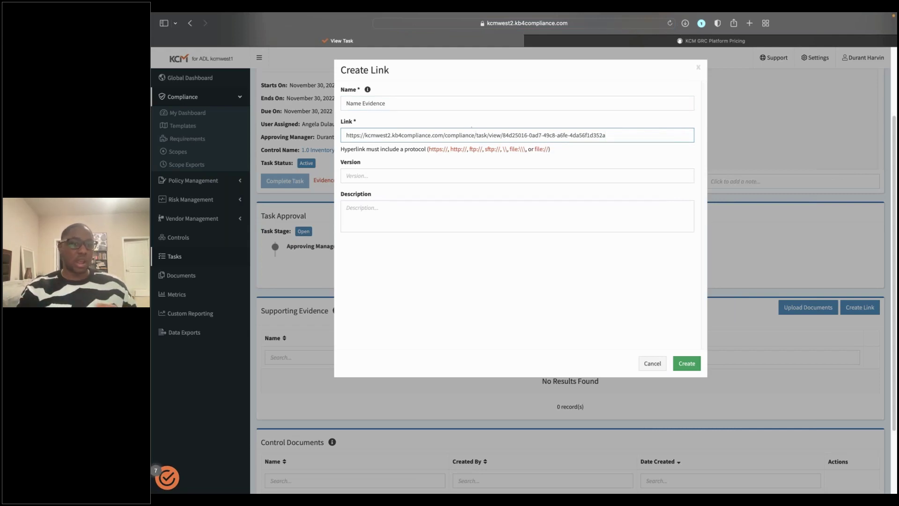
pyautogui.click(685, 364)
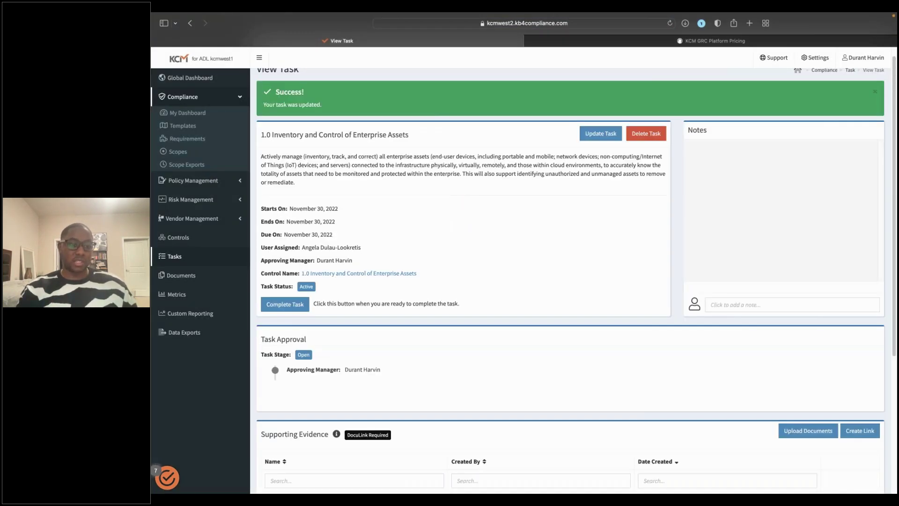
# Step: Check the task's supporting evidence and mark the 1.0 Inventory and Control of Enterprise Assets task as complete
pyautogui.scroll(-4, 475, 403)
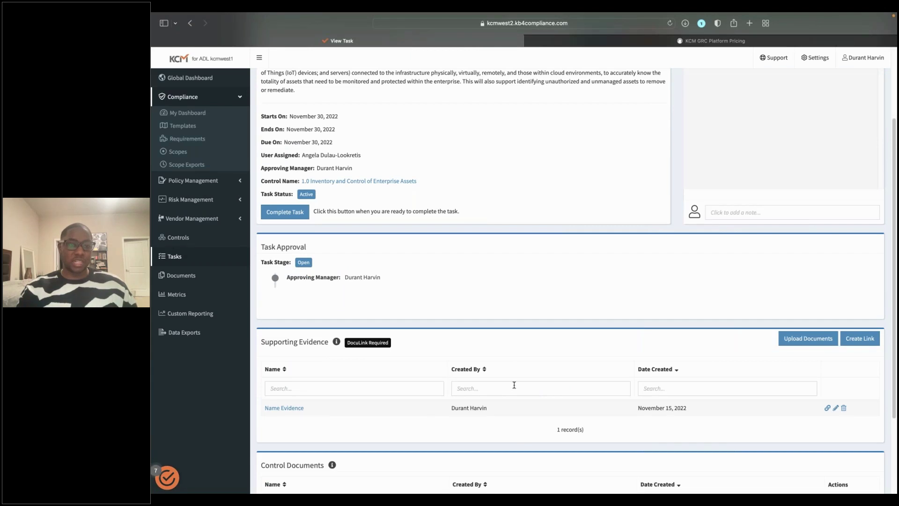
pyautogui.scroll(4, 514, 385)
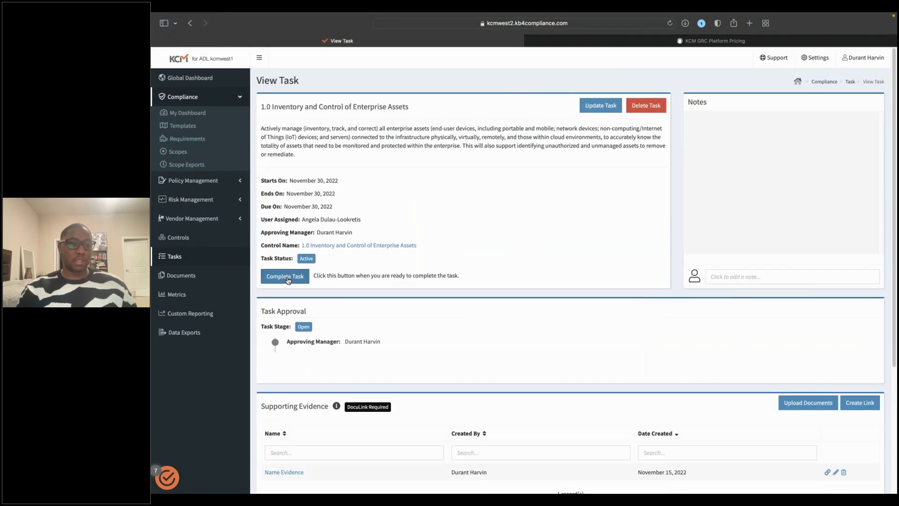
pyautogui.click(285, 276)
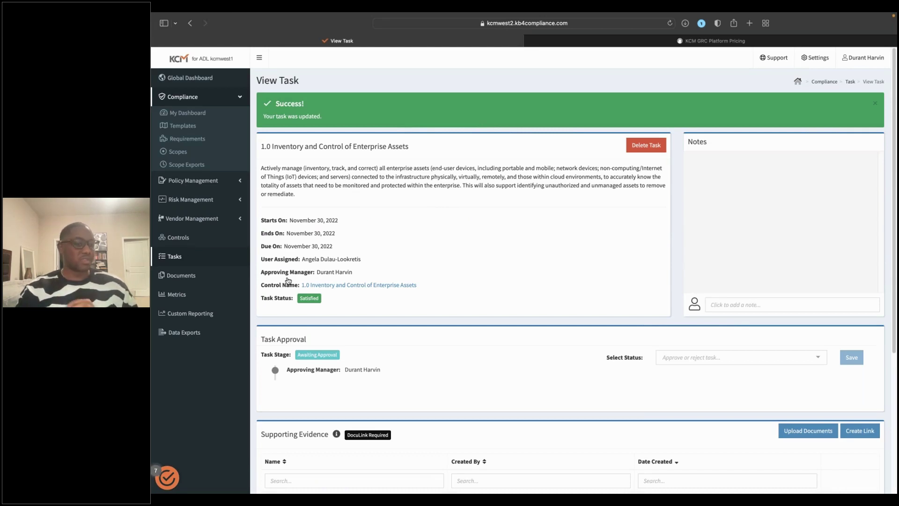
# Step: Review the completed task's evidence and control documents, then save its approval status as Approved
pyautogui.scroll(-3, 288, 280)
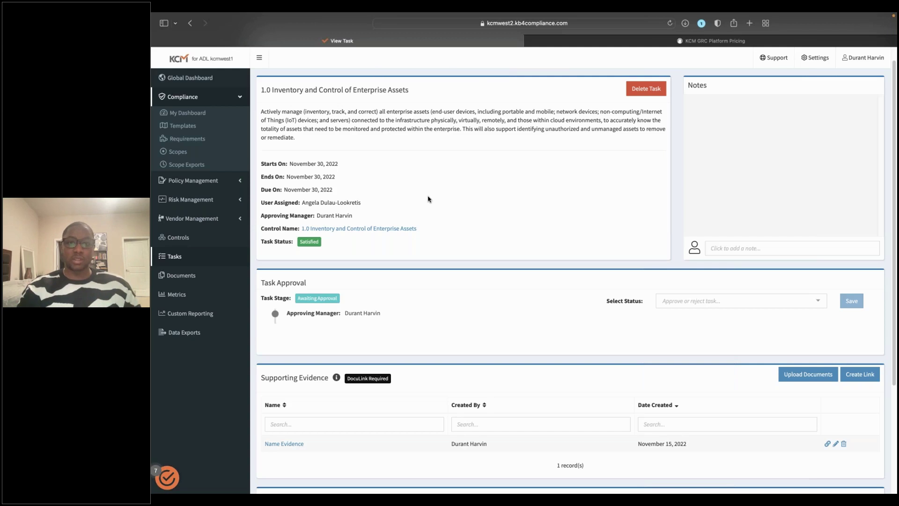
pyautogui.scroll(-4, 428, 199)
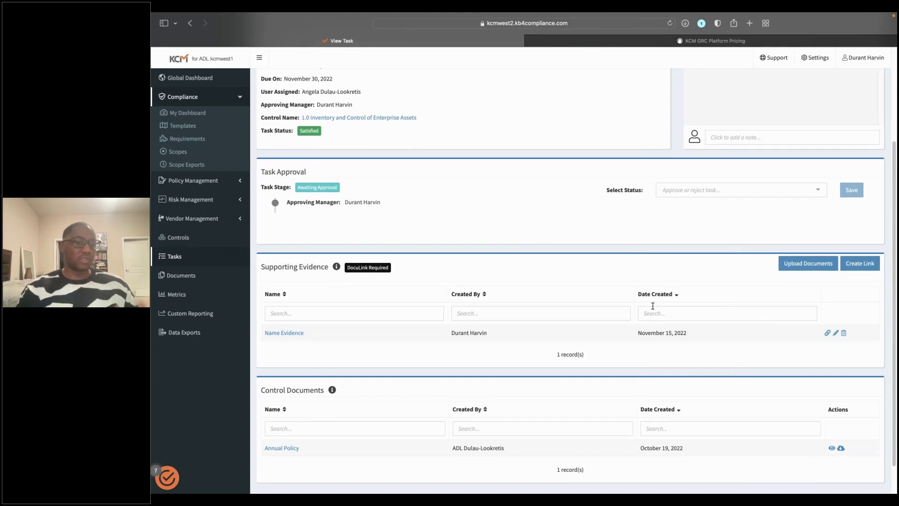
pyautogui.scroll(2, 652, 306)
pyautogui.scroll(3, 705, 316)
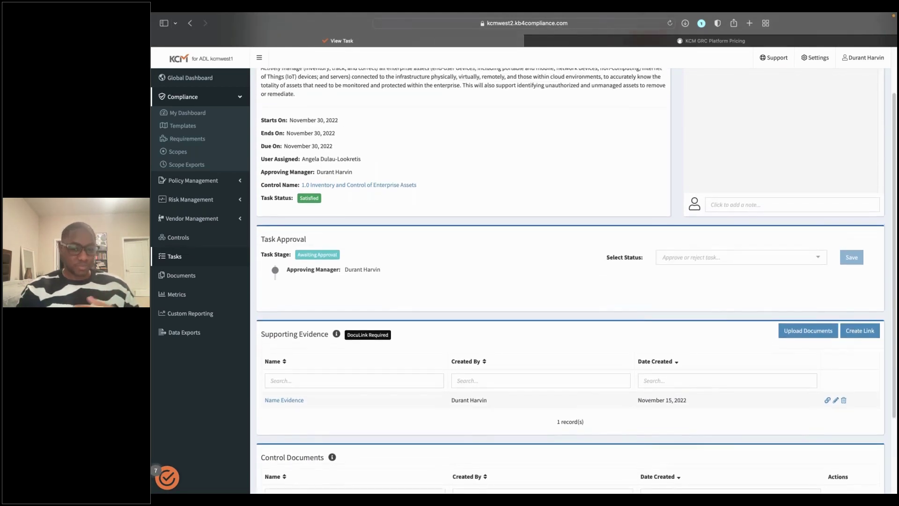
pyautogui.click(705, 315)
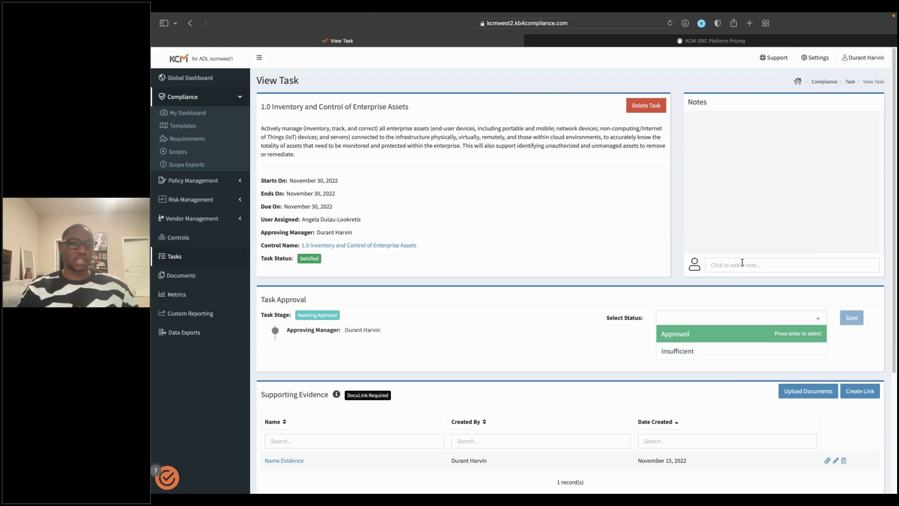
pyautogui.click(701, 333)
pyautogui.click(848, 318)
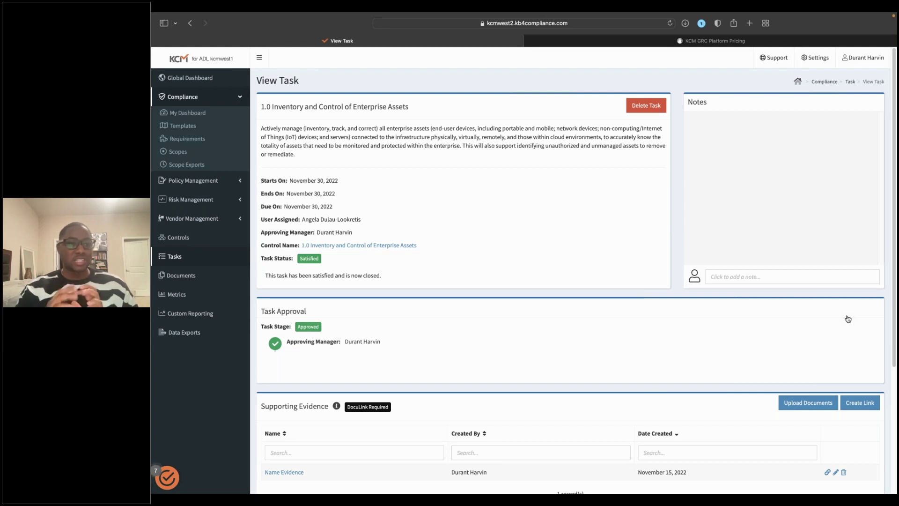
# Step: Fill in a new policy campaign named Acceptable Use with the Acceptable Use policy and the Clearwater, FL Employees group
pyautogui.click(241, 97)
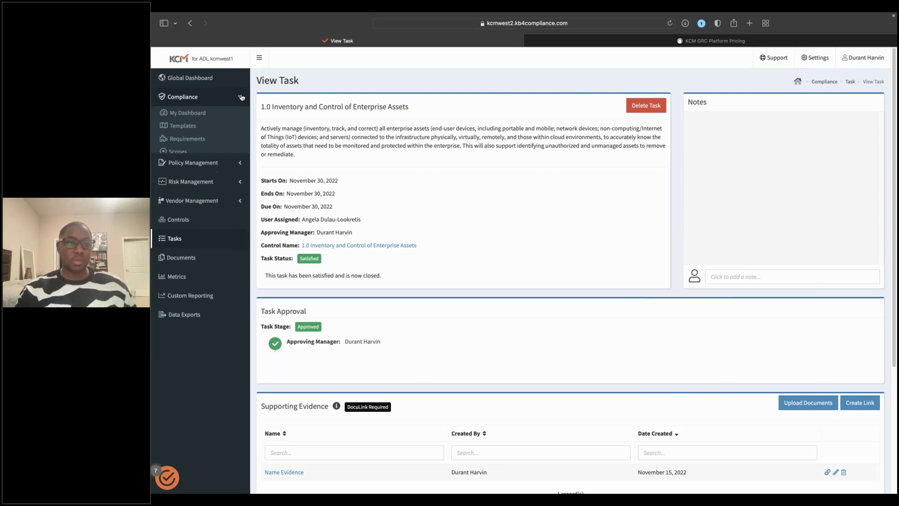
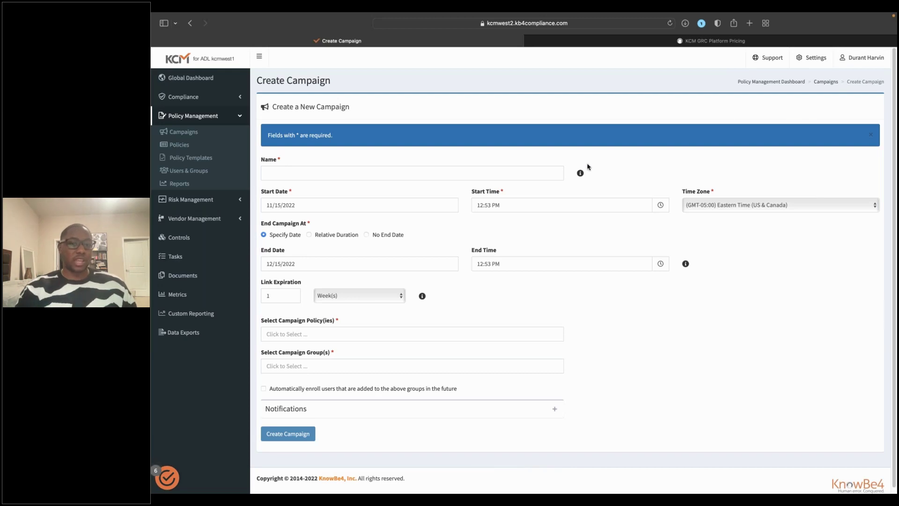
pyautogui.click(488, 168)
pyautogui.write('Acceptable Use')
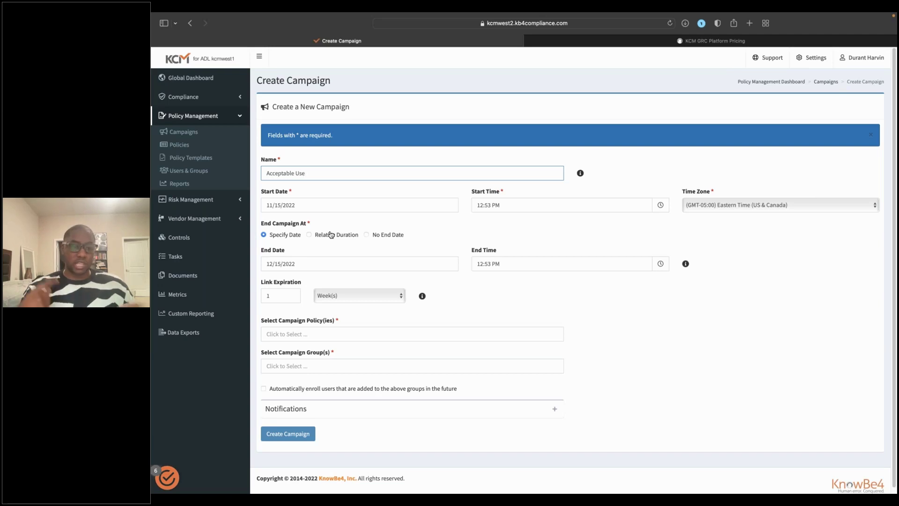
pyautogui.scroll(-1, 330, 234)
pyautogui.click(323, 330)
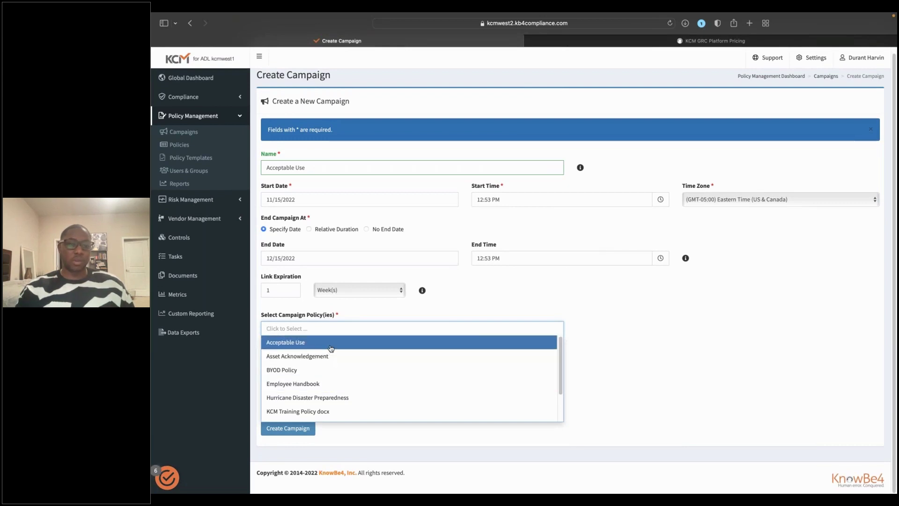
pyautogui.click(331, 348)
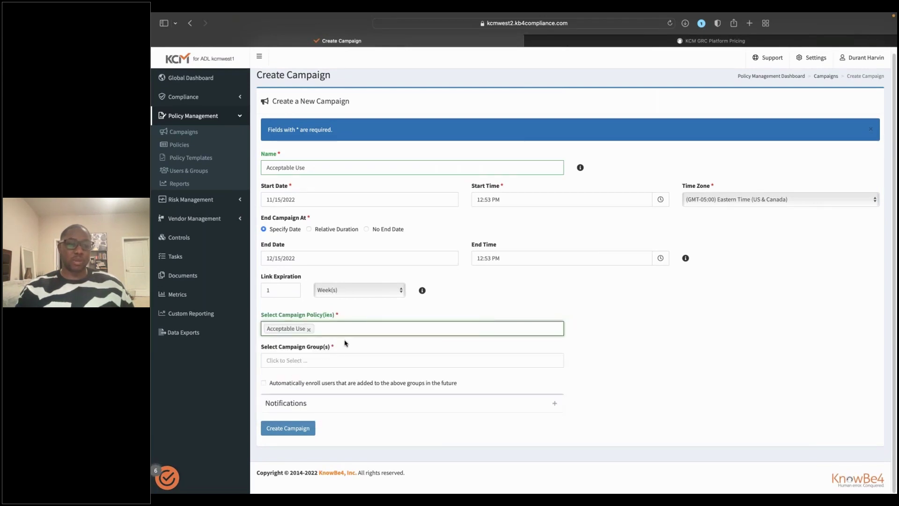
pyautogui.click(337, 362)
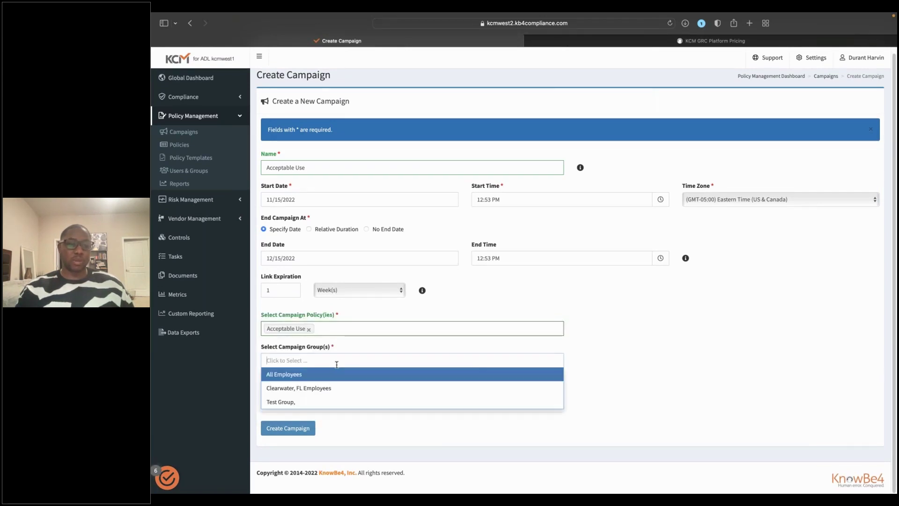
pyautogui.click(338, 392)
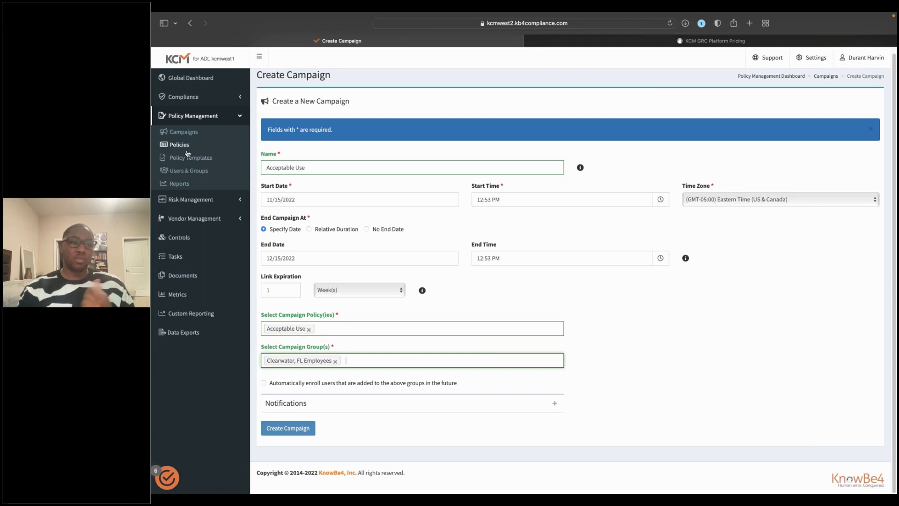
# Step: Open the Acceptable Use Campaign report in Policy Management and review its overview and enrolled users
pyautogui.click(179, 183)
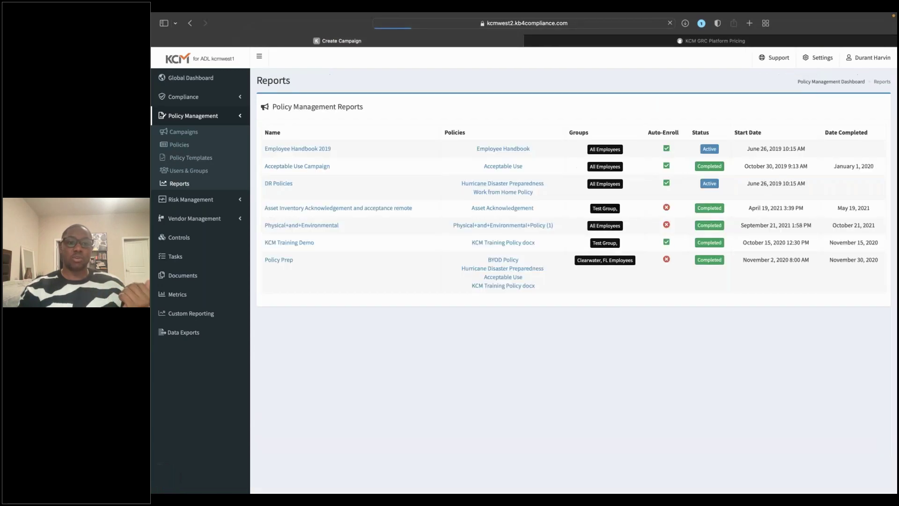
pyautogui.click(315, 167)
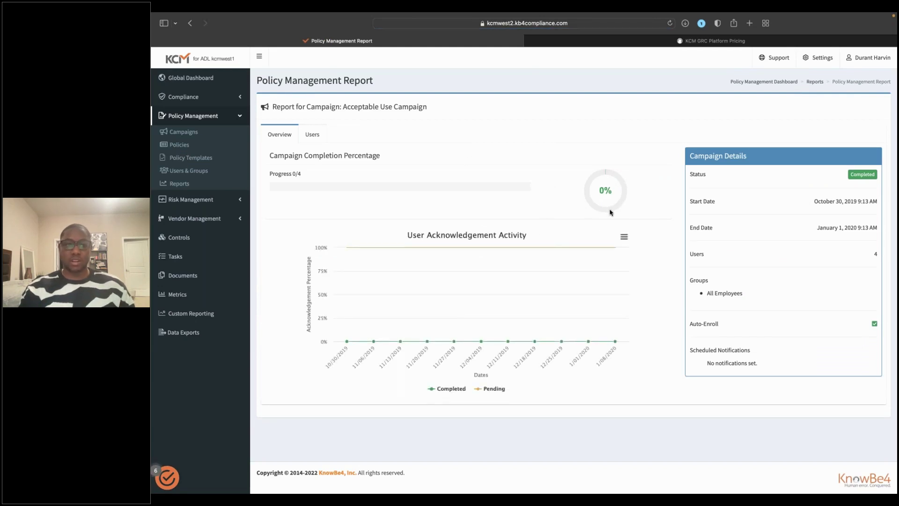
pyautogui.scroll(-1, 610, 213)
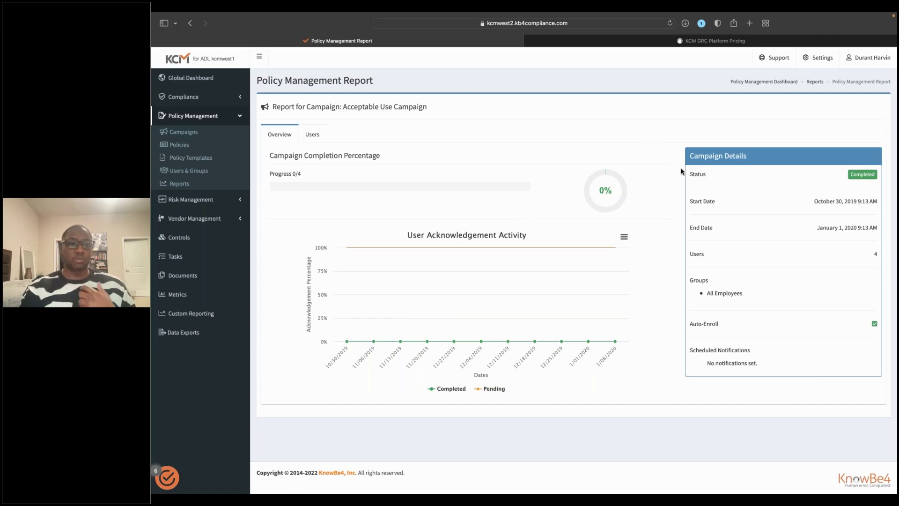
pyautogui.click(316, 134)
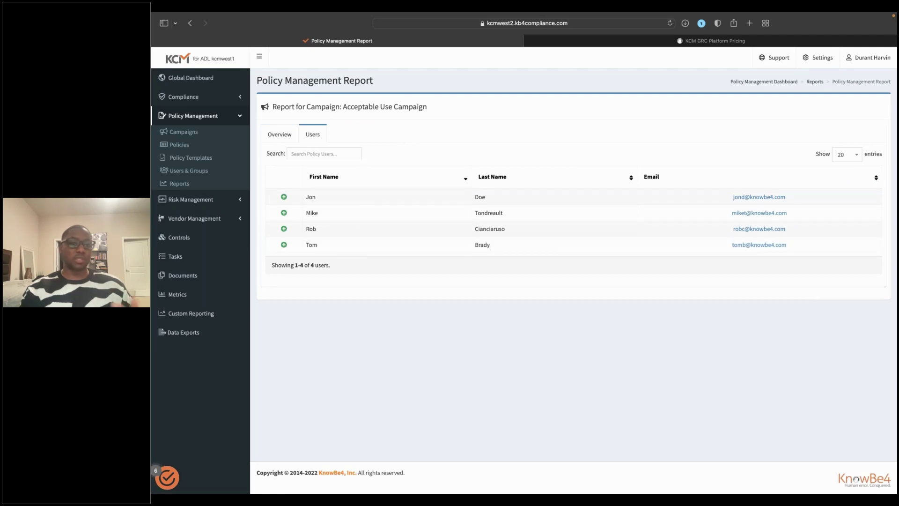
pyautogui.click(281, 136)
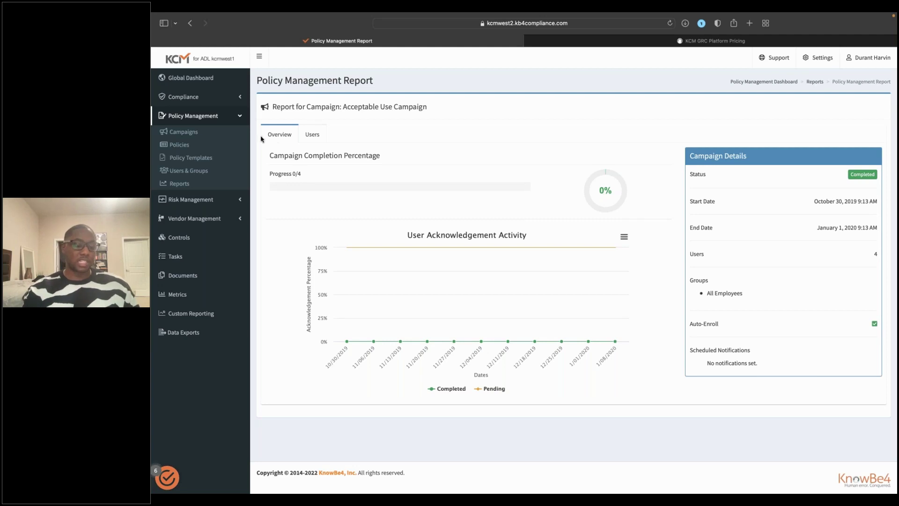
# Step: Open the policy templates and look through the downloadable policies
pyautogui.click(200, 161)
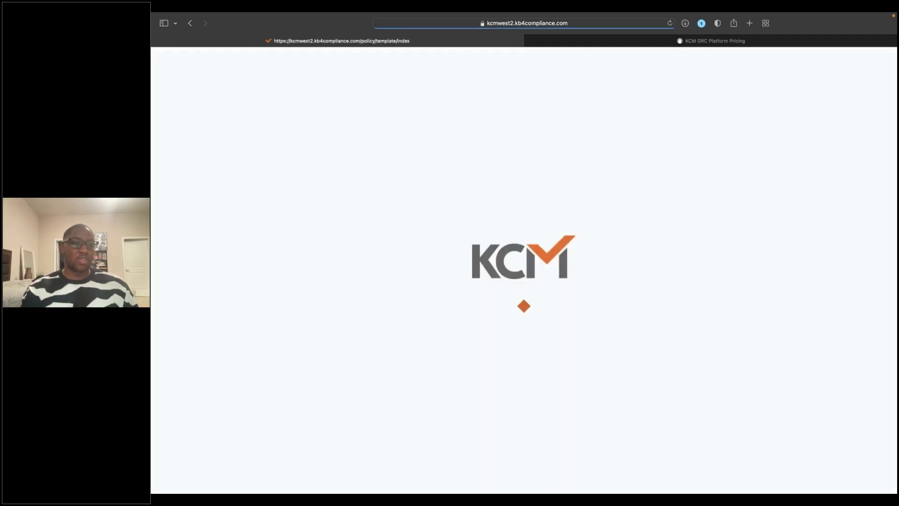
pyautogui.scroll(-3, 568, 281)
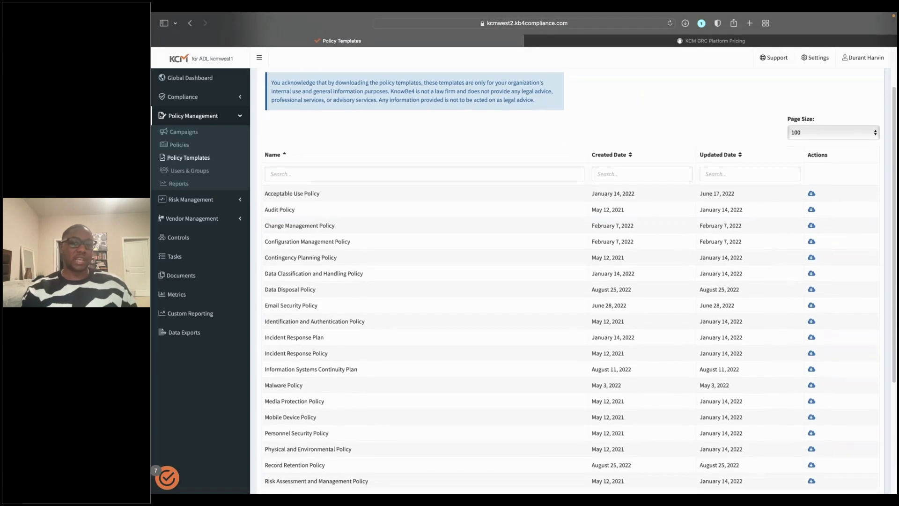
pyautogui.scroll(-3, 568, 281)
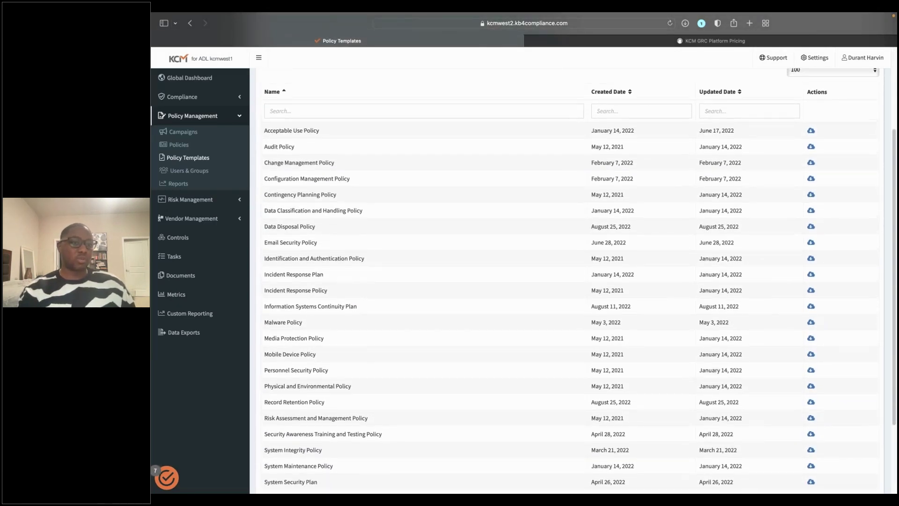
pyautogui.scroll(5, 568, 281)
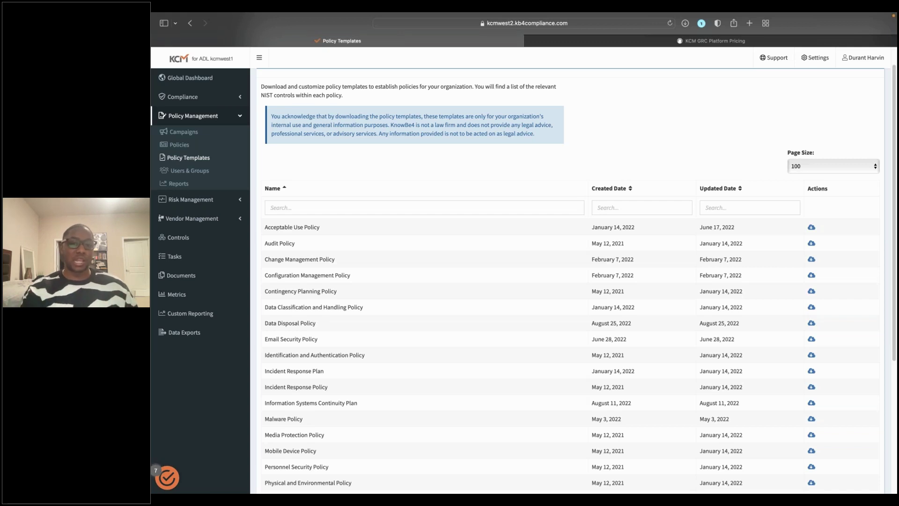
pyautogui.scroll(-3, 516, 157)
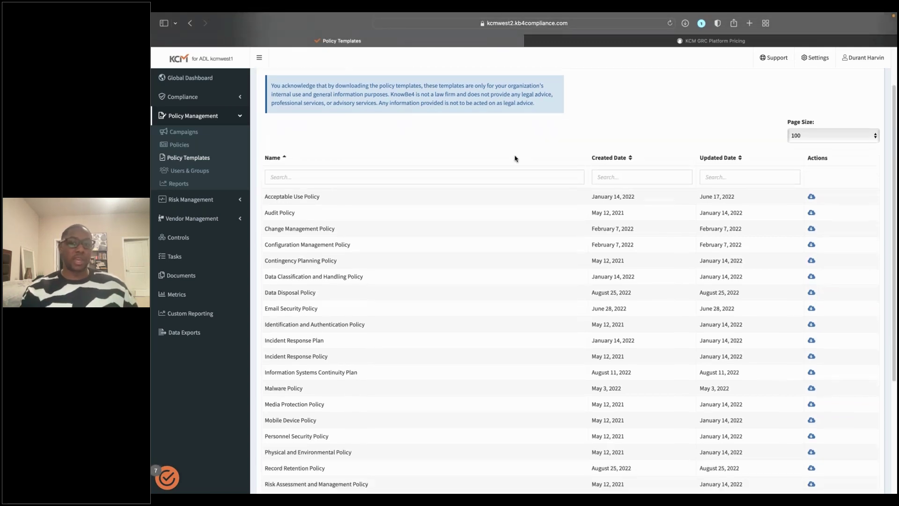
# Step: Look through the policy templates, download the Acceptable Use Policy template, allowing downloads from the site, and open the downloaded document
pyautogui.scroll(-2, 571, 281)
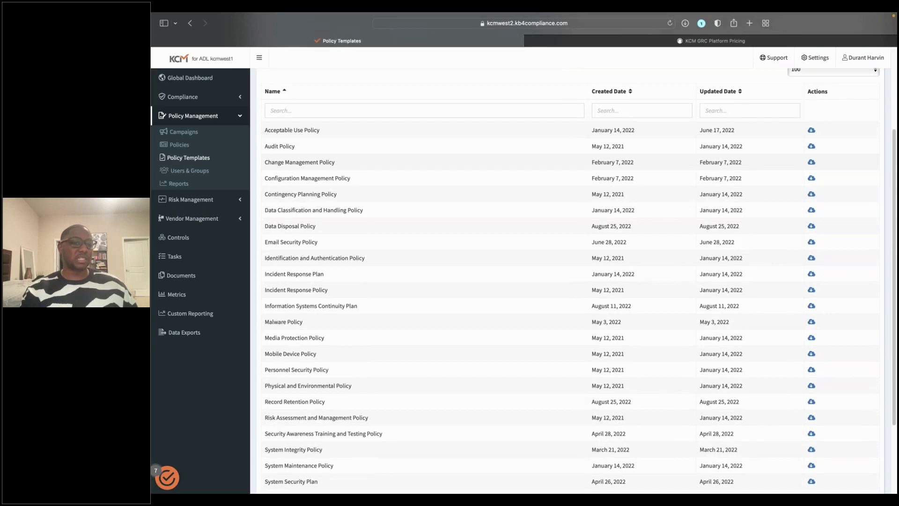
pyautogui.scroll(-2, 572, 281)
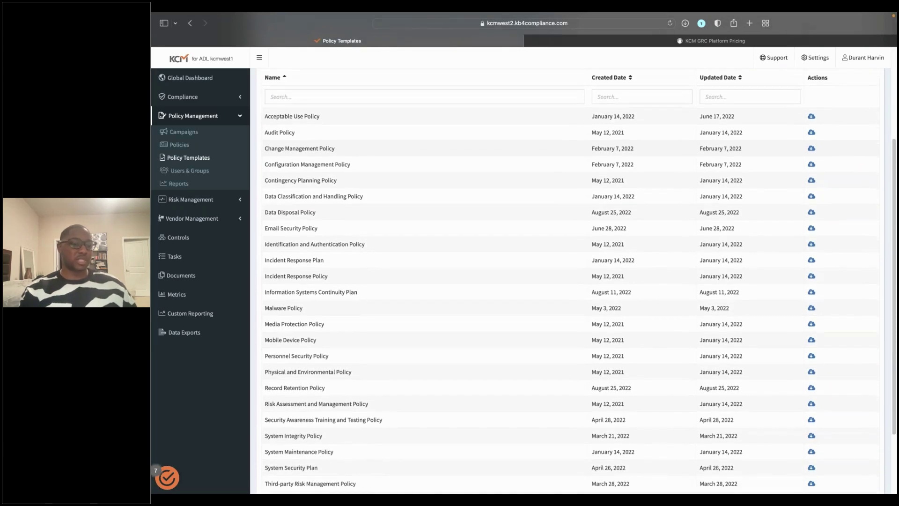
pyautogui.scroll(-2, 571, 281)
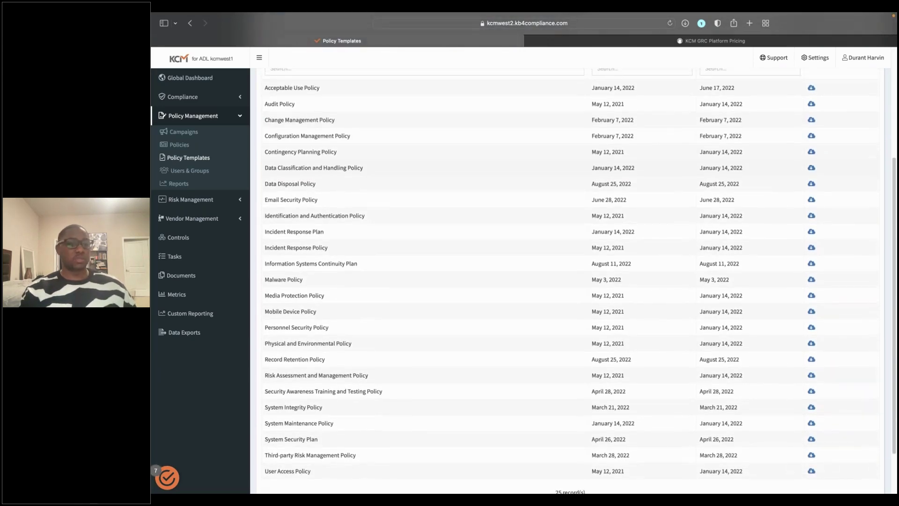
pyautogui.scroll(1, 572, 281)
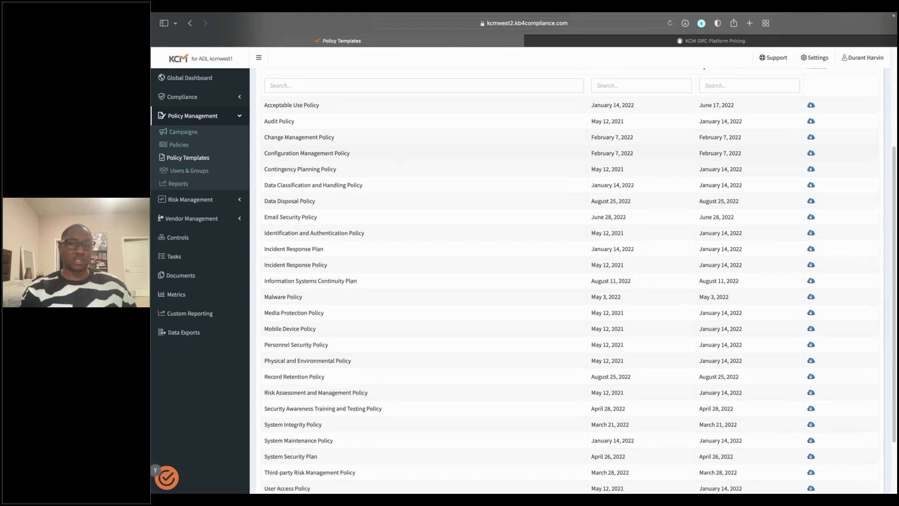
pyautogui.scroll(1, 751, 130)
pyautogui.click(811, 138)
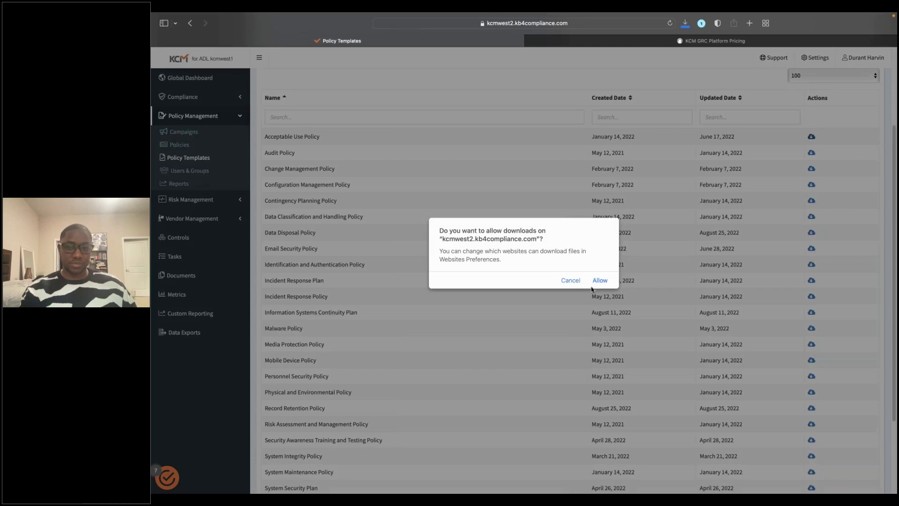
pyautogui.click(599, 283)
pyautogui.click(686, 23)
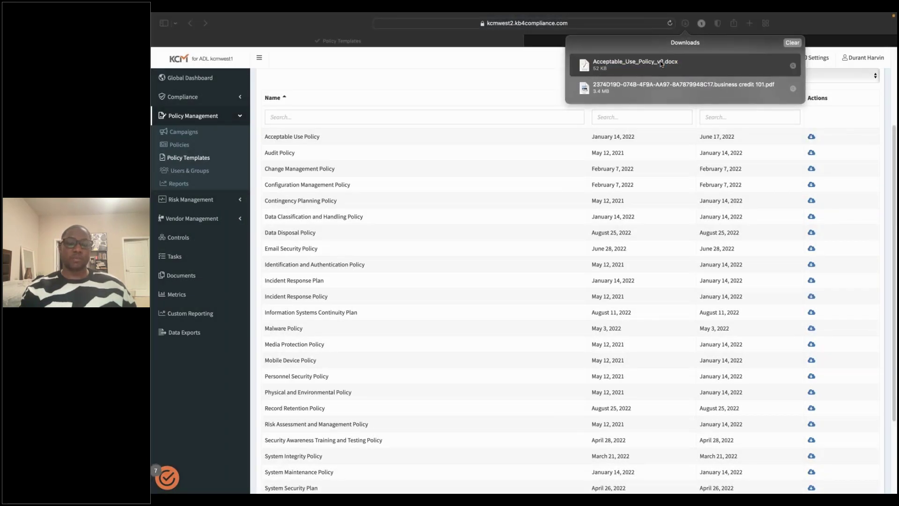
pyautogui.doubleClick(660, 61)
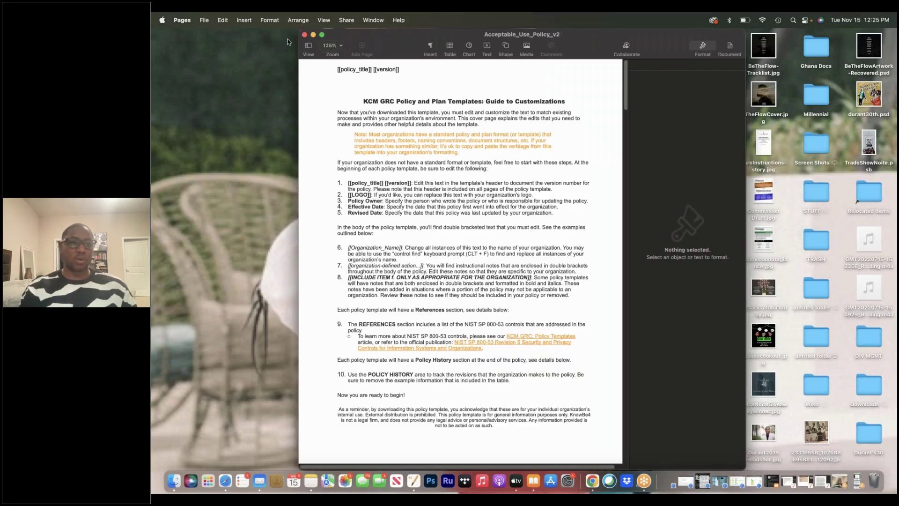
# Step: Read the template's customization guide in Pages and continue to the policy's title block, Purpose and Scope sections
pyautogui.doubleClick(327, 35)
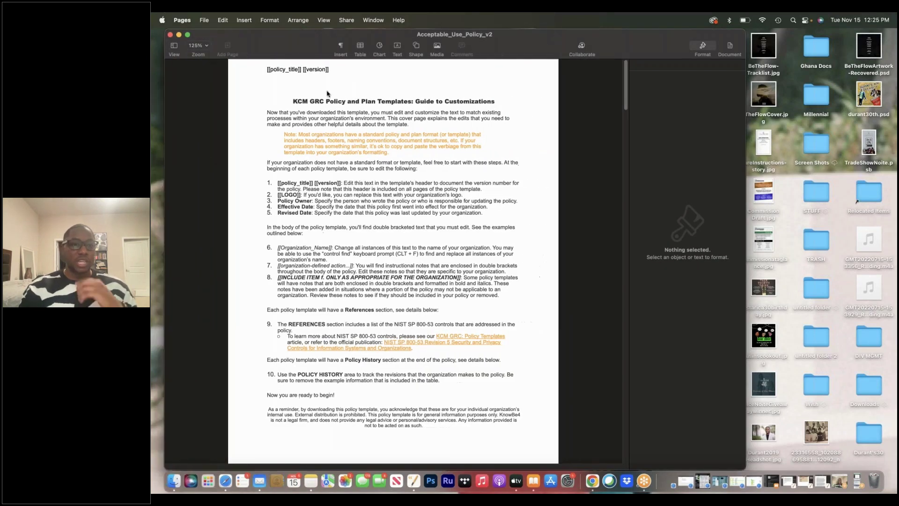
pyautogui.scroll(-5, 370, 181)
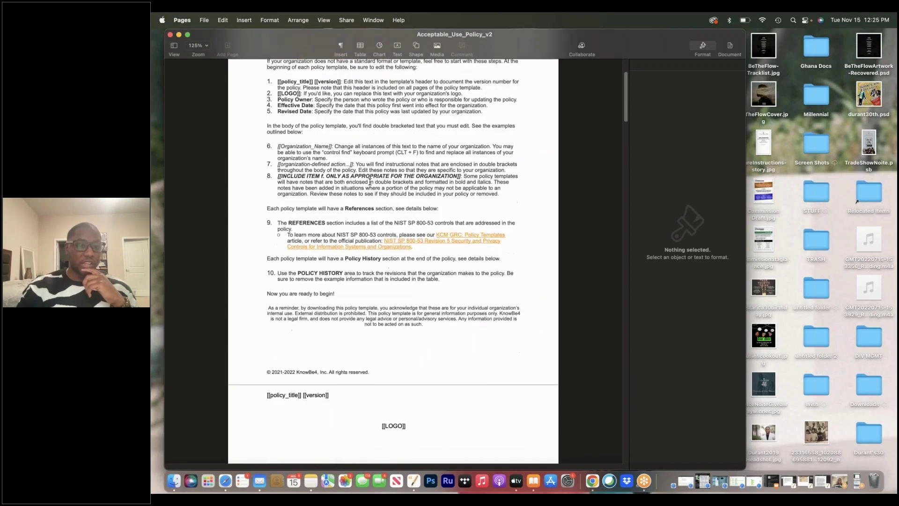
pyautogui.scroll(-6, 370, 181)
pyautogui.scroll(-10, 381, 248)
pyautogui.scroll(5, 381, 247)
pyautogui.scroll(-5, 381, 248)
pyautogui.scroll(-1, 394, 262)
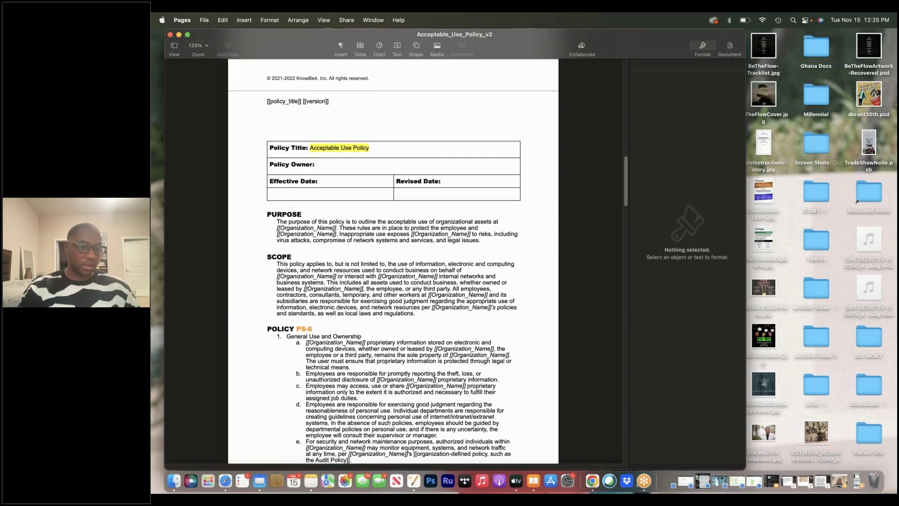
pyautogui.scroll(-3, 393, 262)
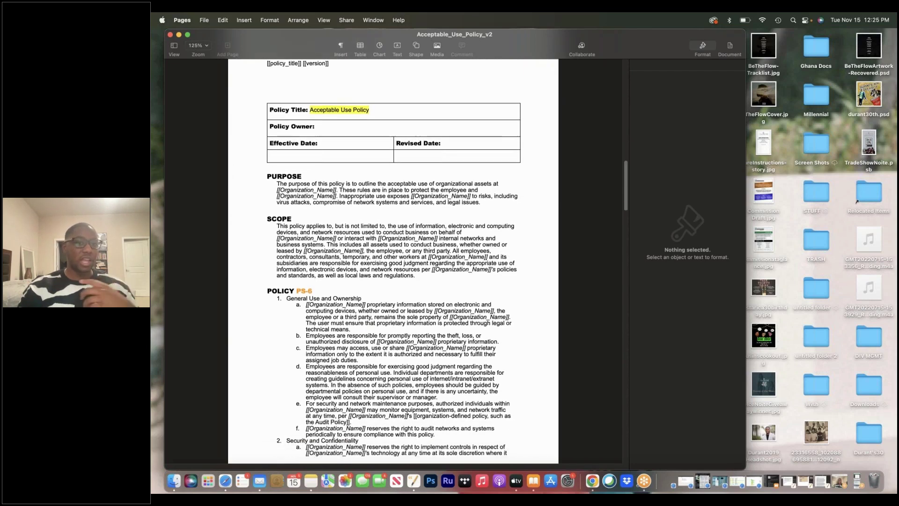
# Step: Widen the document window and read the General Use and Ownership and the Security and Confidentiality clauses
pyautogui.moveTo(743, 32); pyautogui.dragTo(855, 39)
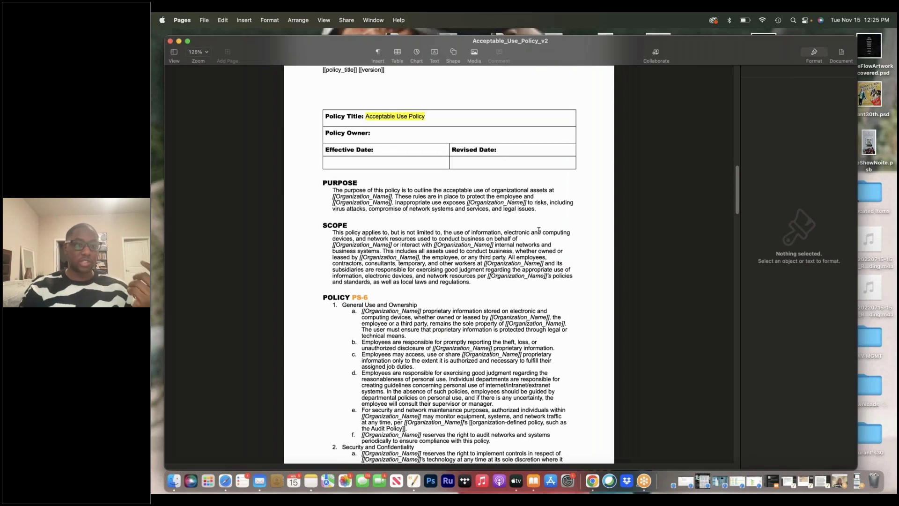
pyautogui.scroll(-3, 539, 230)
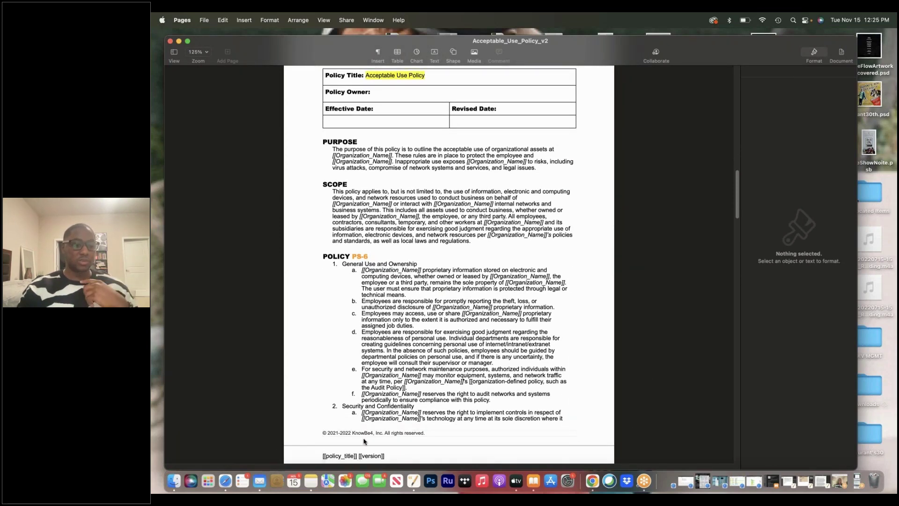
pyautogui.scroll(-4, 294, 429)
pyautogui.scroll(-5, 294, 430)
pyautogui.scroll(-2, 293, 430)
pyautogui.scroll(-1, 293, 430)
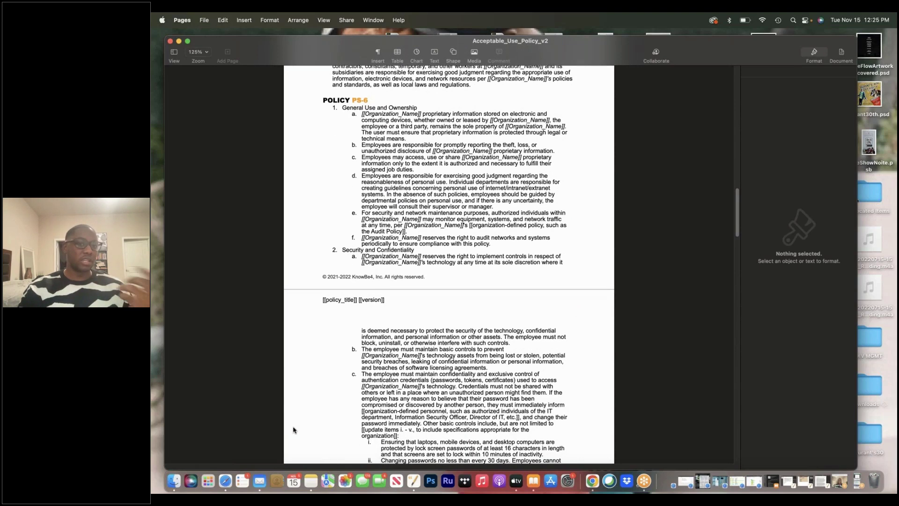
# Step: Switch back to Safari, dismiss the downloads list, and open the Risk Management dashboard
pyautogui.click(226, 481)
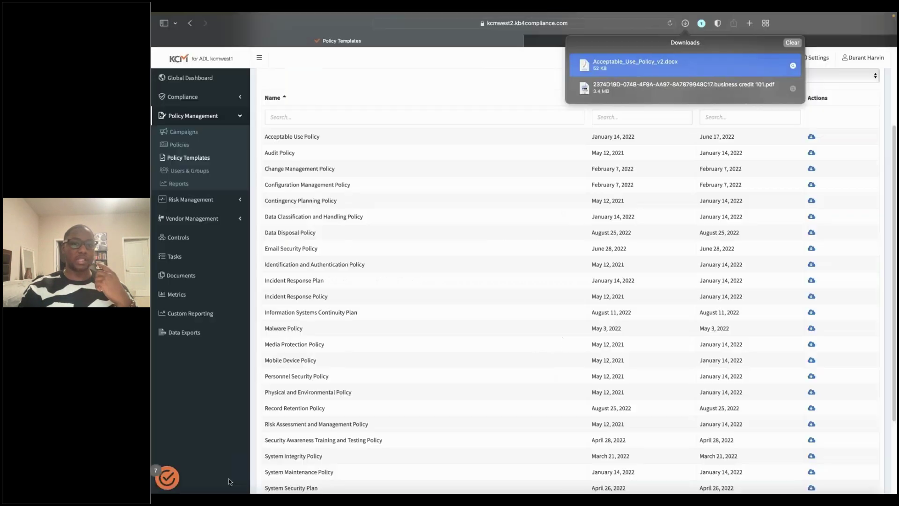
pyautogui.click(528, 72)
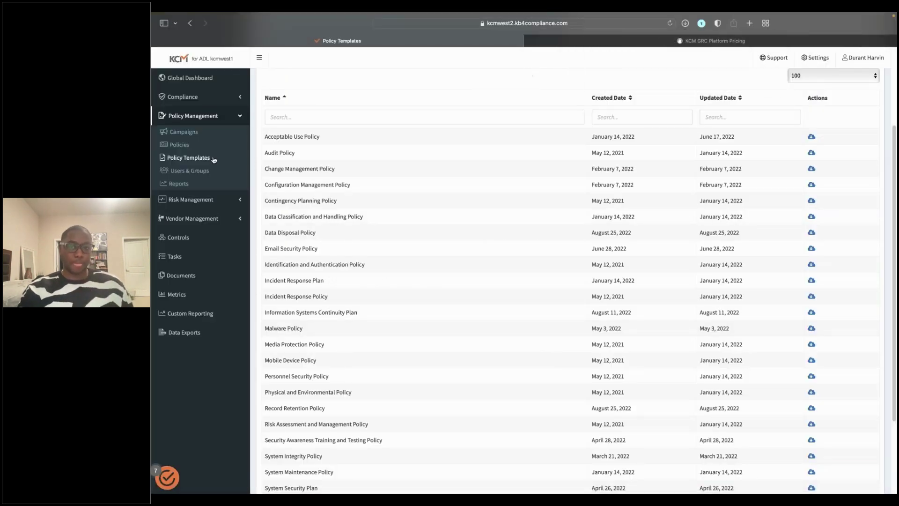
pyautogui.click(233, 117)
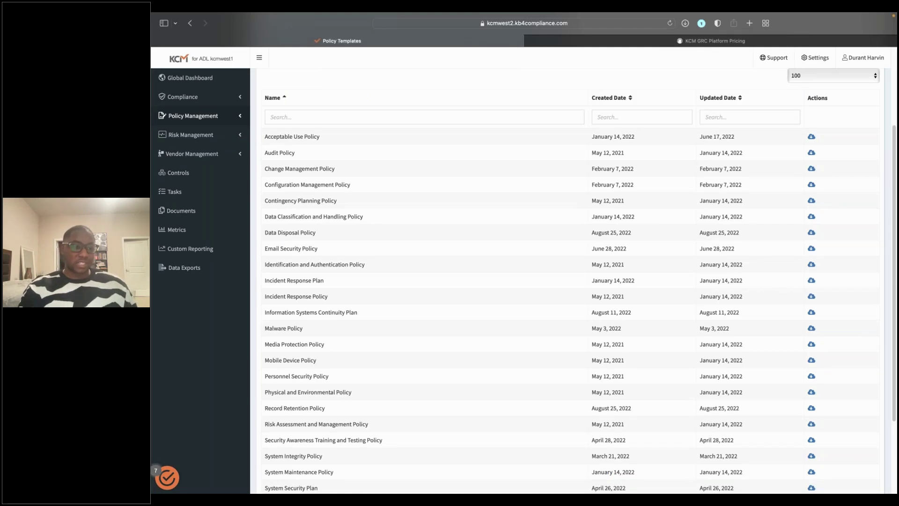
pyautogui.click(230, 136)
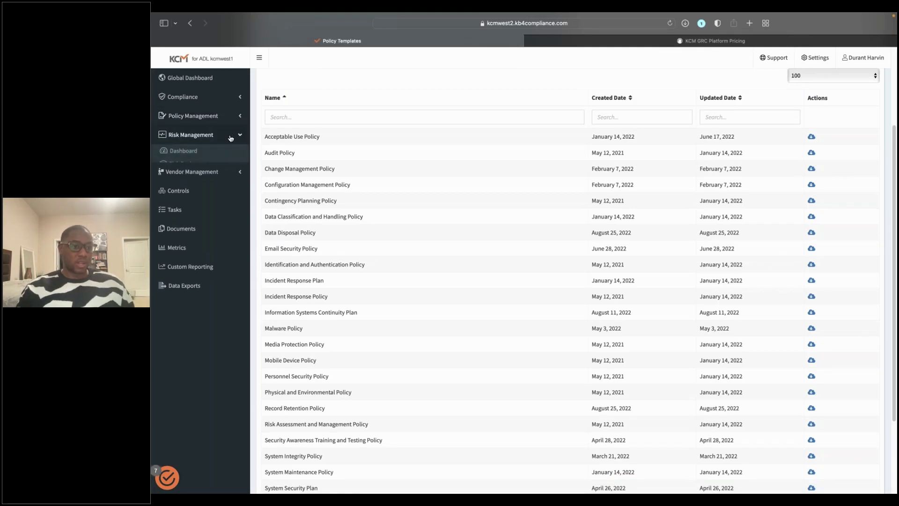
pyautogui.click(191, 151)
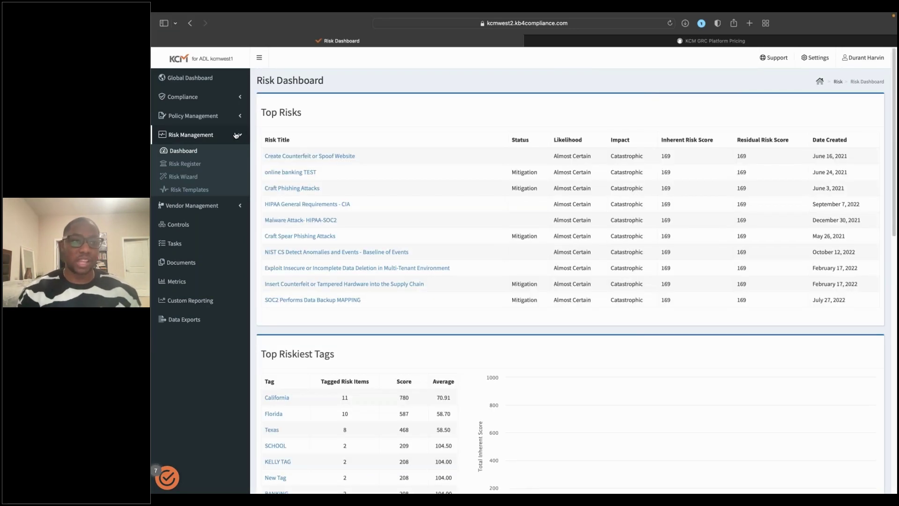
# Step: Start the Risk Wizard at the Advanced level and look over the Business & Strategic risk events
pyautogui.click(185, 181)
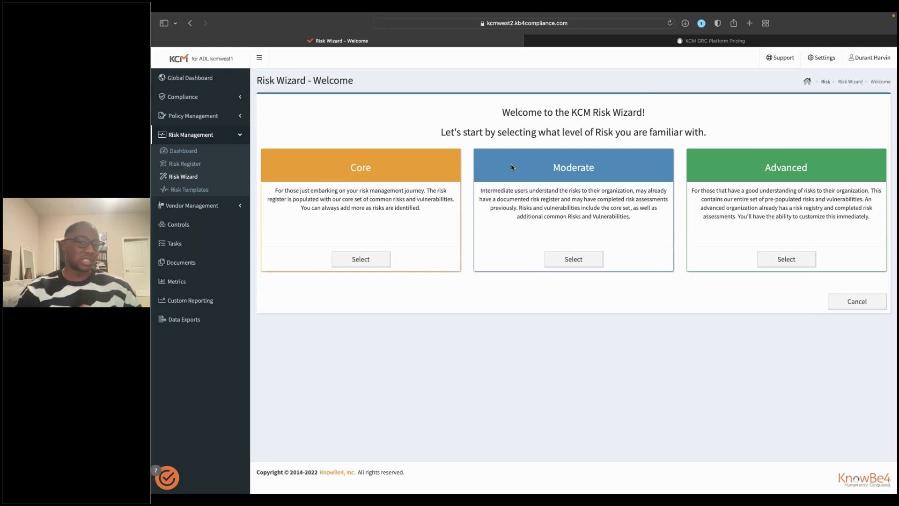
pyautogui.click(790, 261)
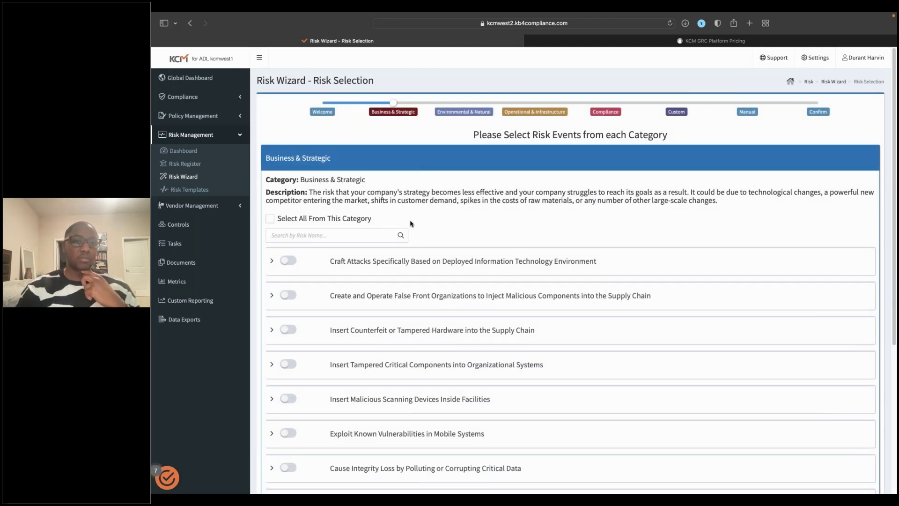
pyautogui.scroll(-1, 411, 224)
pyautogui.scroll(1, 411, 224)
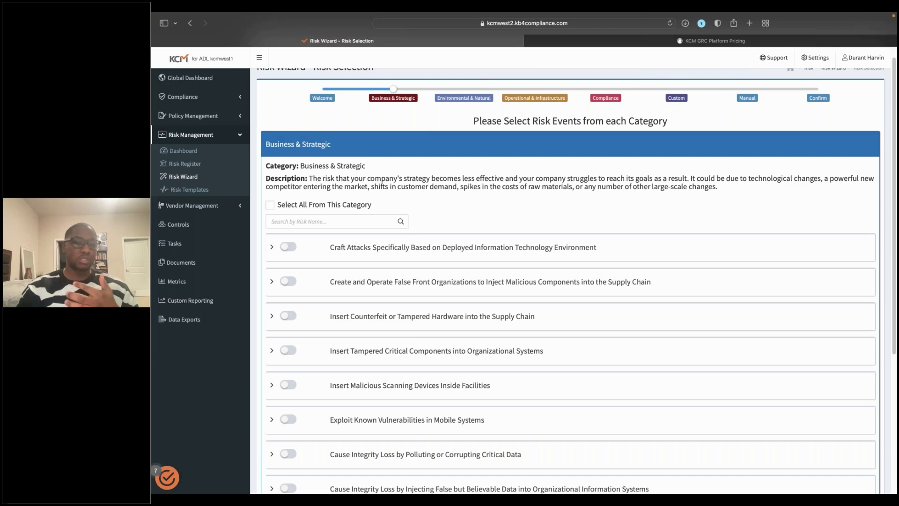
pyautogui.scroll(-3, 439, 219)
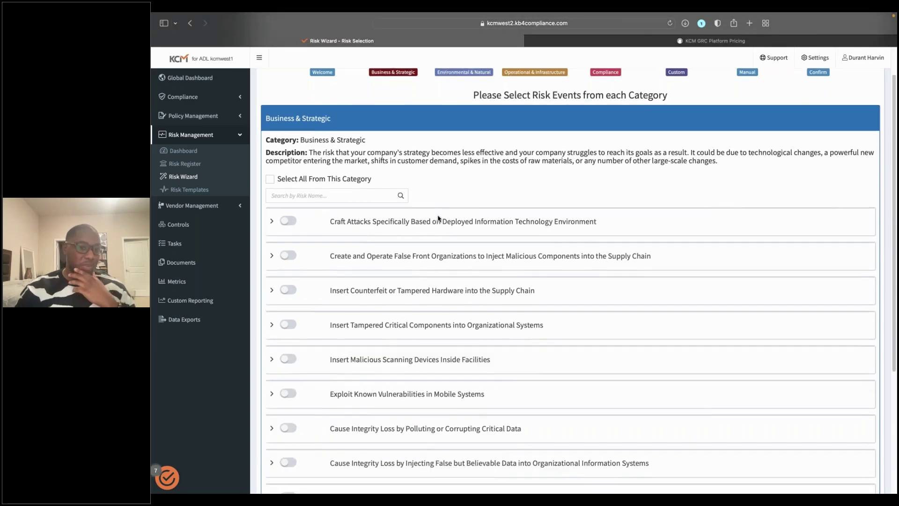
pyautogui.scroll(-1, 569, 281)
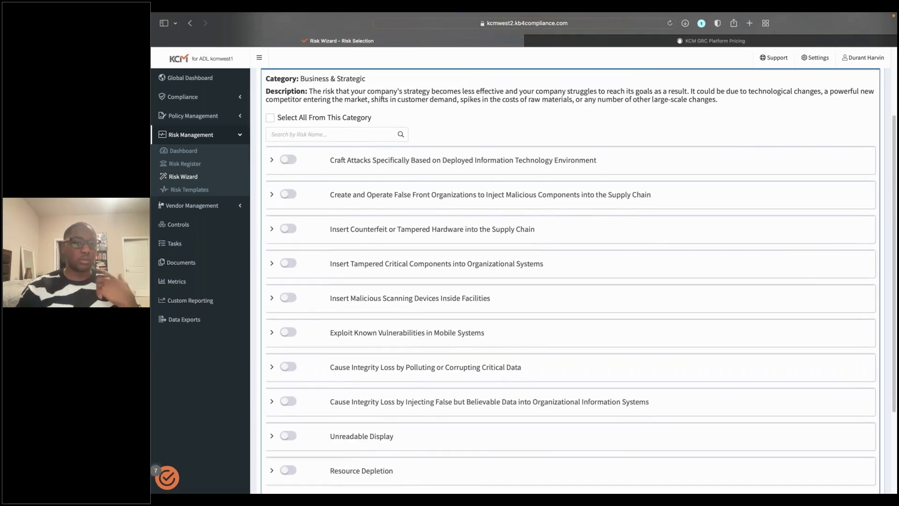
# Step: Read the first Business & Strategic risk's description, enable the category's first three risk events, and proceed to Environmental & Natural
pyautogui.click(423, 162)
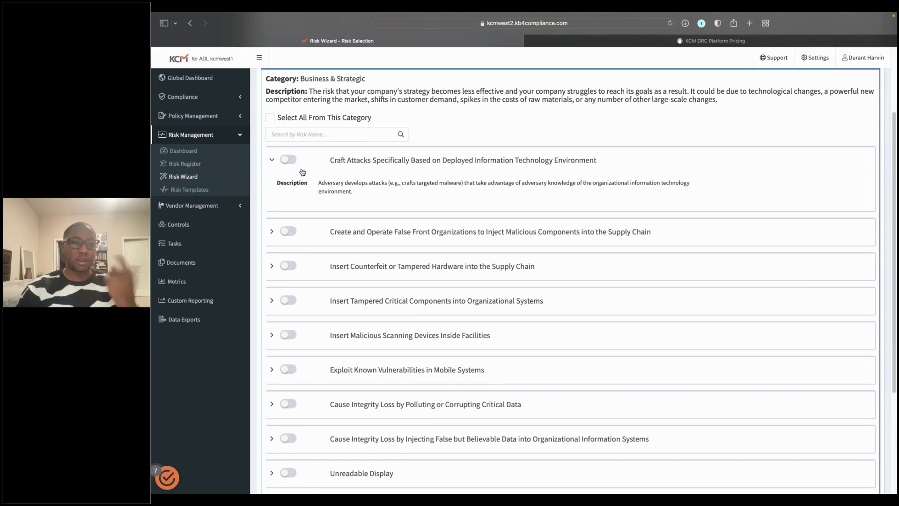
pyautogui.click(288, 159)
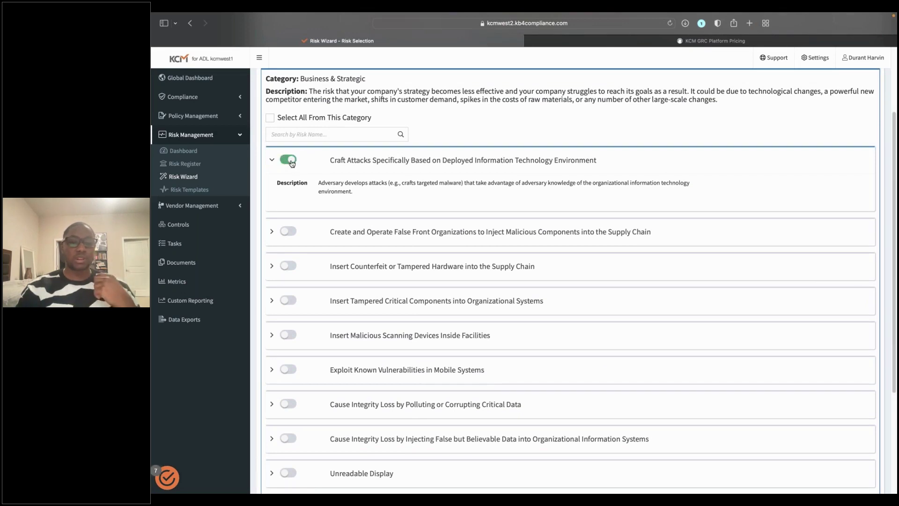
pyautogui.click(287, 232)
pyautogui.click(288, 266)
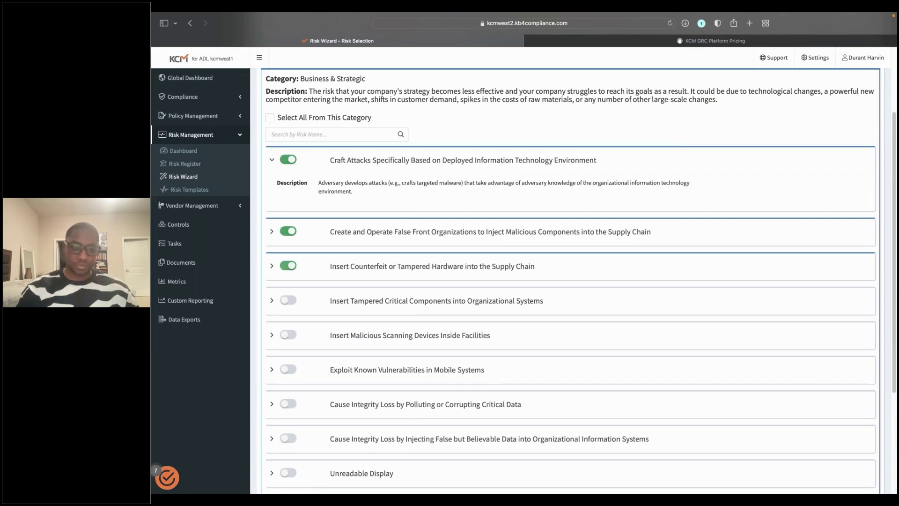
pyautogui.scroll(-5, 412, 214)
pyautogui.click(846, 435)
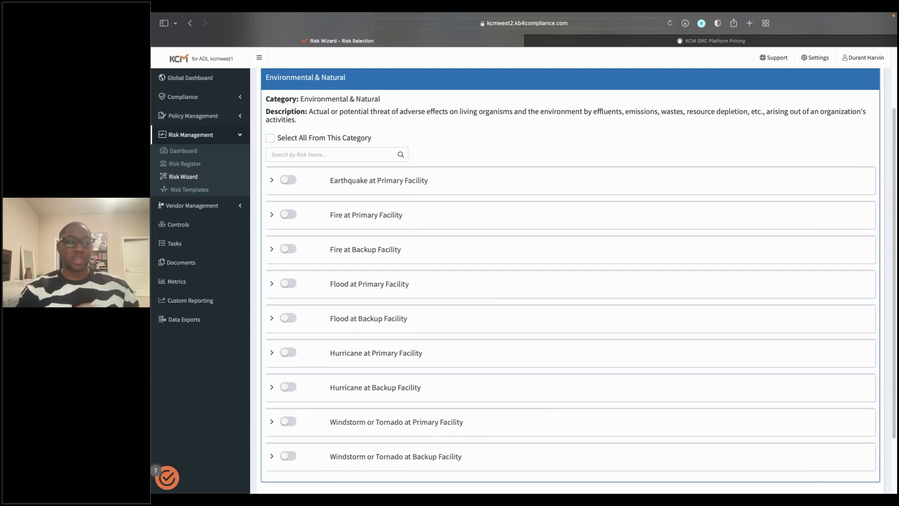
# Step: Enable the Hurricane at Primary Facility risk and proceed to the Operational & Infrastructure category
pyautogui.scroll(-1, 515, 277)
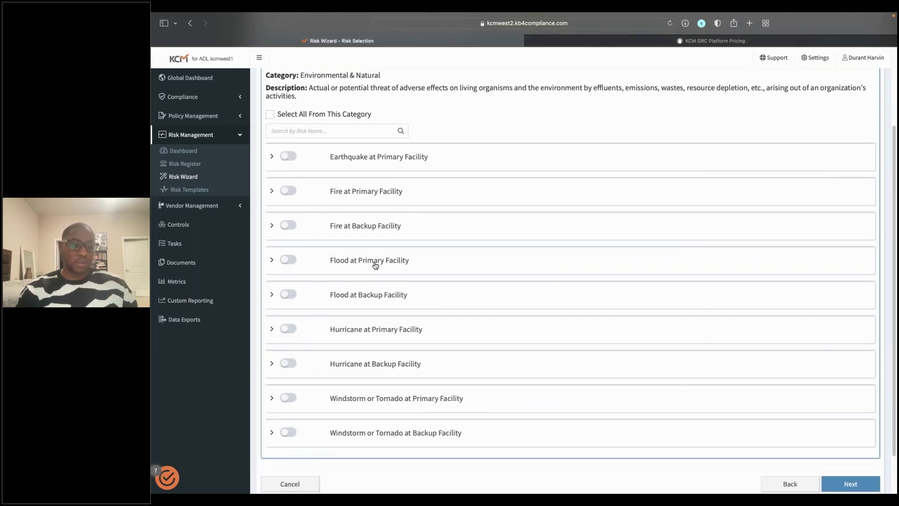
pyautogui.click(286, 329)
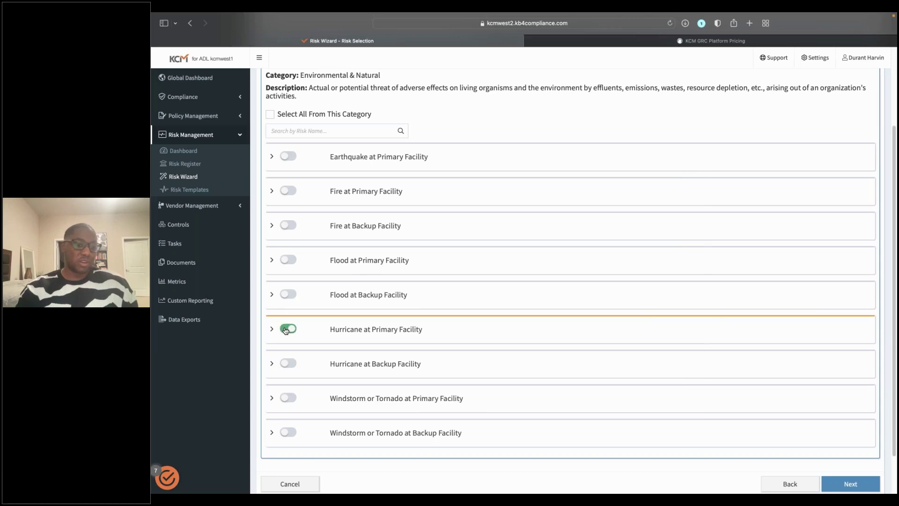
pyautogui.scroll(-2, 537, 290)
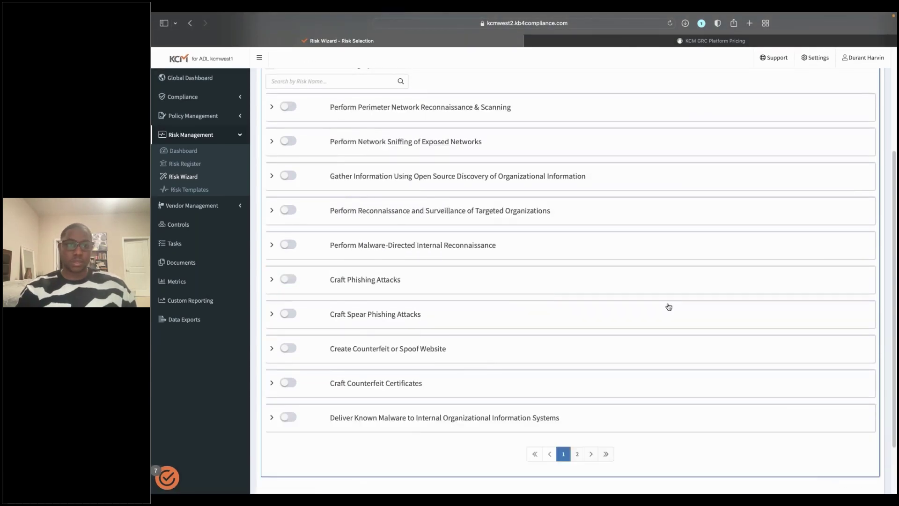
# Step: Look through the Operational & Infrastructure risks without selecting any, and advance past Compliance to the Custom category
pyautogui.scroll(3, 668, 307)
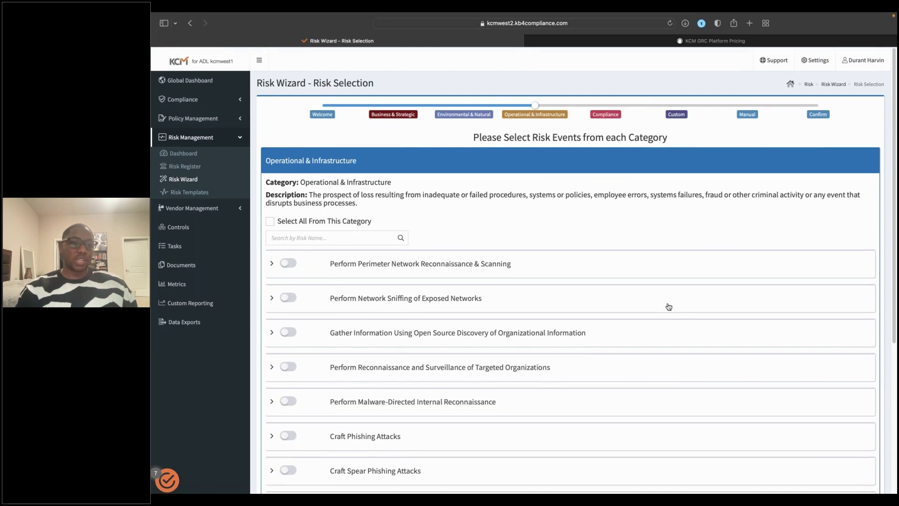
pyautogui.scroll(-1, 668, 306)
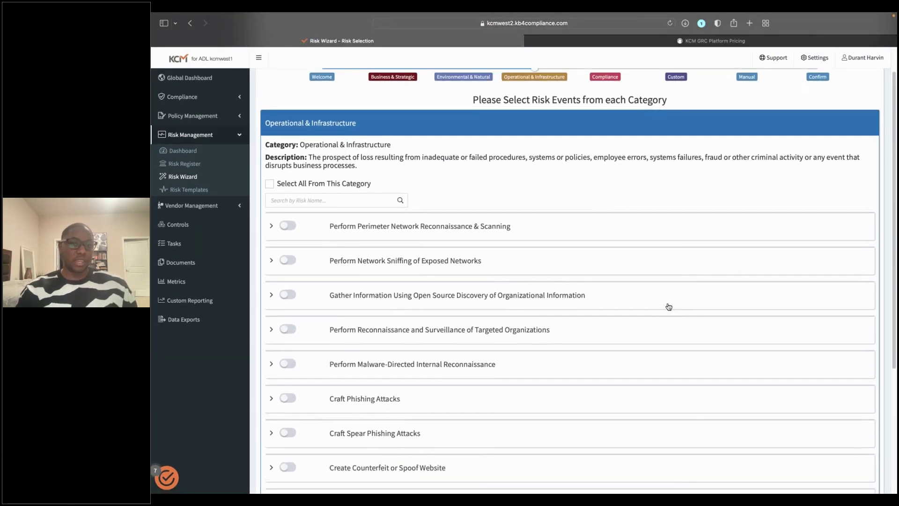
pyautogui.scroll(-2, 669, 307)
pyautogui.scroll(-3, 668, 307)
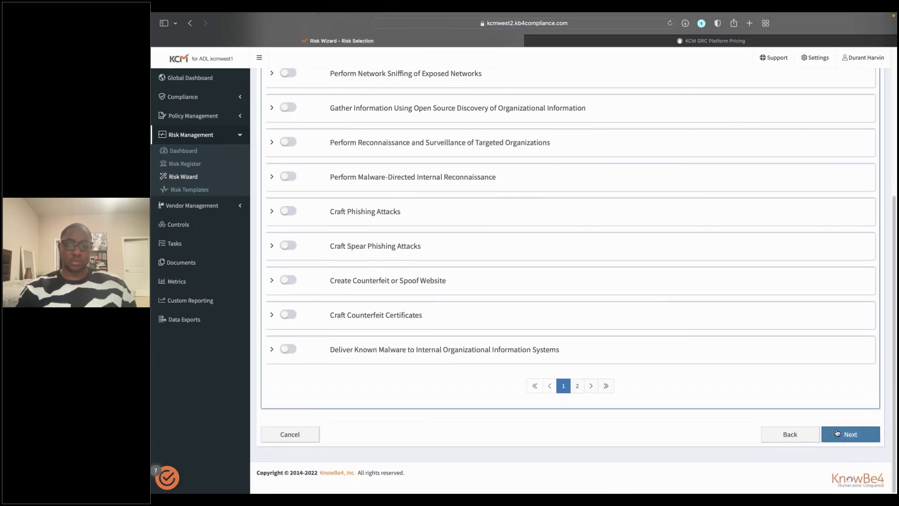
pyautogui.click(850, 433)
pyautogui.click(864, 438)
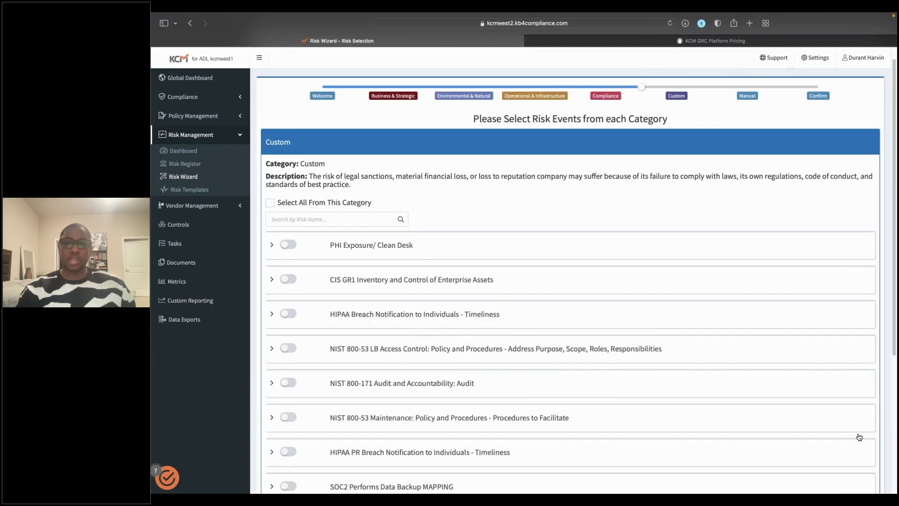
# Step: Advance past the Custom and Manual stages to the Confirm stage without adding any risks
pyautogui.scroll(-4, 685, 329)
pyautogui.click(831, 480)
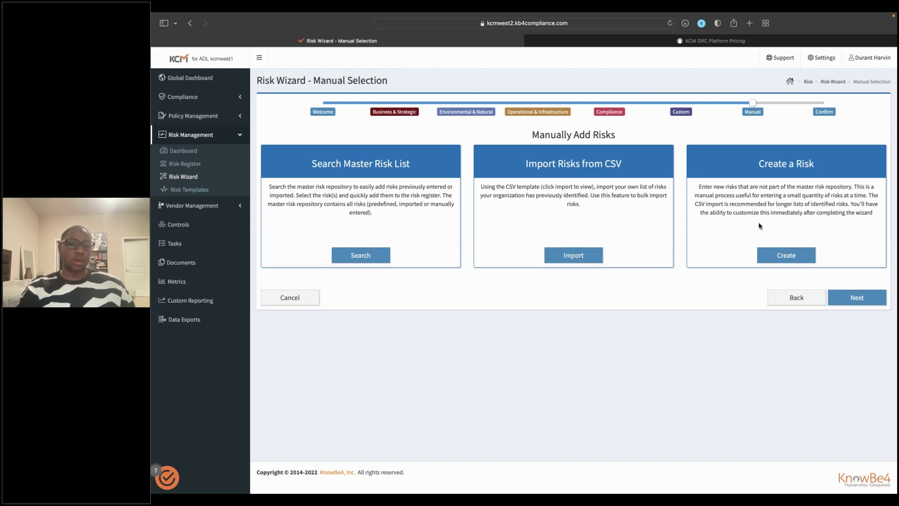
pyautogui.click(846, 301)
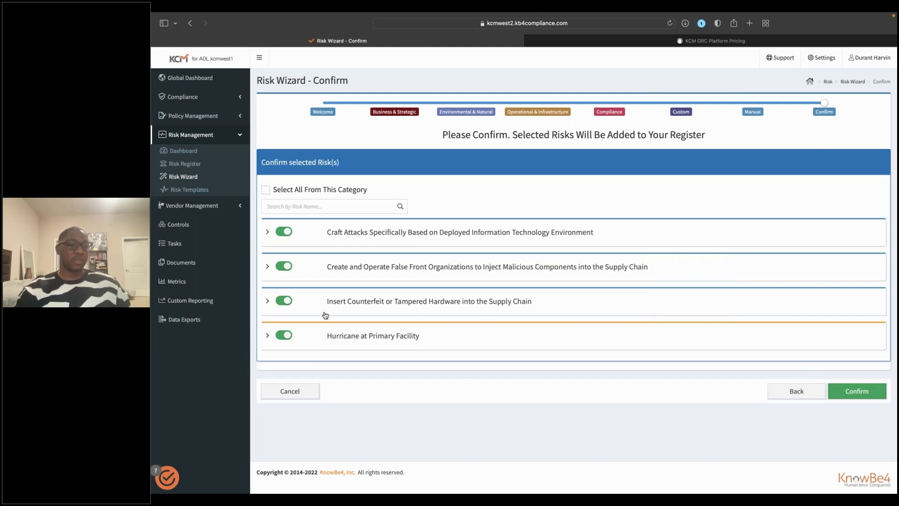
# Step: Exclude Hurricane at Primary Facility and Insert Counterfeit or Tampered Hardware into the Supply Chain, and confirm adding the remaining selected risks to the register
pyautogui.click(284, 335)
pyautogui.click(283, 302)
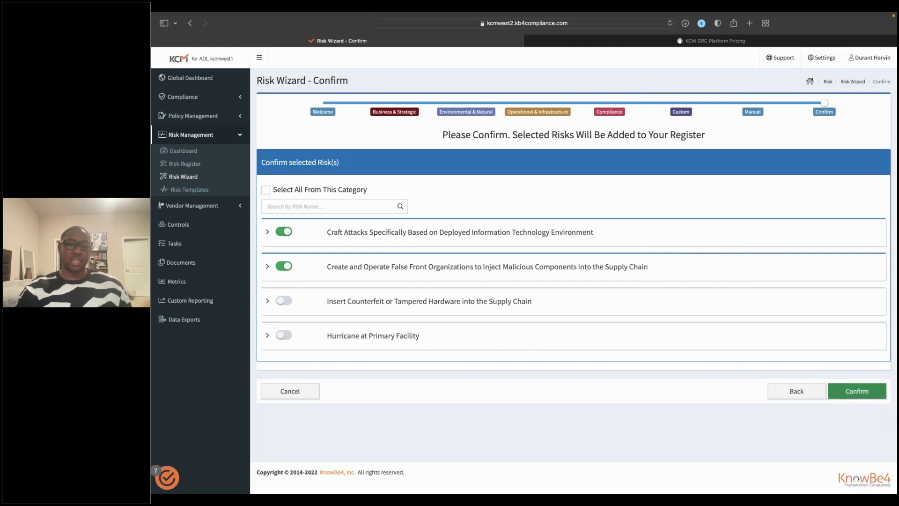
pyautogui.click(866, 393)
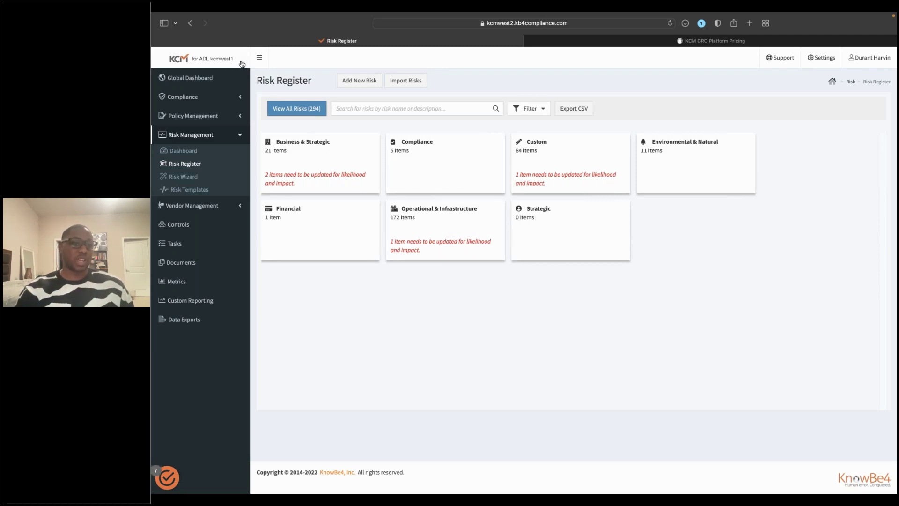
# Step: Show all risks in the Risk Register and sort them by creation date with the newest first
pyautogui.click(307, 110)
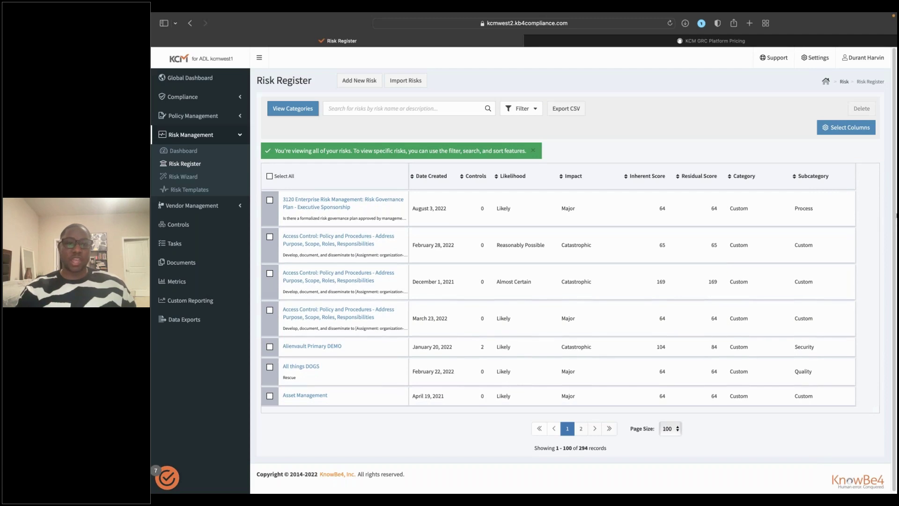
pyautogui.click(356, 292)
pyautogui.scroll(-2, 374, 281)
pyautogui.scroll(2, 398, 234)
pyautogui.click(434, 180)
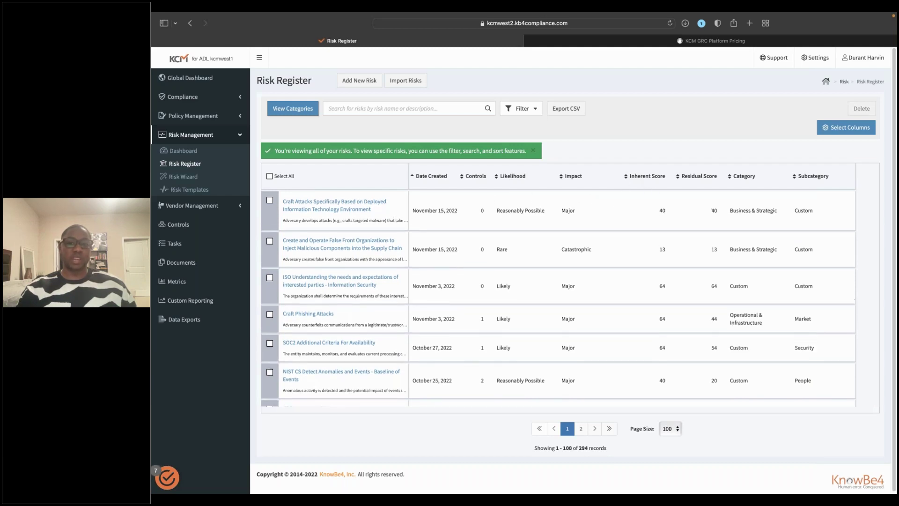
# Step: Open the Craft Attacks Specifically Based on Deployed Information Technology Environment risk for editing and set its subcategory to Negative Publicity
pyautogui.click(358, 210)
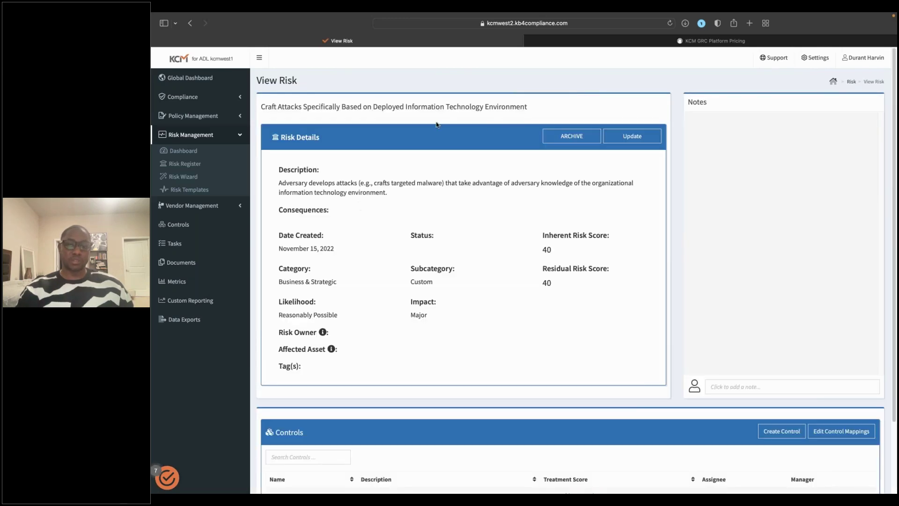
pyautogui.click(648, 136)
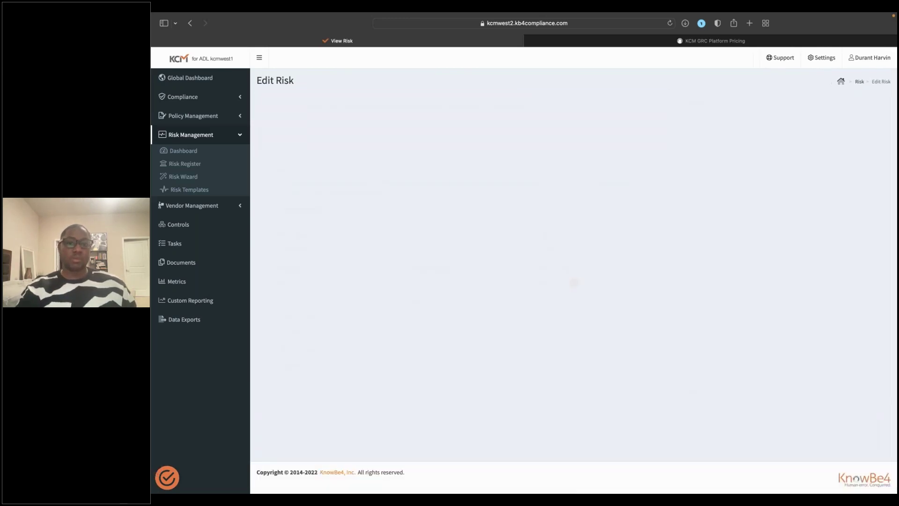
pyautogui.scroll(-2, 569, 281)
pyautogui.scroll(1, 486, 271)
pyautogui.scroll(-1, 486, 271)
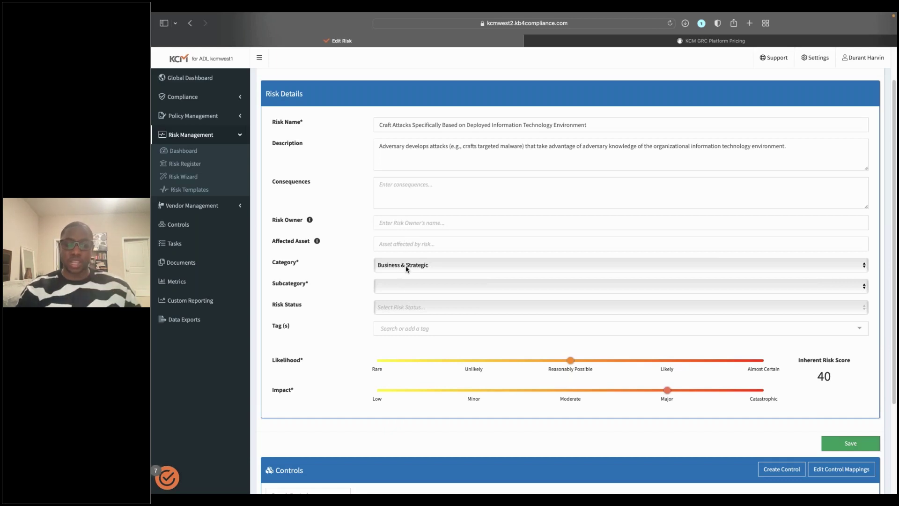
pyautogui.click(406, 292)
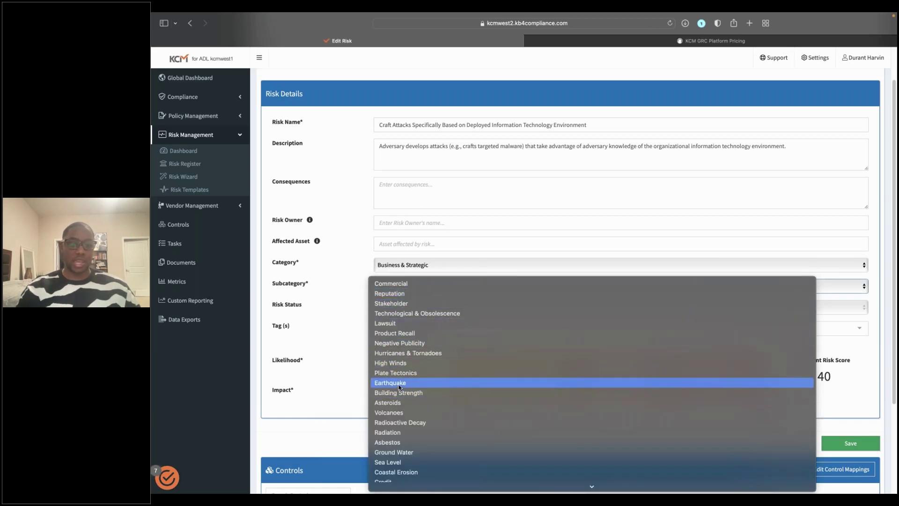
pyautogui.click(410, 342)
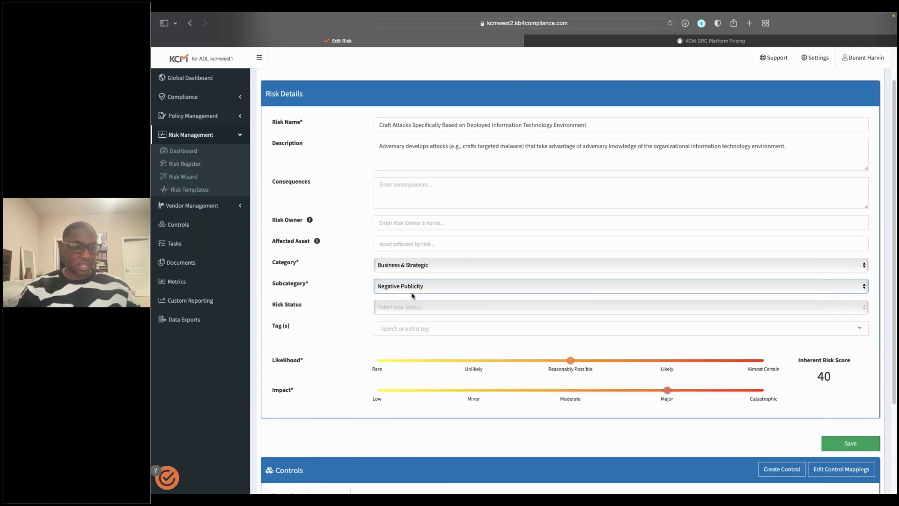
# Step: Set the risk status to Acceptance and add the ADMIN tag
pyautogui.click(408, 310)
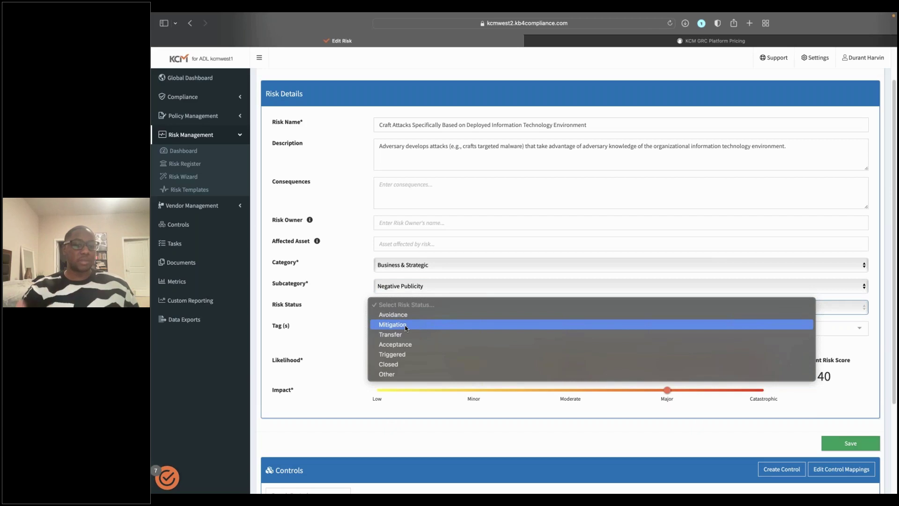
pyautogui.click(404, 345)
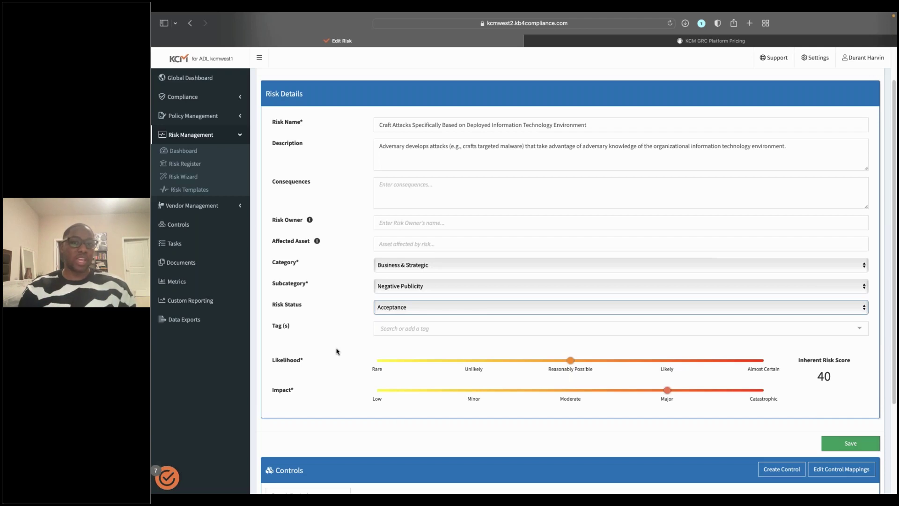
pyautogui.click(411, 328)
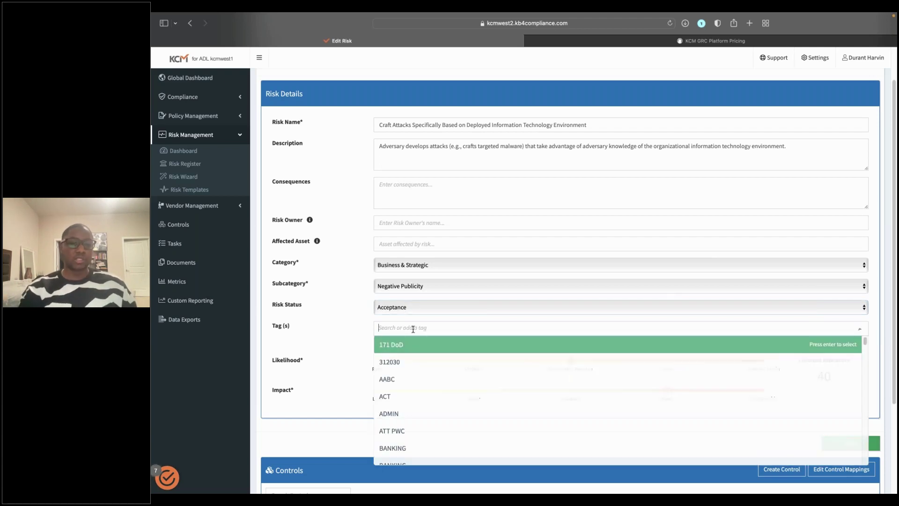
pyautogui.click(401, 414)
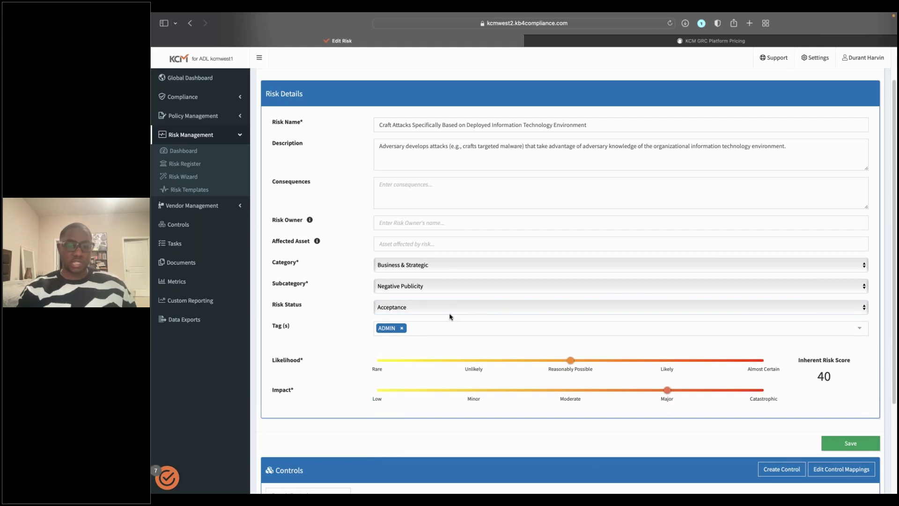
# Step: Rate the risk's likelihood as Unlikely and its impact as Catastrophic, and save the risk
pyautogui.scroll(-3, 392, 372)
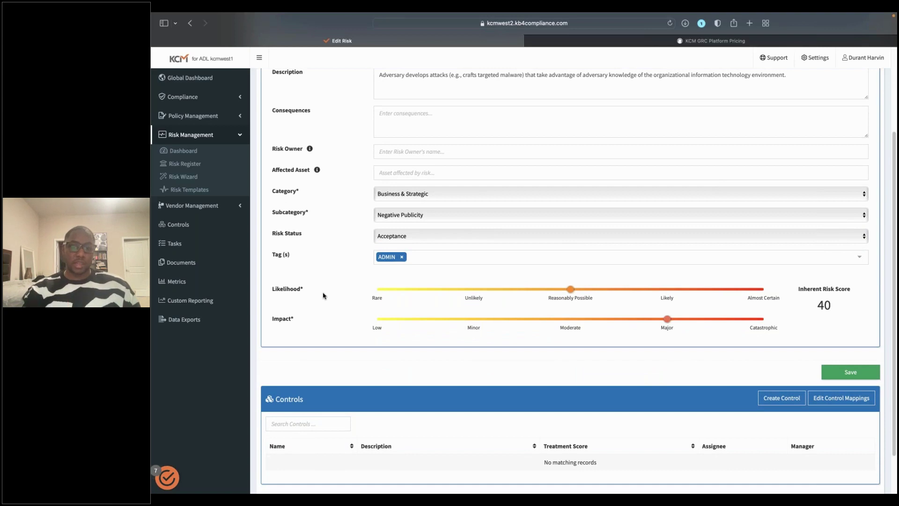
pyautogui.scroll(2, 323, 295)
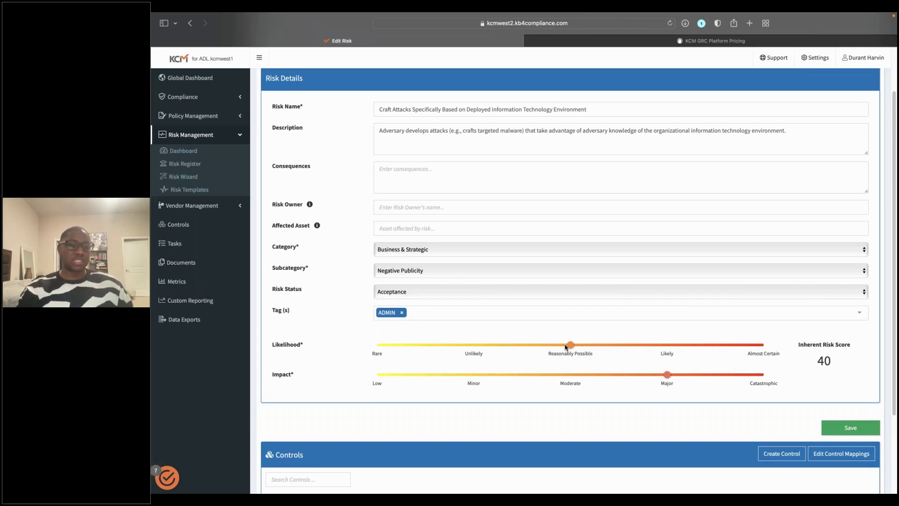
pyautogui.moveTo(568, 347); pyautogui.dragTo(473, 346)
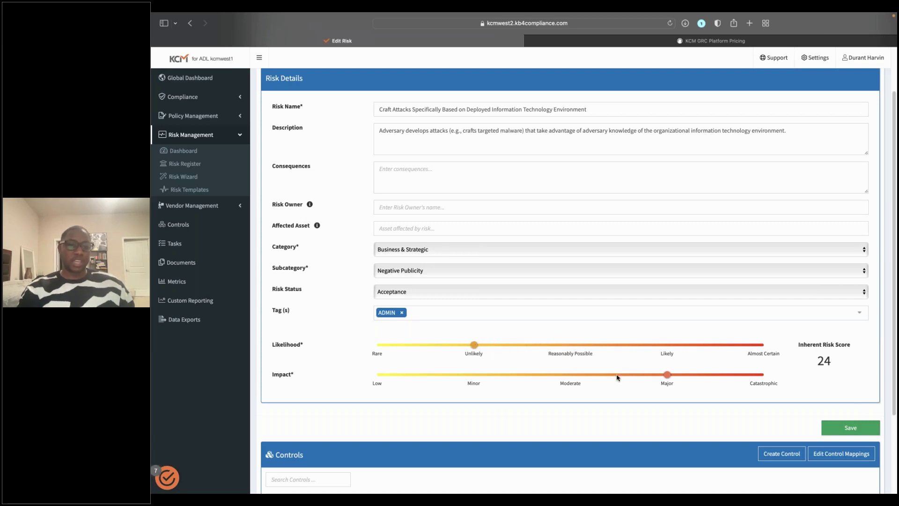
pyautogui.moveTo(668, 375); pyautogui.dragTo(762, 375)
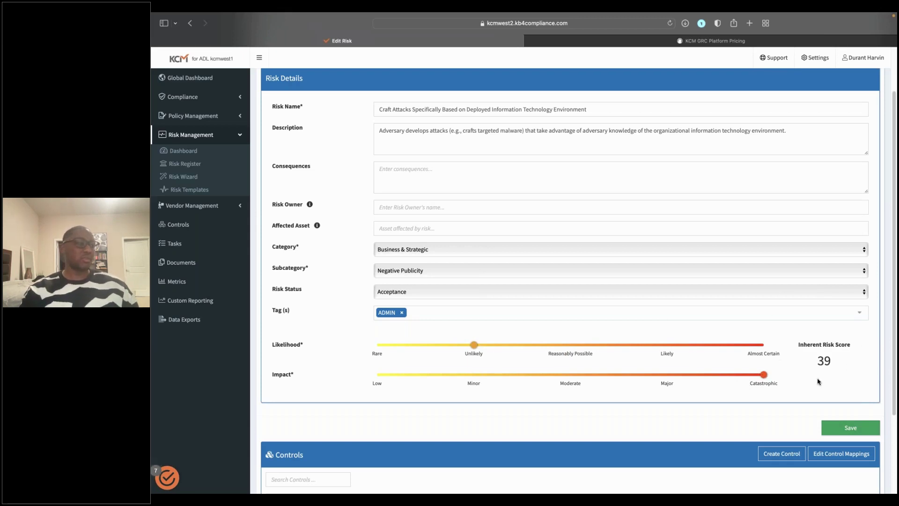
pyautogui.scroll(-2, 824, 384)
pyautogui.click(842, 391)
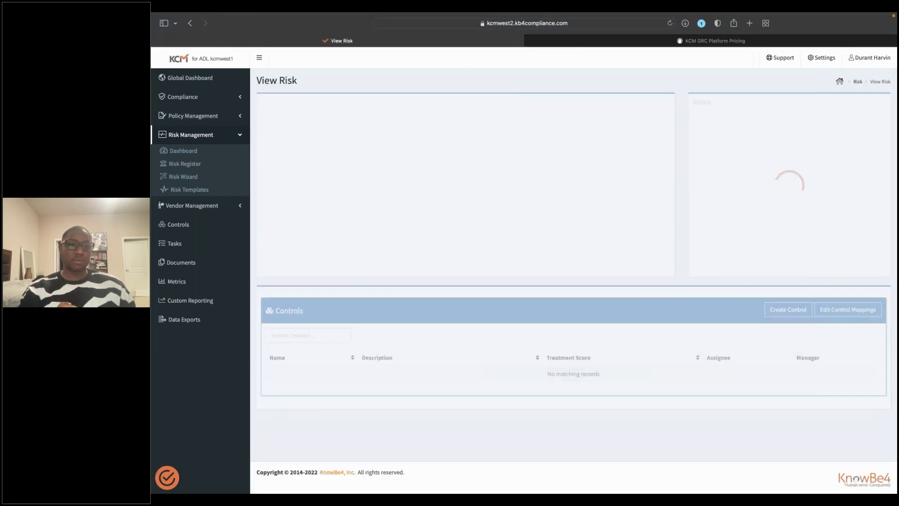
# Step: Try to create a control for the risk named "Mitigating activity" with the description "Stat" and the ADMIN tag
pyautogui.scroll(-4, 640, 328)
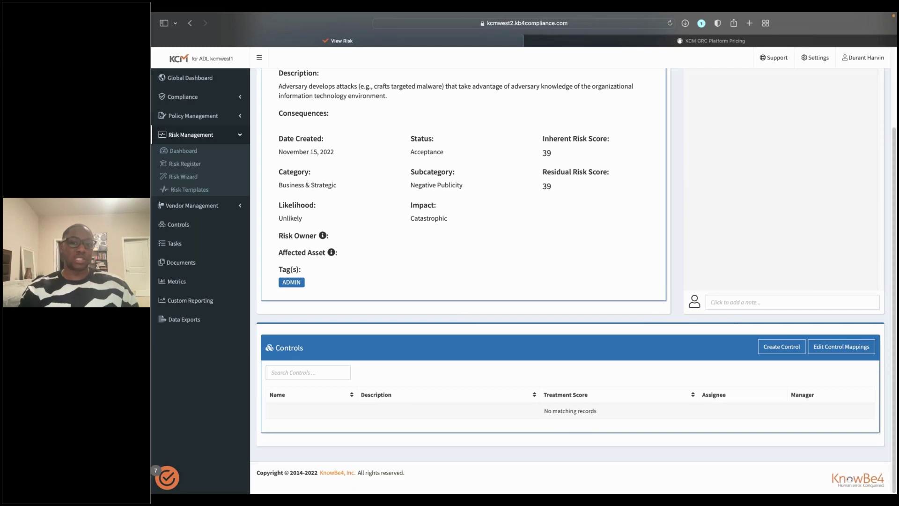
pyautogui.click(786, 347)
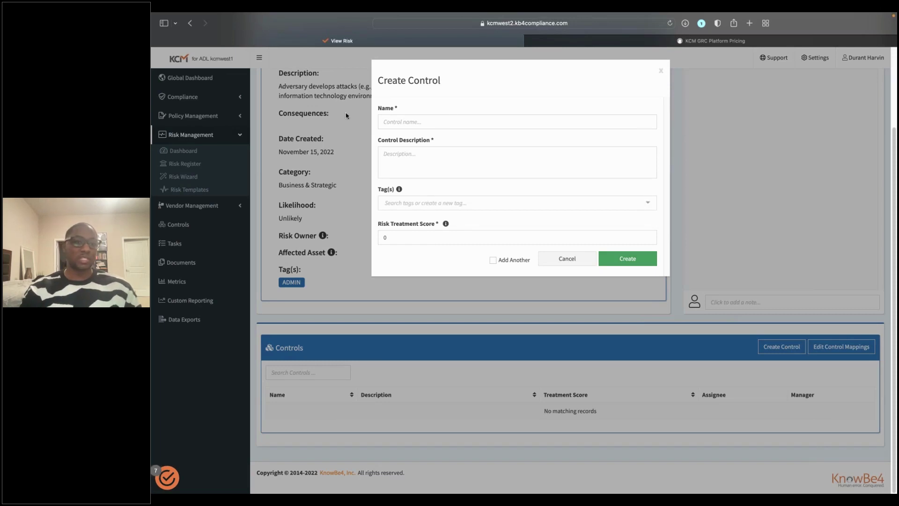
pyautogui.click(425, 121)
pyautogui.write('M')
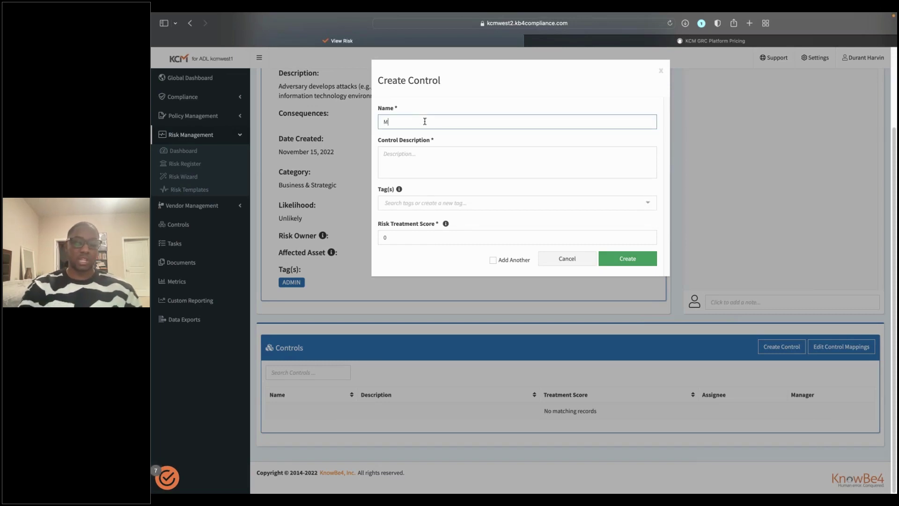
pyautogui.write('itigating a')
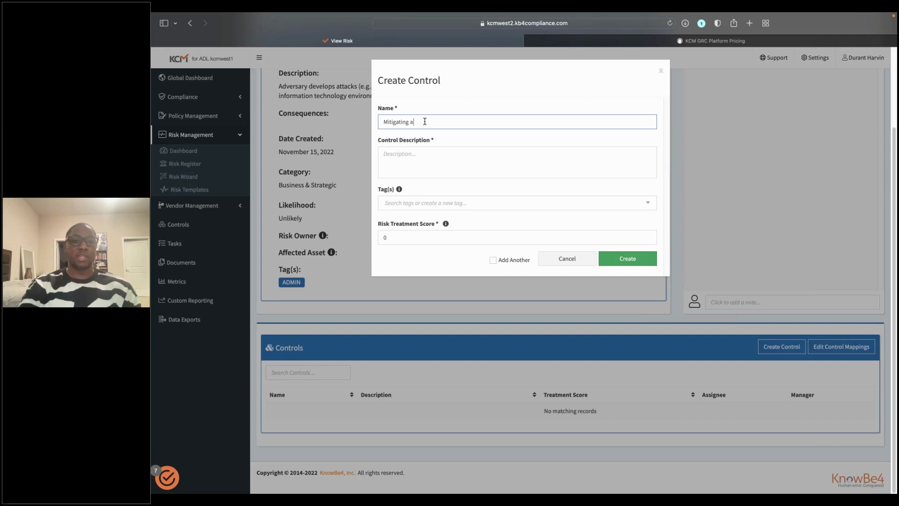
pyautogui.press('Tab')
pyautogui.write('Ste')
pyautogui.write('a')
pyautogui.press('BackSpace')
pyautogui.press('BackSpace')
pyautogui.press('BackSpace')
pyautogui.write('tate')
pyautogui.click(421, 202)
pyautogui.click(421, 219)
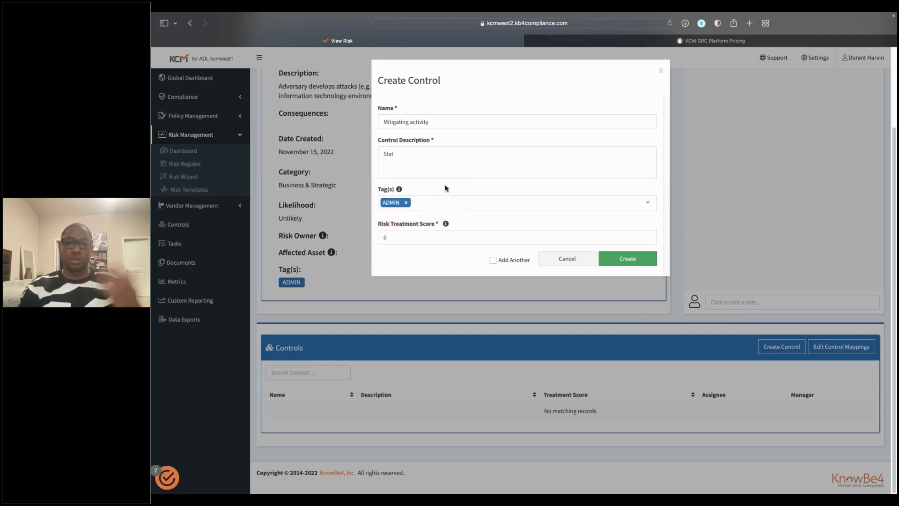
pyautogui.click(421, 237)
pyautogui.write('5')
pyautogui.press('Return')
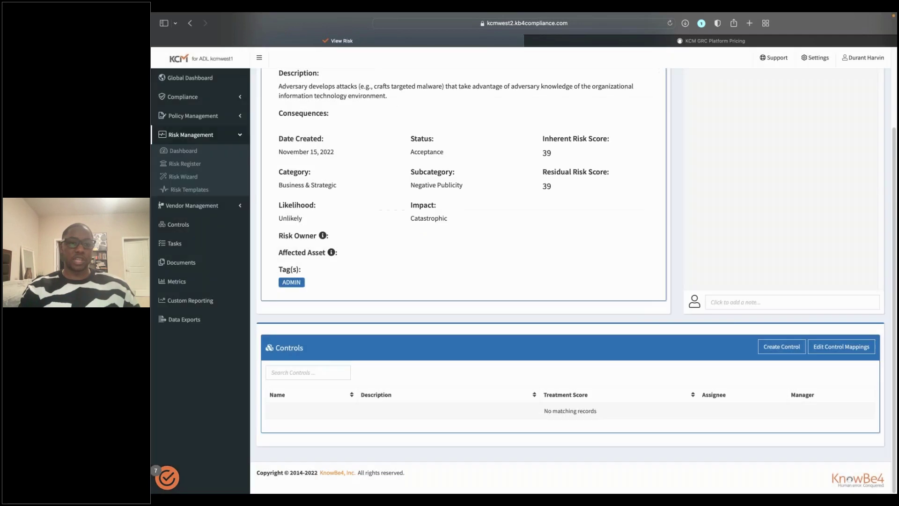
# Step: Create a control for the risk named "TEST" with the description "Test", the ADMIN tag and a risk treatment score of 10
pyautogui.click(781, 347)
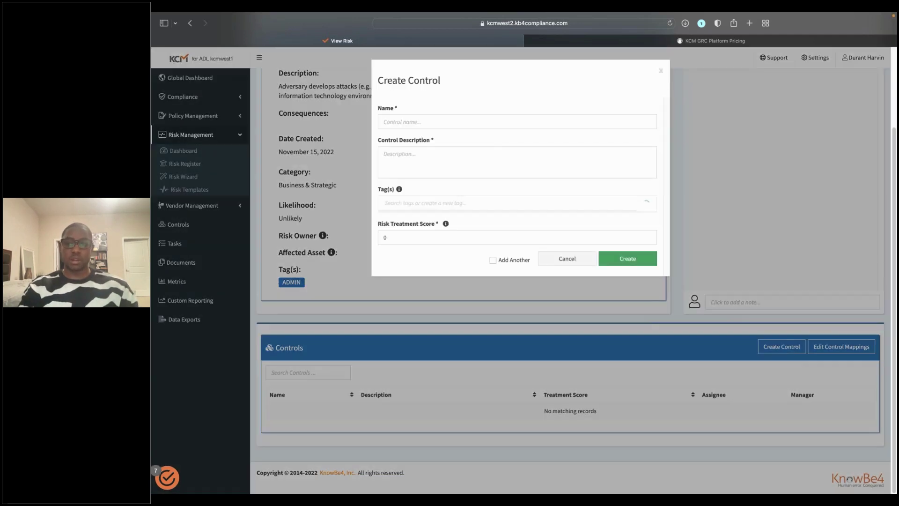
pyautogui.click(451, 122)
pyautogui.write('TEST')
pyautogui.press('Tab')
pyautogui.write('Test')
pyautogui.press('Tab')
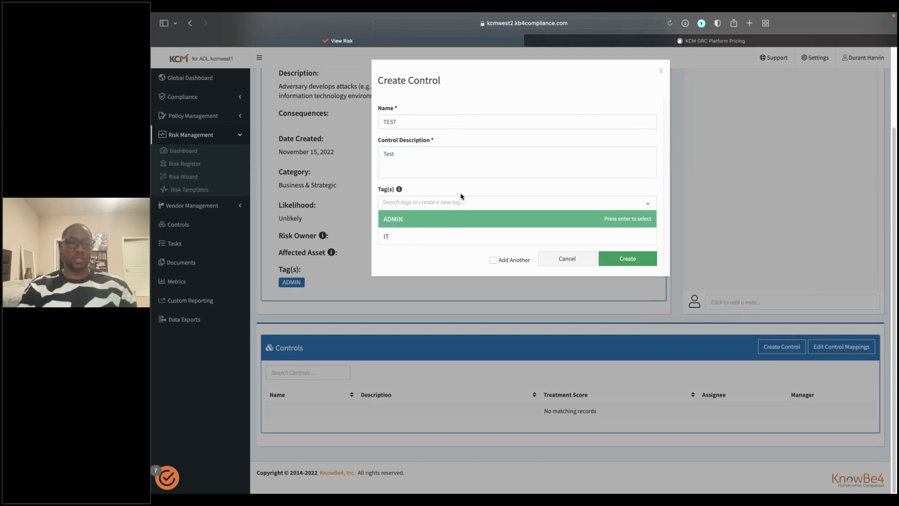
pyautogui.click(451, 219)
pyautogui.click(436, 233)
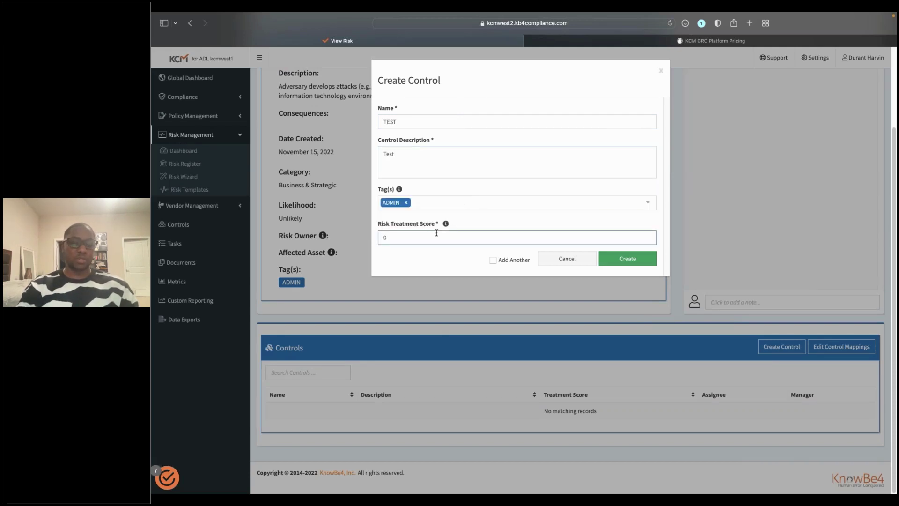
pyautogui.write('1')
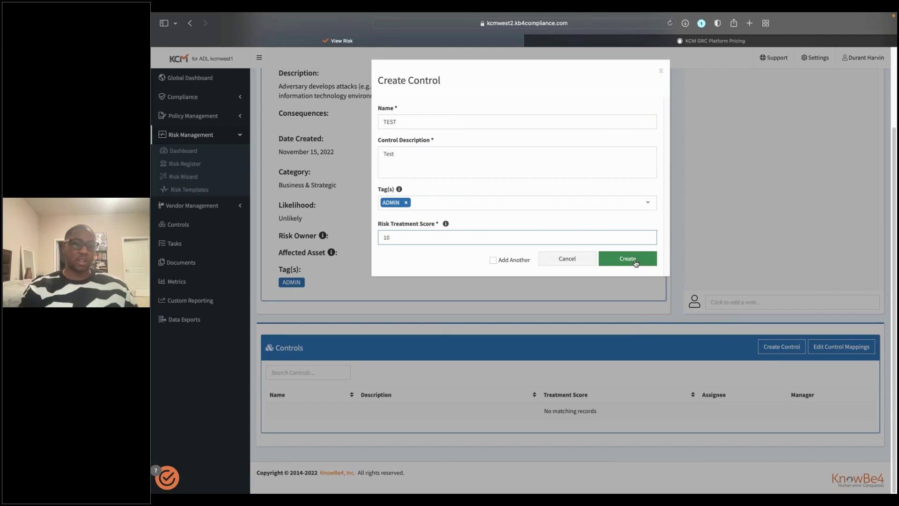
pyautogui.click(632, 260)
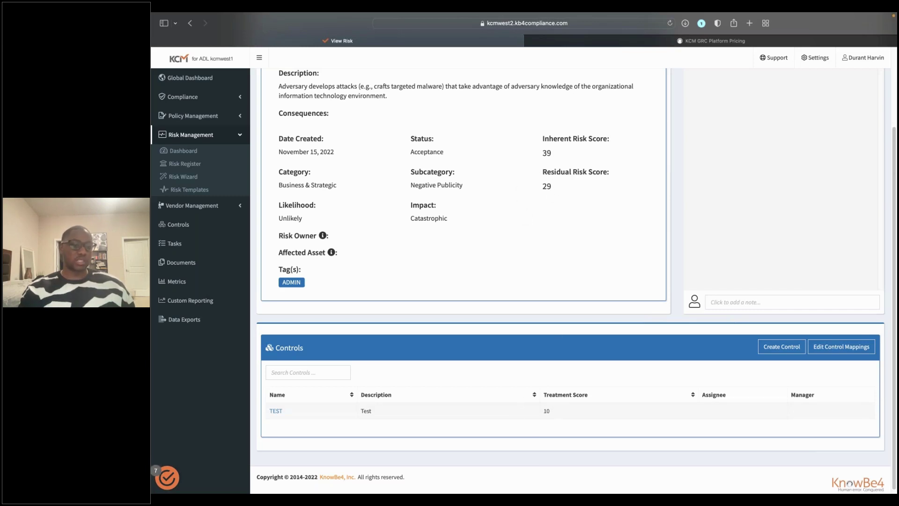
pyautogui.scroll(2, 582, 159)
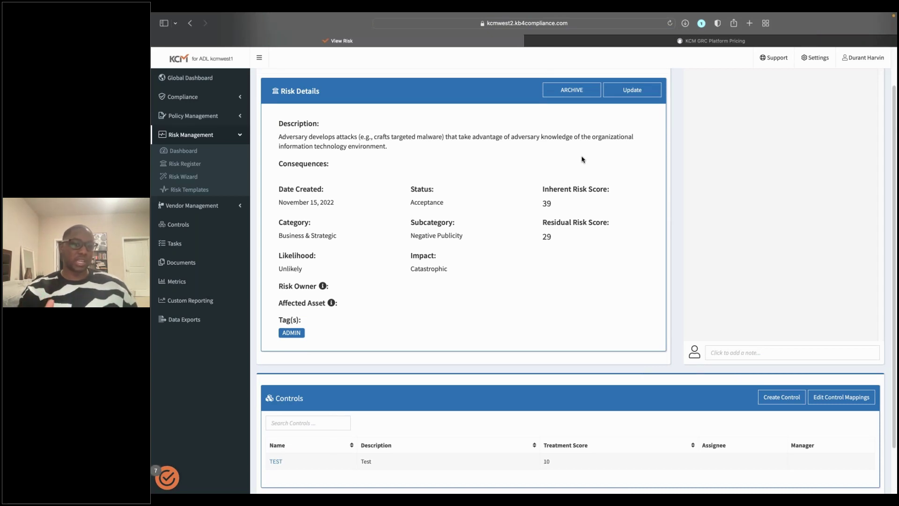
# Step: Open the Risk Dashboard and look over the top risks, the riskiest tags and the risk heat maps
pyautogui.click(176, 153)
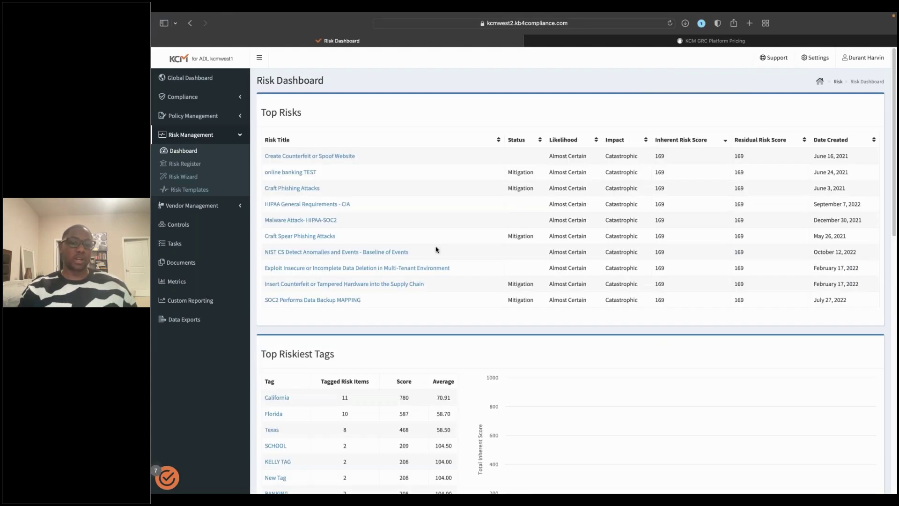
pyautogui.scroll(-2, 451, 309)
pyautogui.scroll(-3, 451, 309)
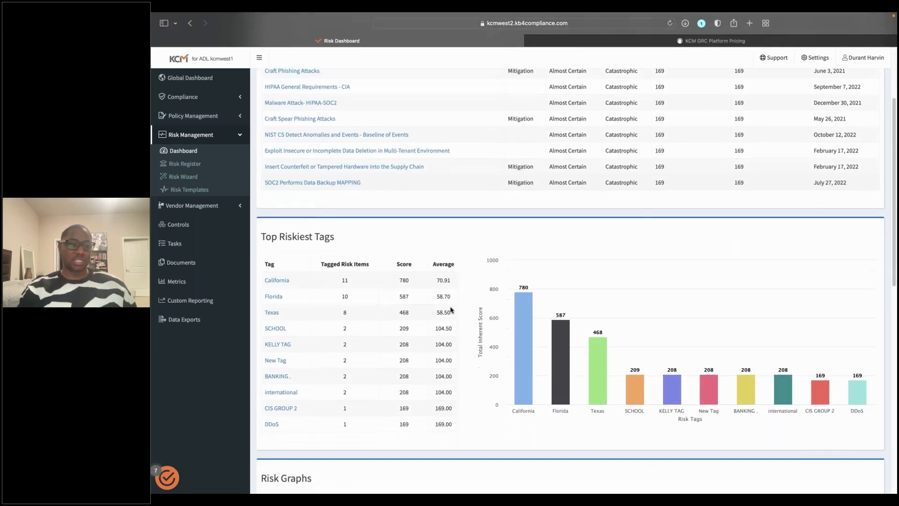
pyautogui.scroll(-3, 451, 309)
pyautogui.scroll(-3, 450, 307)
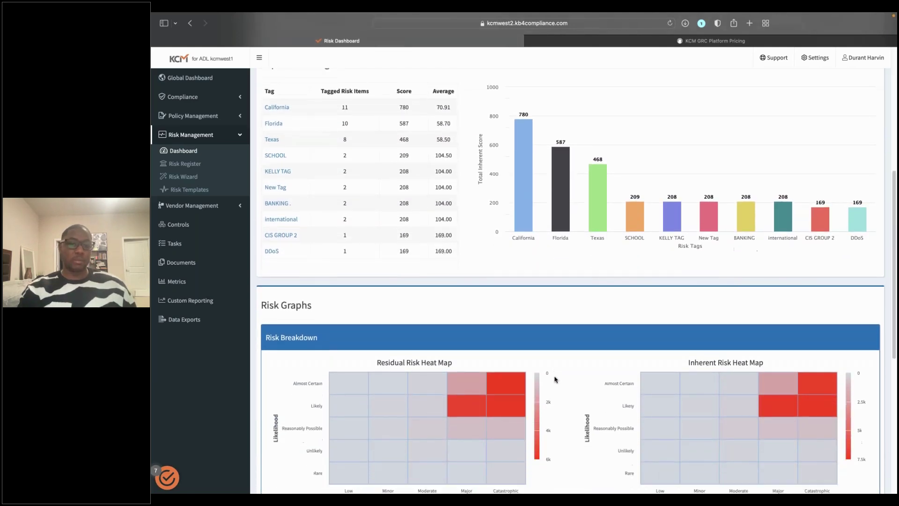
# Step: Look over the residual and inherent risk heat maps and the risk category charts on the Risk Dashboard
pyautogui.scroll(-2, 555, 379)
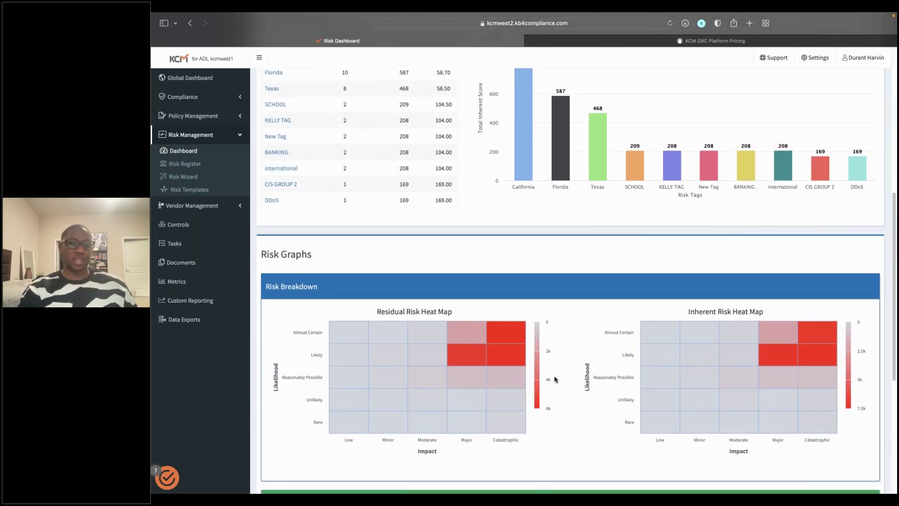
pyautogui.scroll(-5, 555, 379)
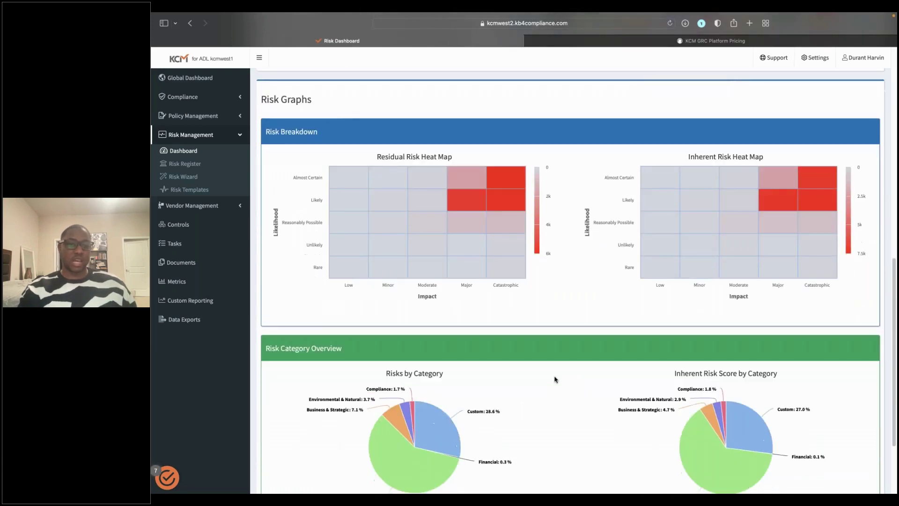
pyautogui.scroll(-3, 554, 379)
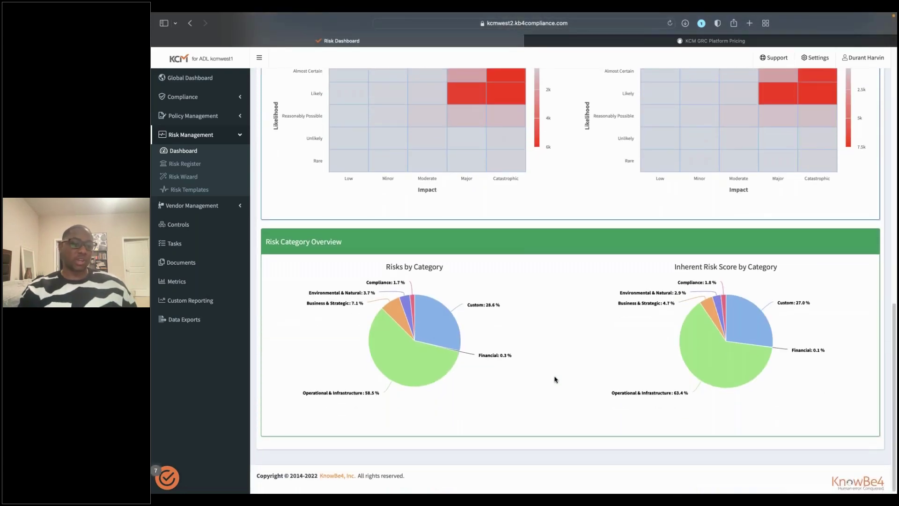
pyautogui.scroll(6, 554, 379)
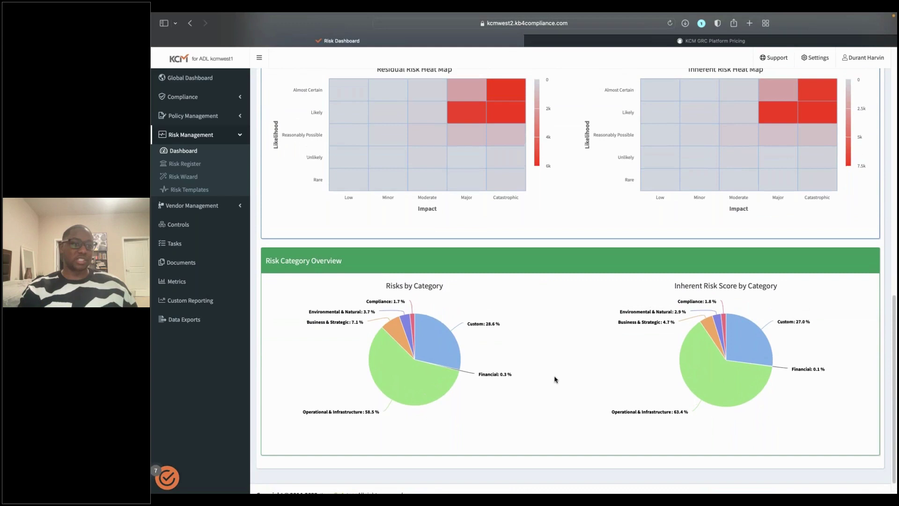
pyautogui.scroll(11, 554, 379)
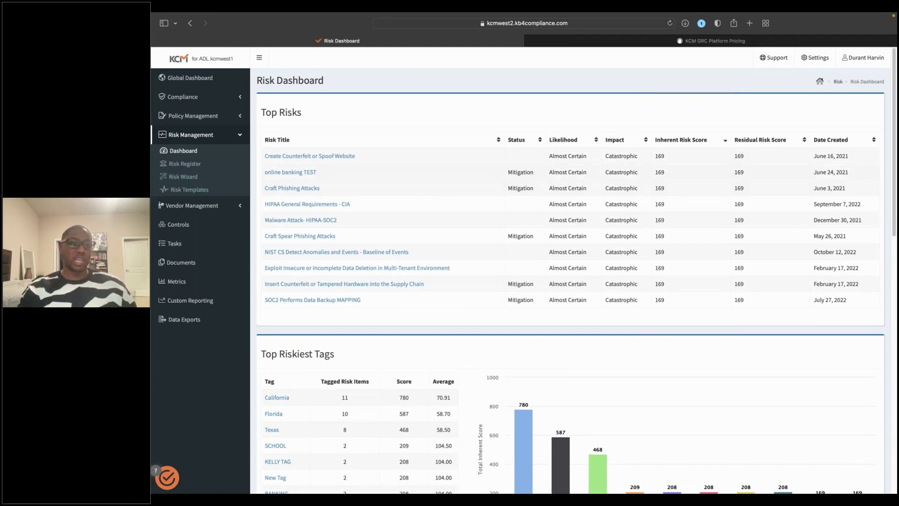
# Step: Open the list of vendor questionnaires under Vendor Management
pyautogui.click(240, 137)
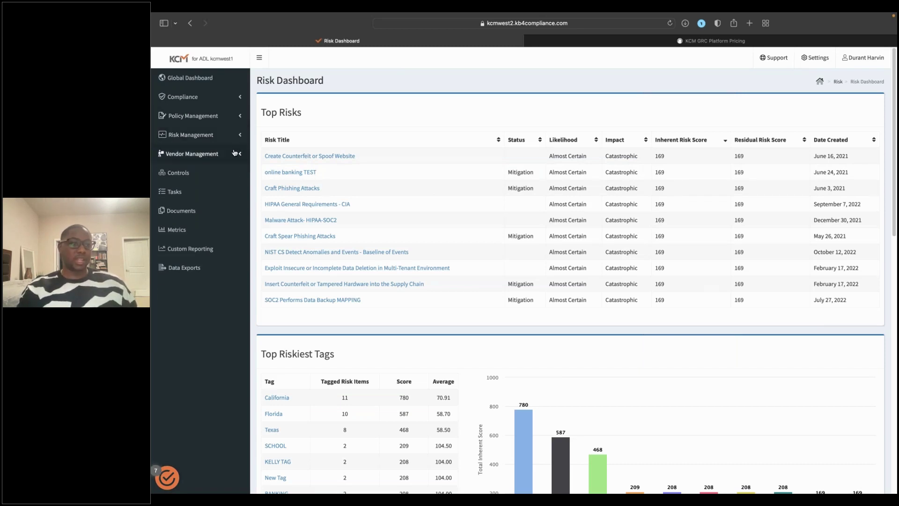
pyautogui.click(234, 152)
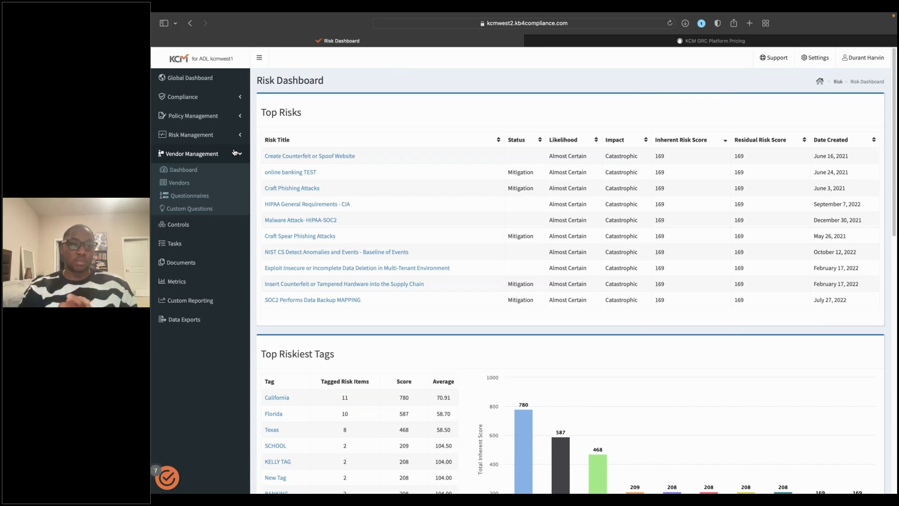
pyautogui.click(188, 195)
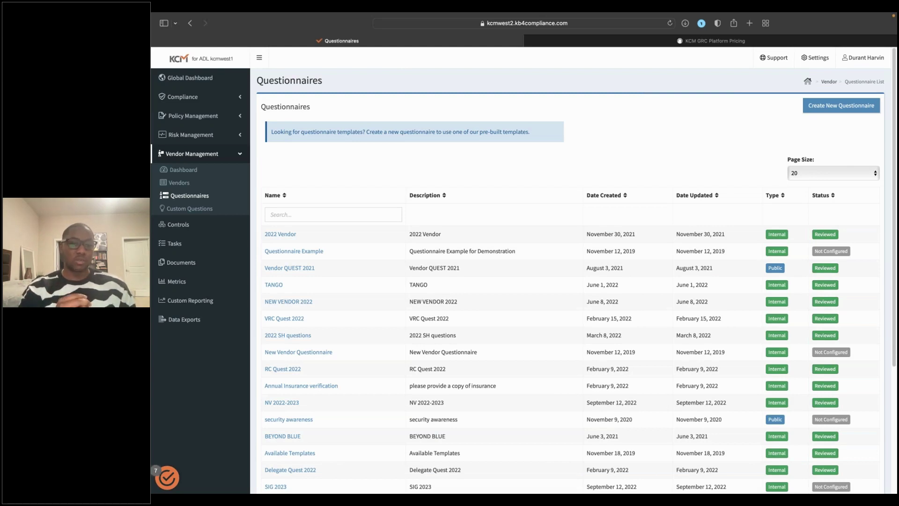
# Step: Create a Public questionnaire named "Critical Vendor Questionnaire" with the description "TEST"
pyautogui.click(820, 107)
pyautogui.click(339, 131)
pyautogui.write('Critical')
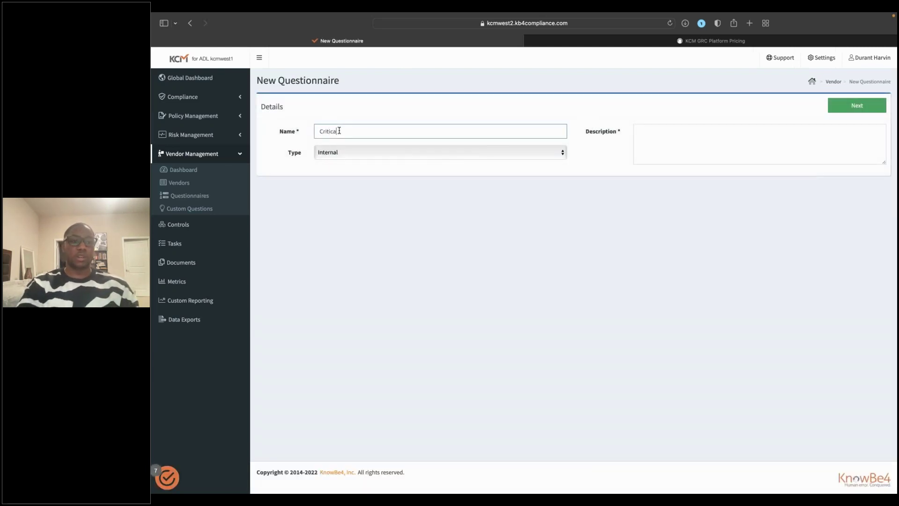
pyautogui.write(' Vendor ')
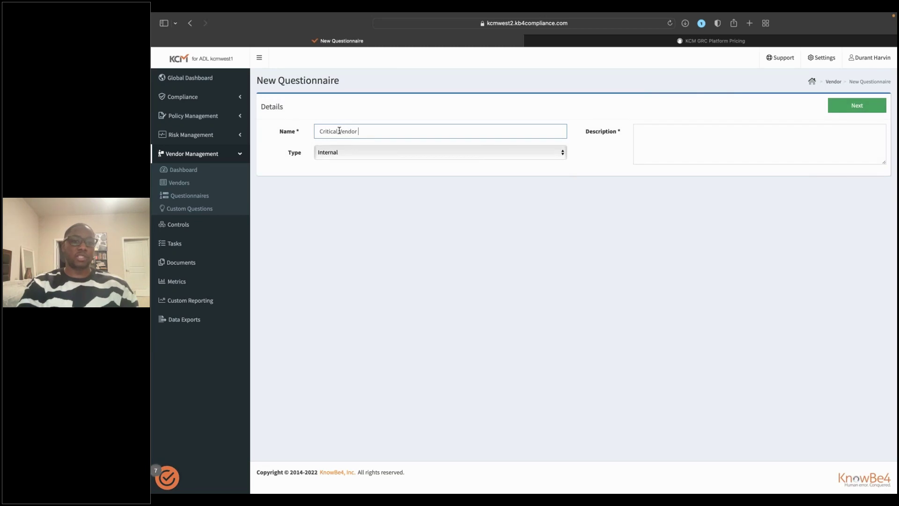
pyautogui.write('Questionnaire')
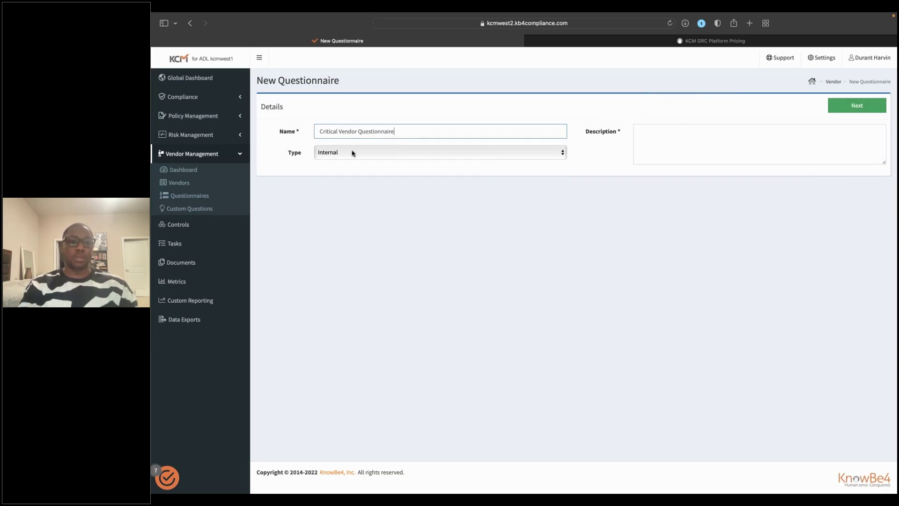
pyautogui.click(355, 153)
pyautogui.click(355, 143)
pyautogui.click(644, 134)
pyautogui.write('TEST')
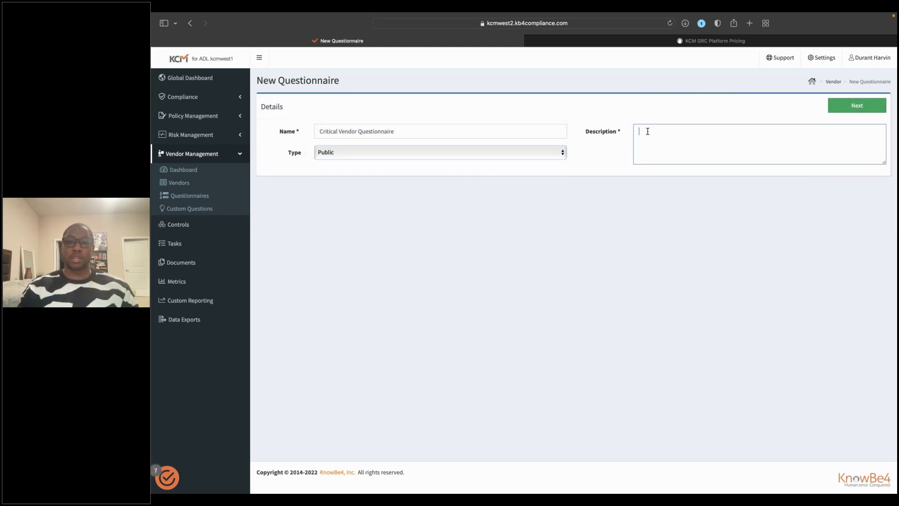
pyautogui.click(857, 105)
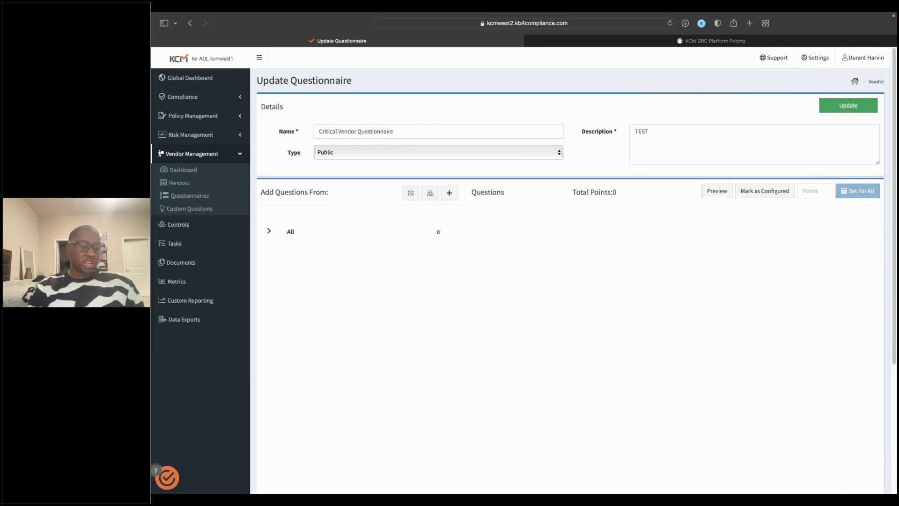
# Step: View the options for importing questions and creating a custom question, closing both without adding anything
pyautogui.click(430, 193)
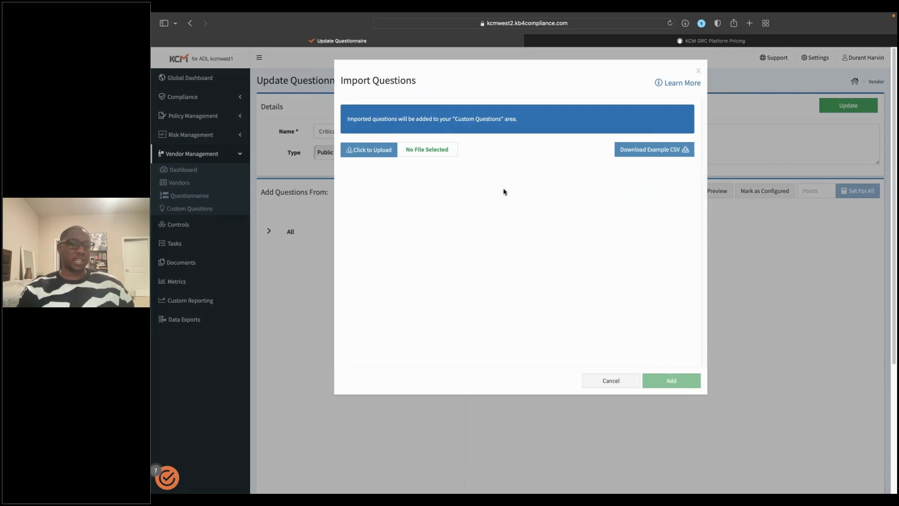
pyautogui.click(607, 381)
pyautogui.click(447, 194)
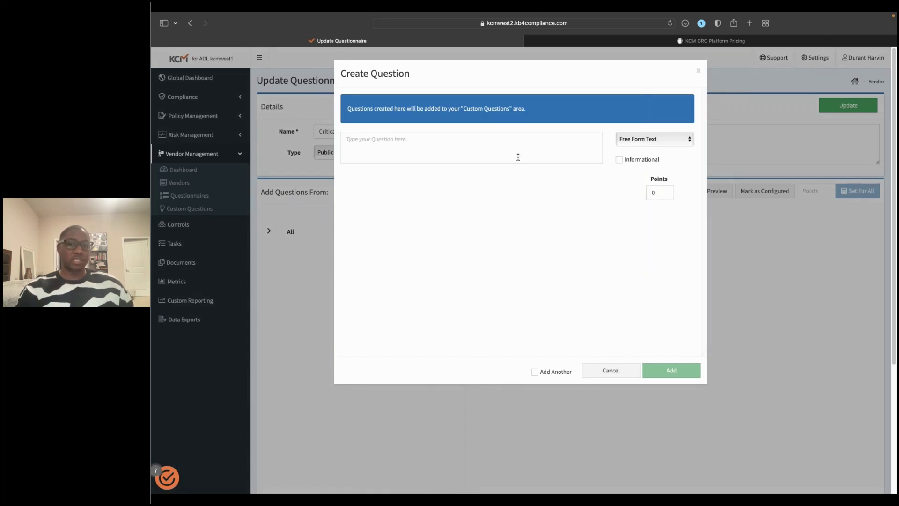
pyautogui.click(594, 370)
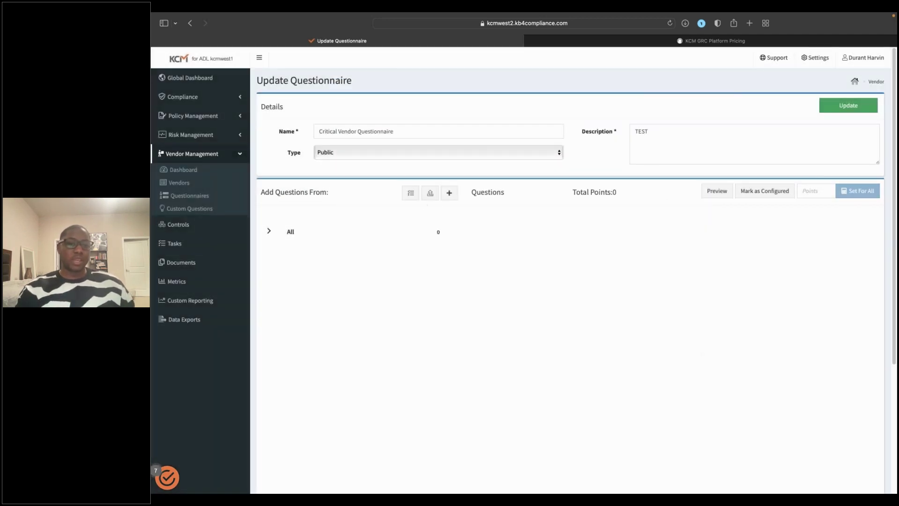
# Step: Add all listed Asset Management questions from the 2020 SIG Full template to the questionnaire
pyautogui.click(410, 192)
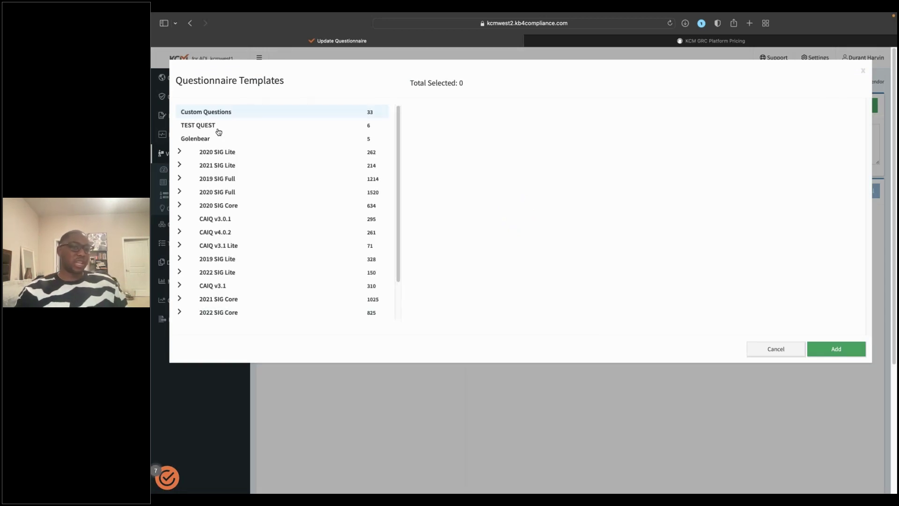
pyautogui.scroll(-2, 241, 198)
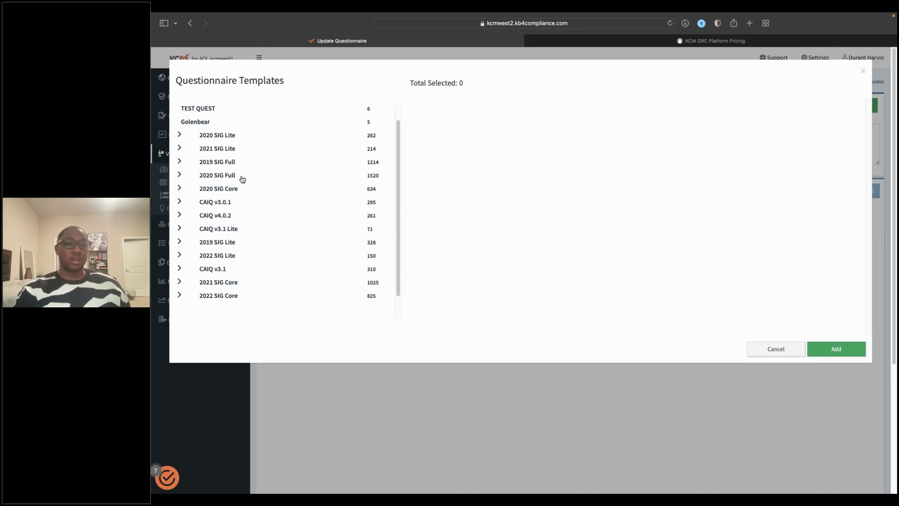
pyautogui.click(179, 177)
pyautogui.scroll(-3, 234, 196)
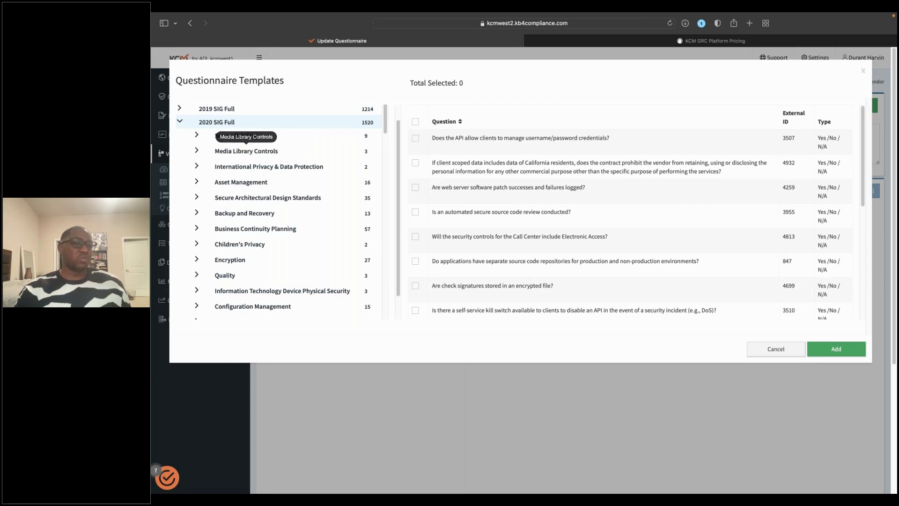
pyautogui.scroll(-4, 255, 215)
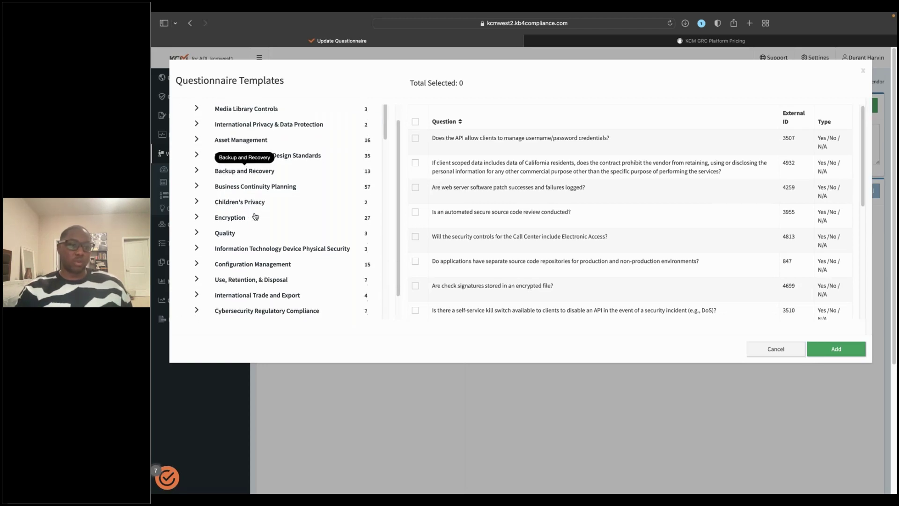
pyautogui.scroll(4, 255, 216)
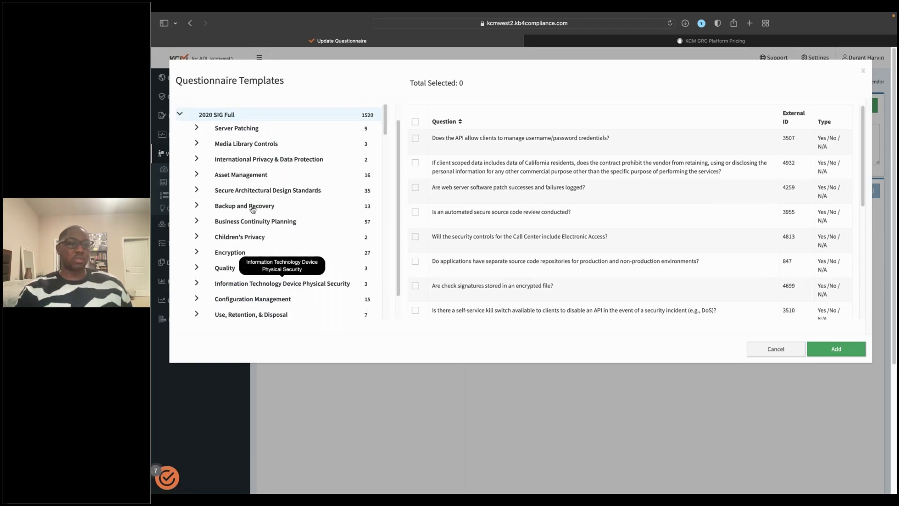
pyautogui.click(241, 175)
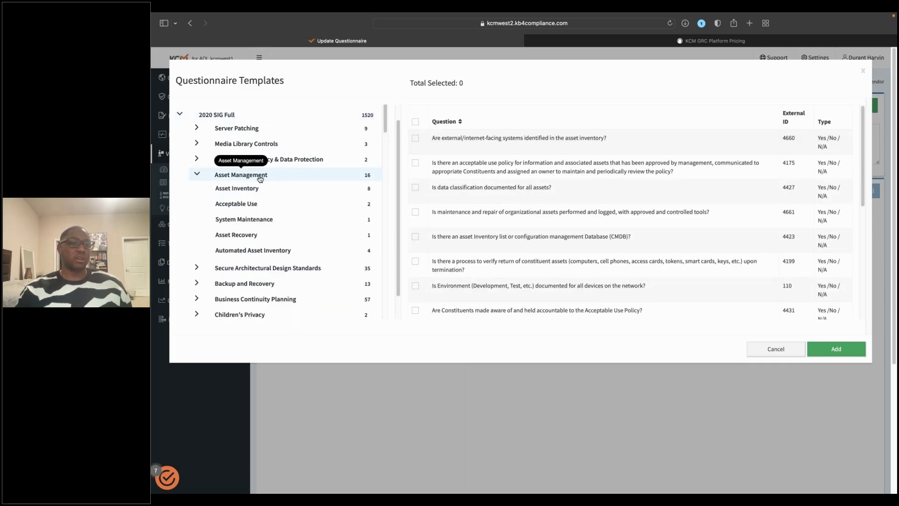
pyautogui.click(415, 121)
pyautogui.scroll(-5, 812, 317)
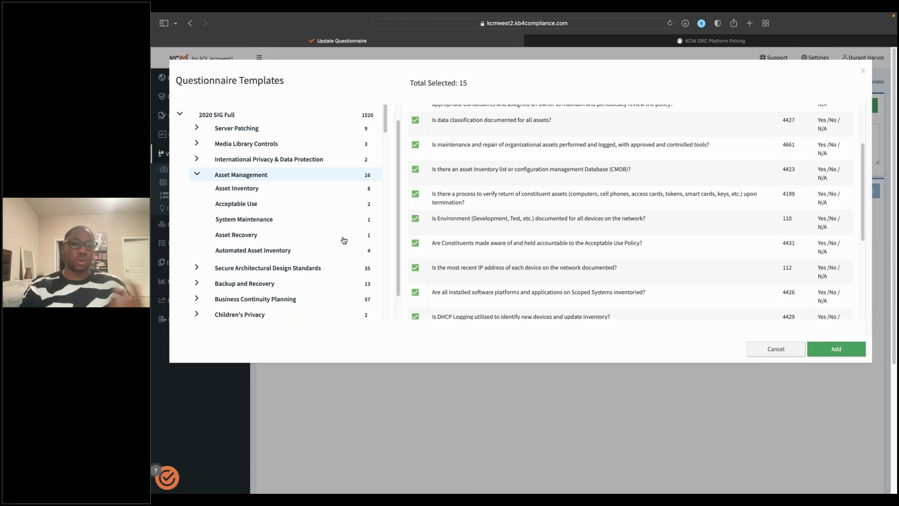
pyautogui.click(827, 356)
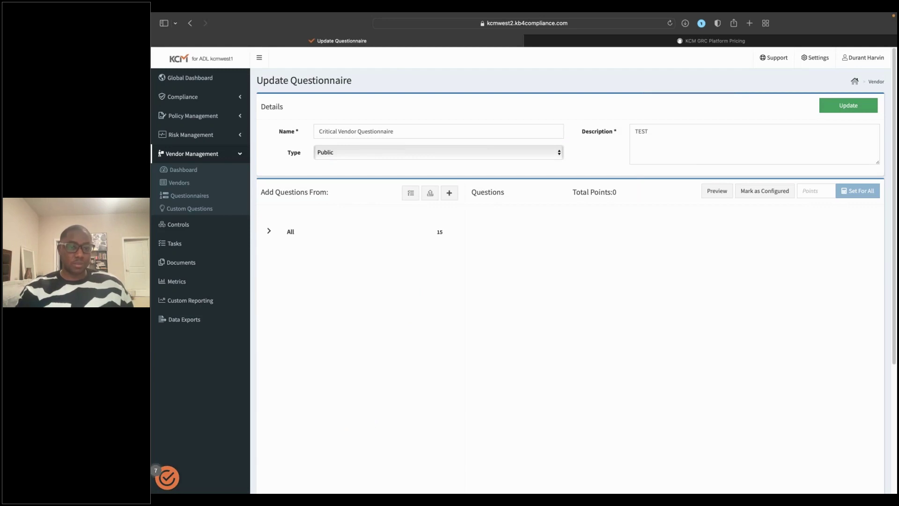
# Step: Display all the added questions and assign 10 points to every one of them
pyautogui.click(312, 234)
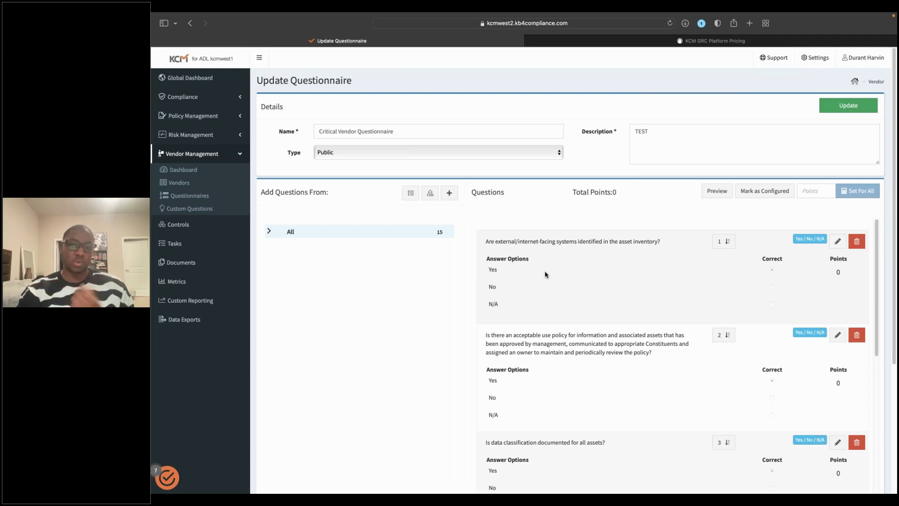
pyautogui.click(815, 191)
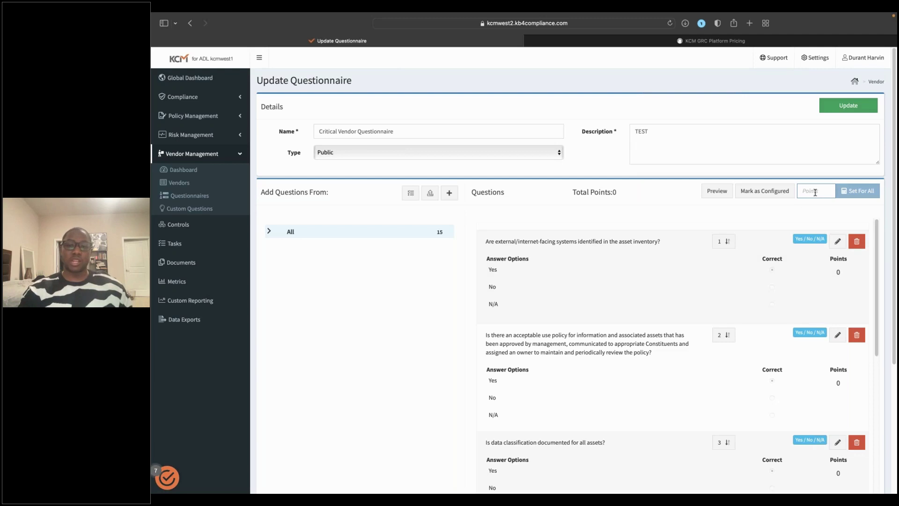
pyautogui.scroll(-1, 808, 270)
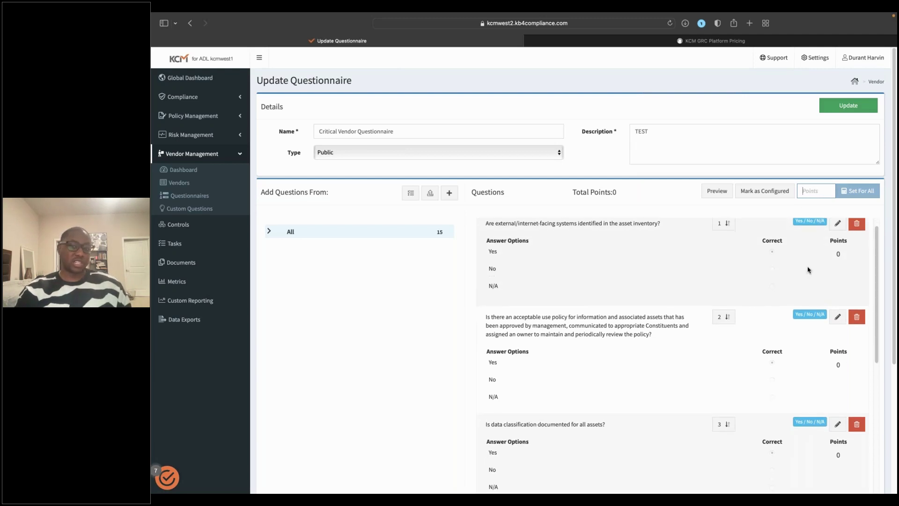
pyautogui.scroll(1, 833, 272)
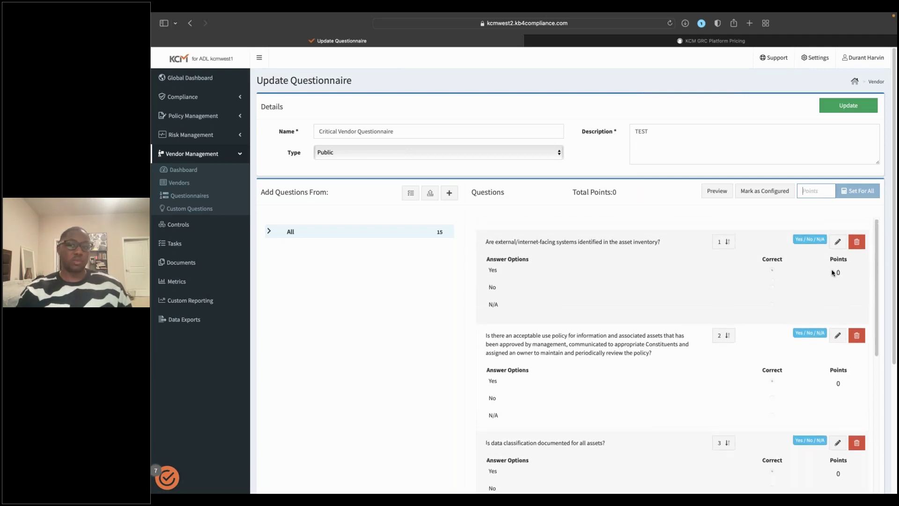
pyautogui.write('10')
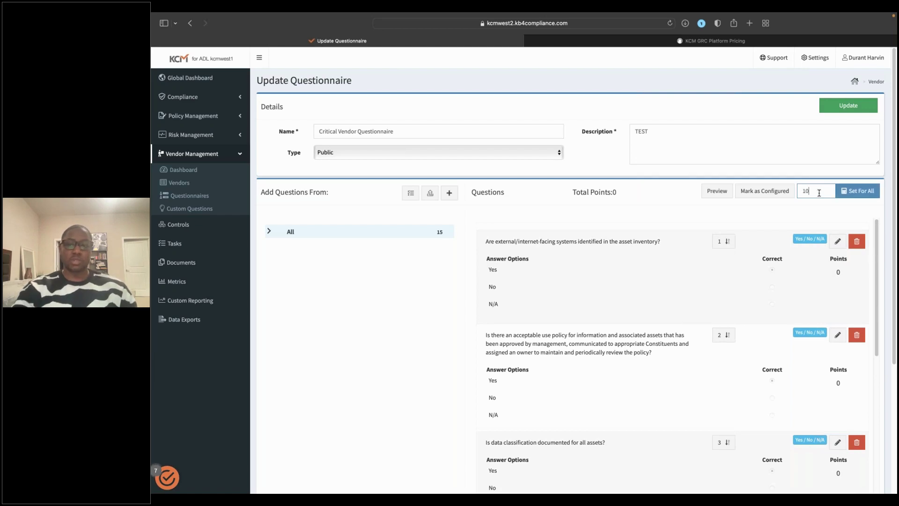
pyautogui.click(853, 192)
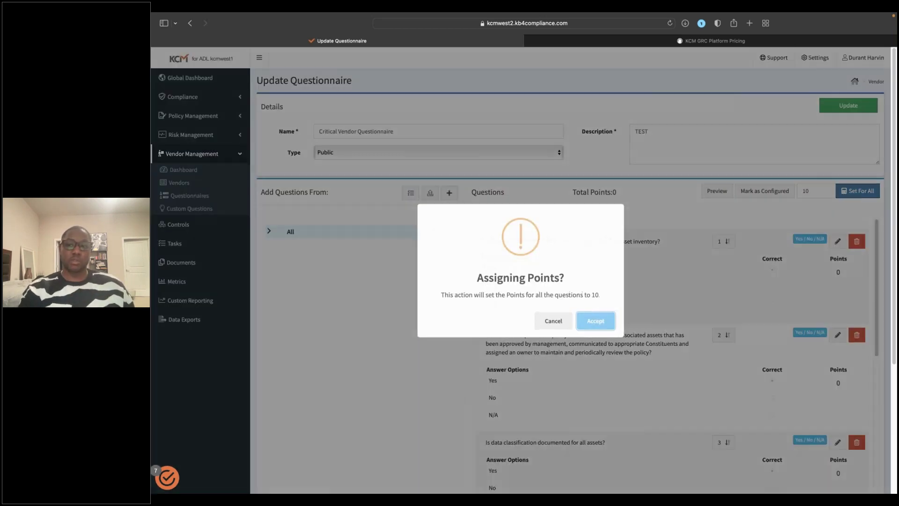
pyautogui.click(595, 320)
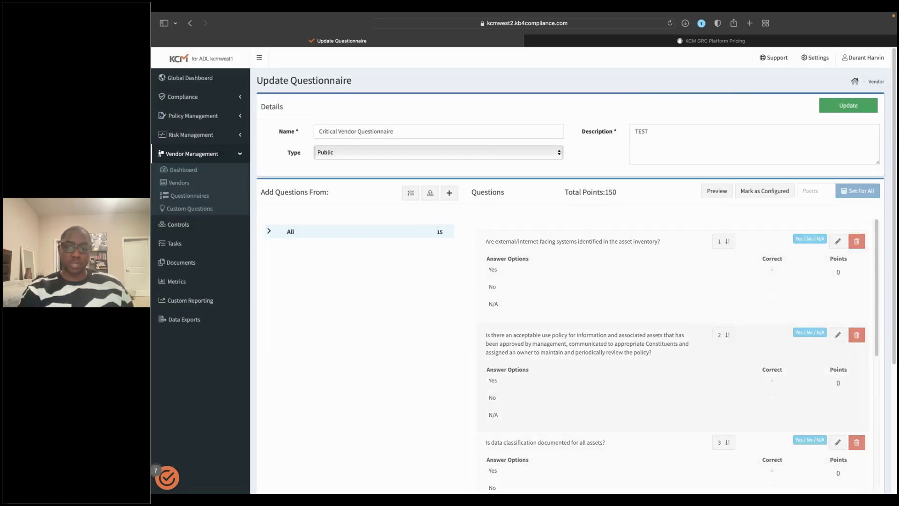
pyautogui.scroll(-1, 598, 282)
pyautogui.scroll(1, 598, 283)
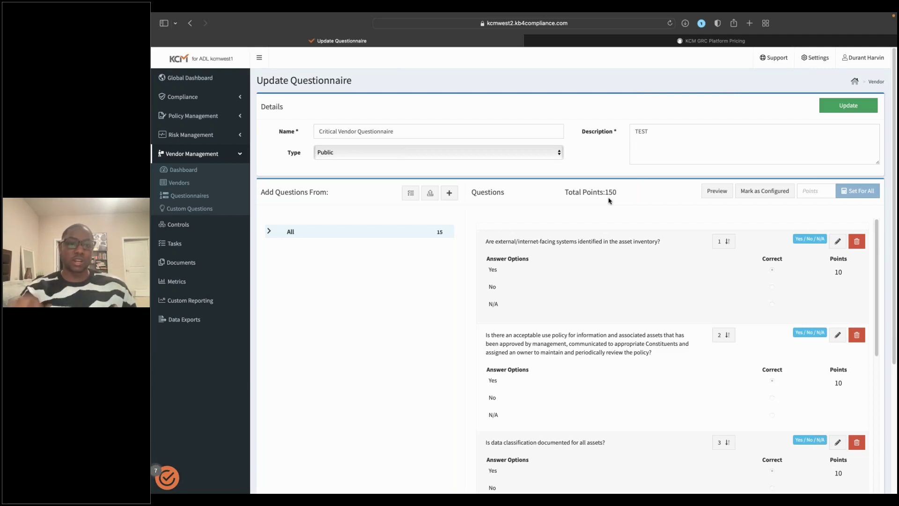
# Step: Open the vendor "Alienvault Primary DEMO" from the vendor list and view its organization details and vendor score
pyautogui.click(177, 184)
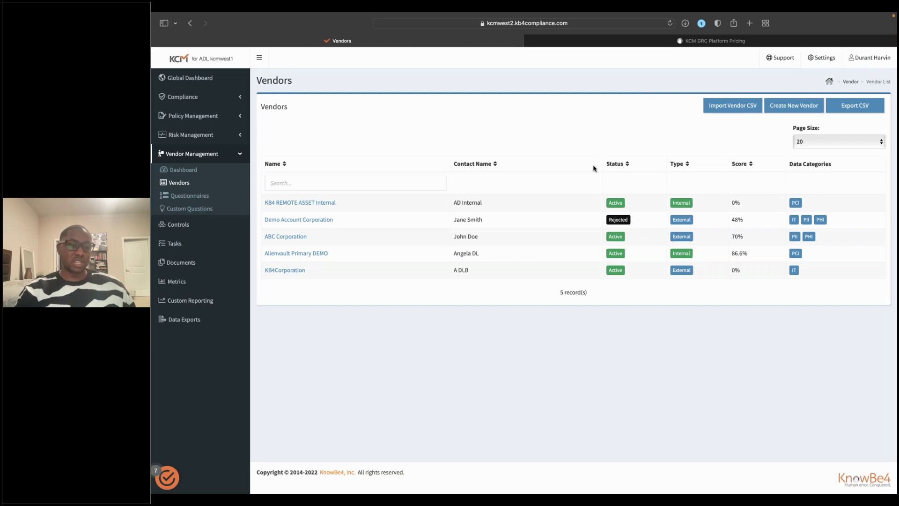
pyautogui.click(321, 257)
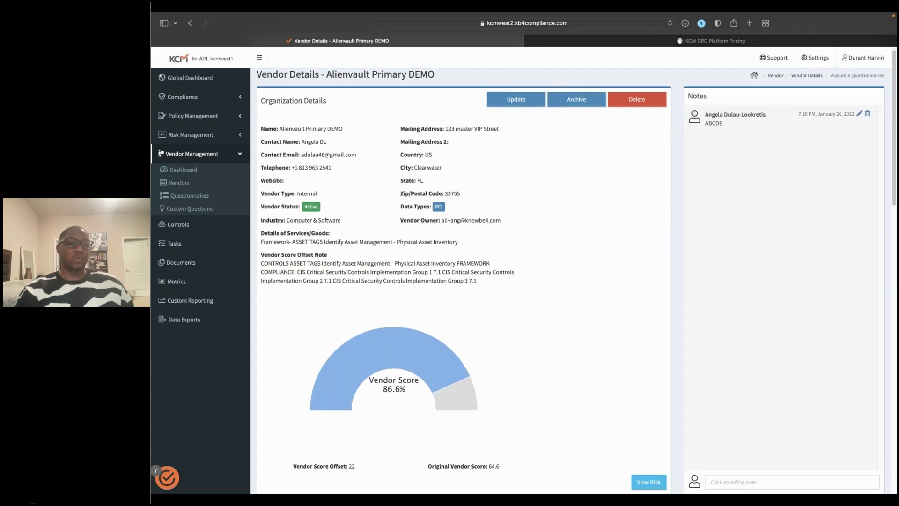
pyautogui.scroll(-1, 463, 281)
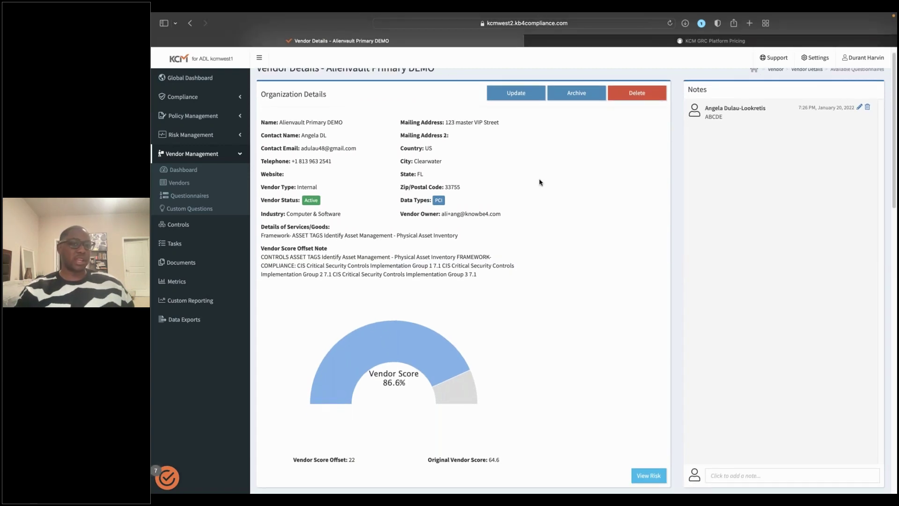
# Step: Review the vendor's organization details, score offset note and vendor score, continuing down to its available questionnaires
pyautogui.scroll(1, 540, 182)
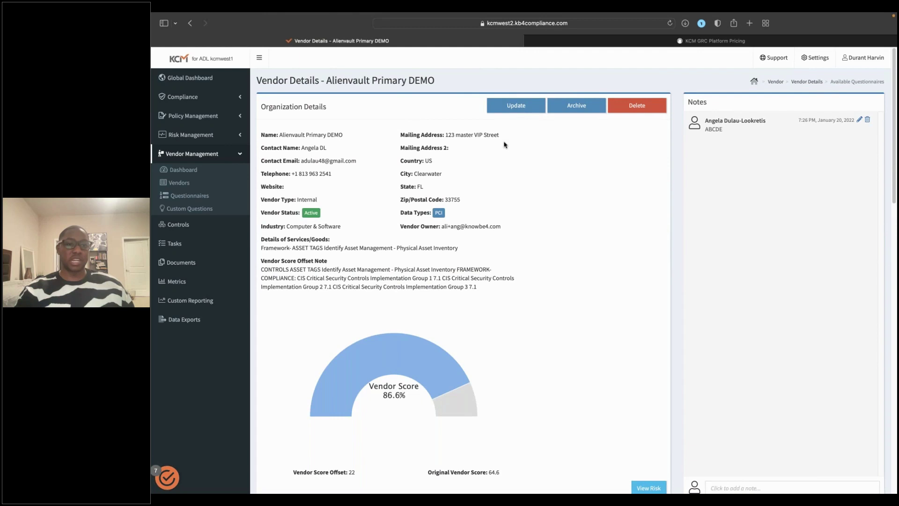
pyautogui.scroll(-3, 504, 145)
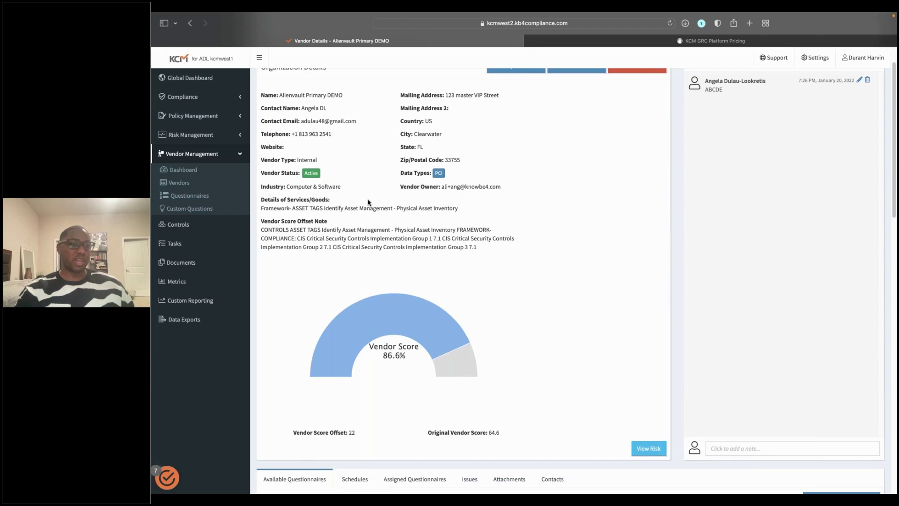
pyautogui.scroll(-1, 283, 173)
pyautogui.scroll(-1, 299, 209)
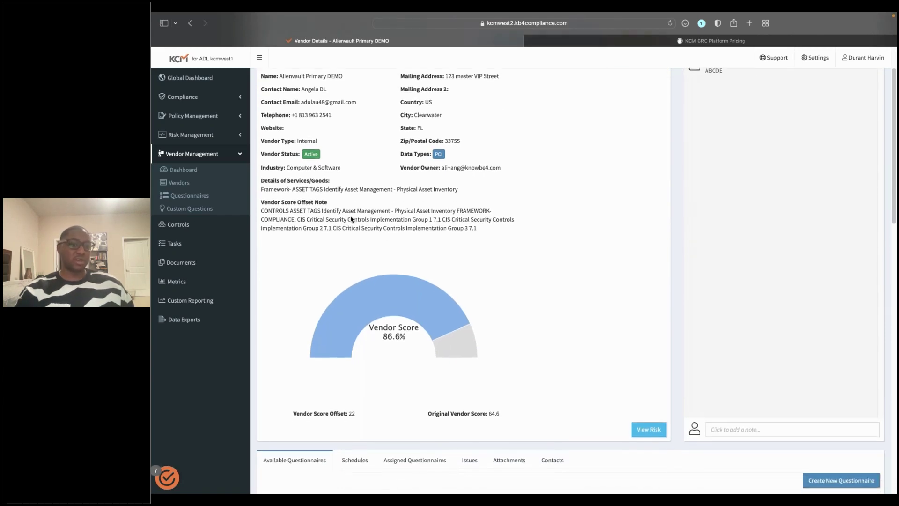
pyautogui.scroll(-2, 340, 208)
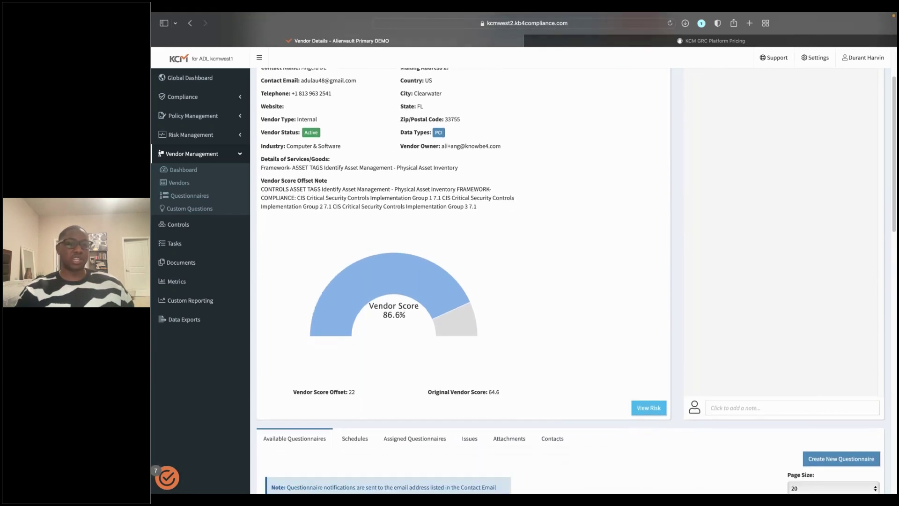
pyautogui.scroll(-2, 570, 281)
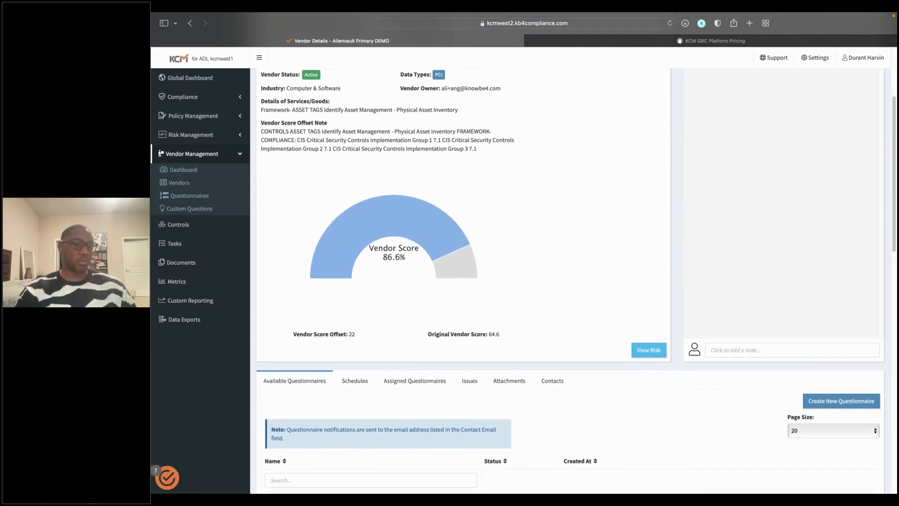
pyautogui.scroll(-5, 570, 281)
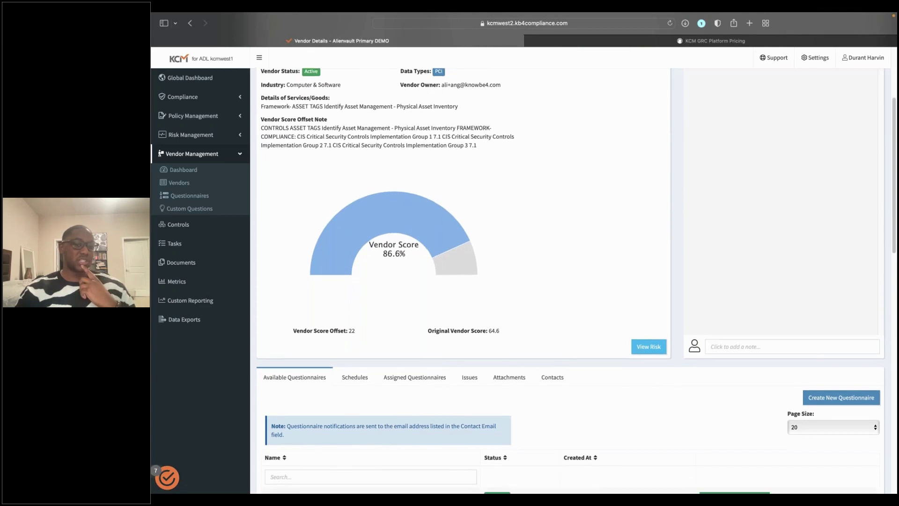
pyautogui.scroll(-2, 570, 281)
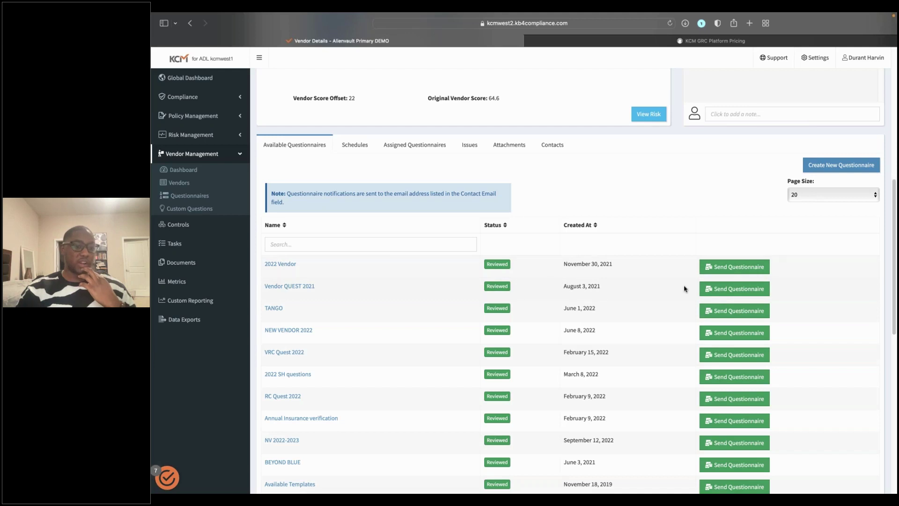
# Step: Preview scheduling the 2022 Vendor questionnaire with an Annually frequency, cancelling without scheduling it
pyautogui.click(717, 268)
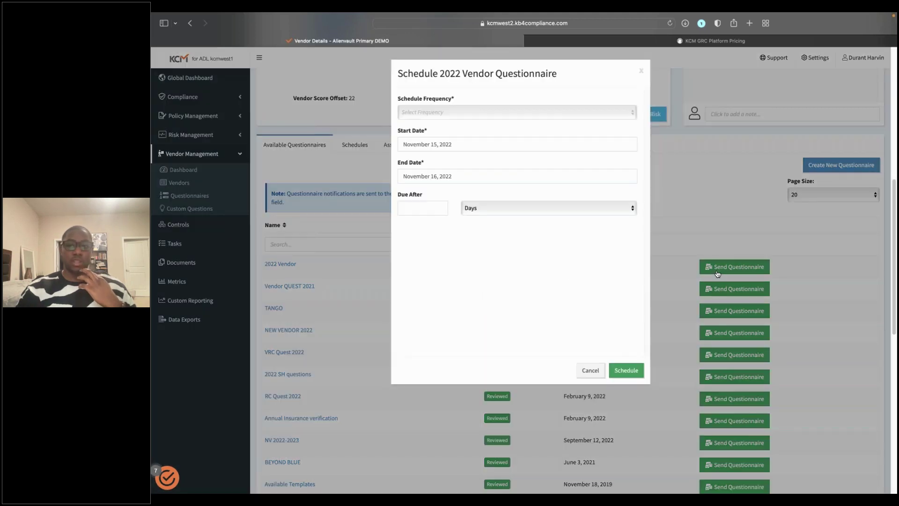
pyautogui.click(484, 114)
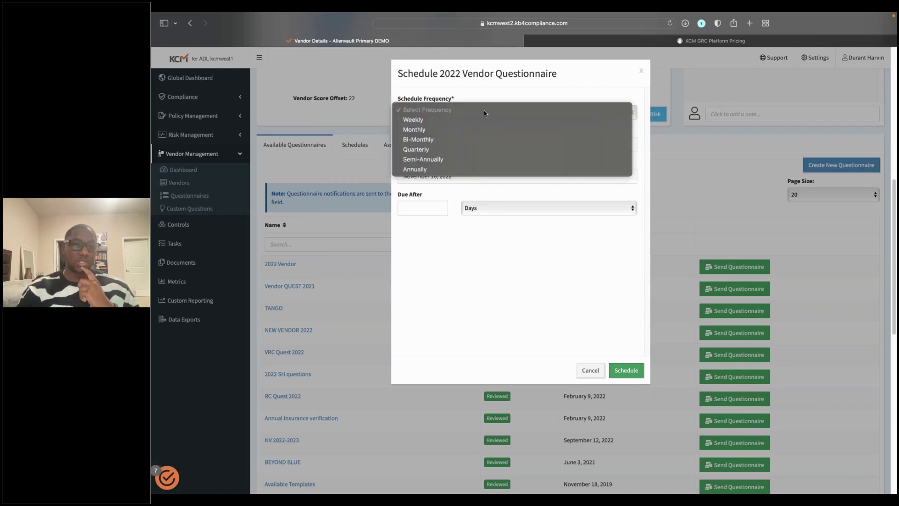
pyautogui.click(457, 168)
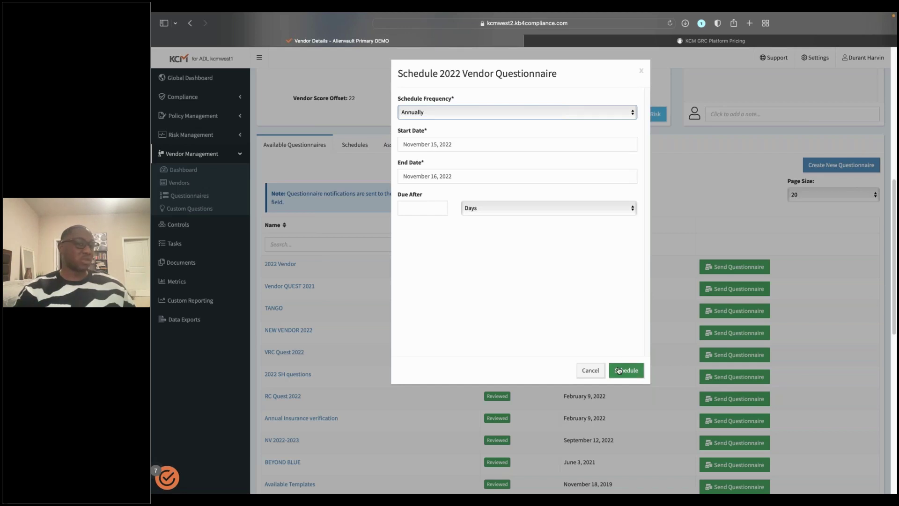
pyautogui.click(593, 371)
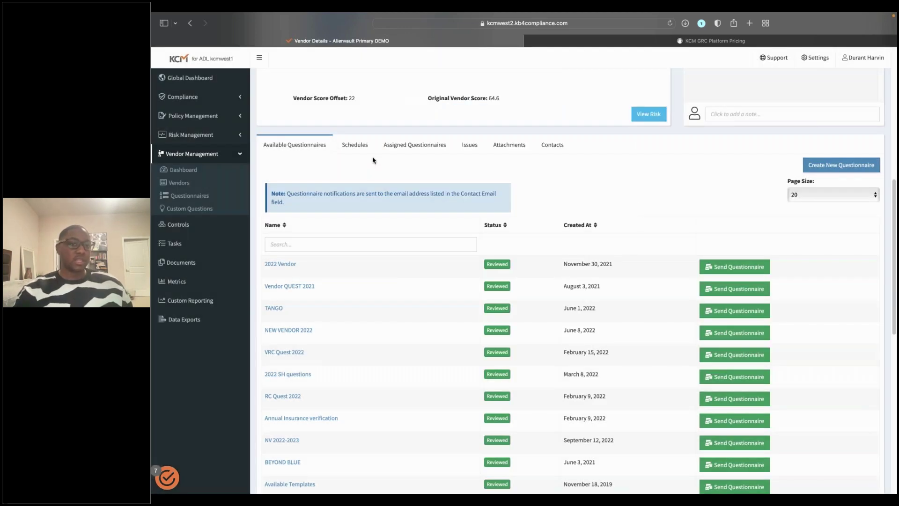
# Step: Open the ACT questionnaire from the vendor's assigned questionnaires and review its answers and scores
pyautogui.click(406, 146)
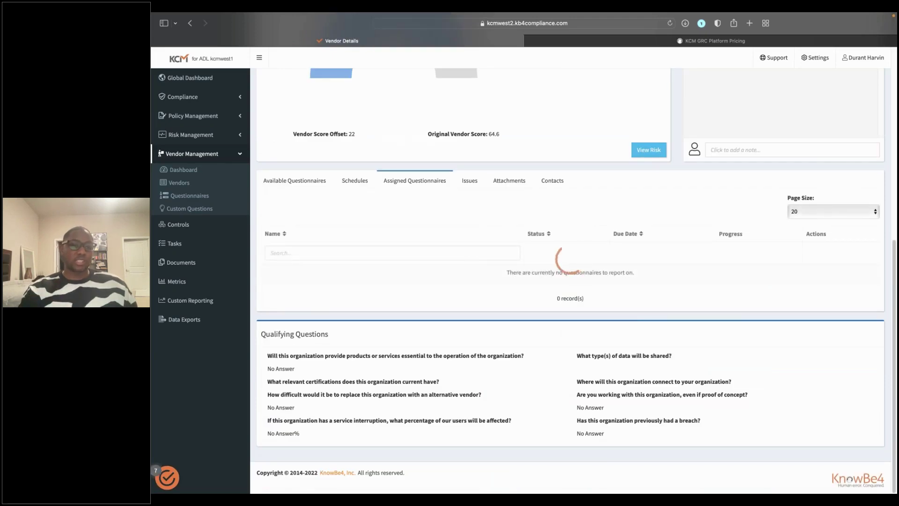
pyautogui.scroll(-2, 388, 259)
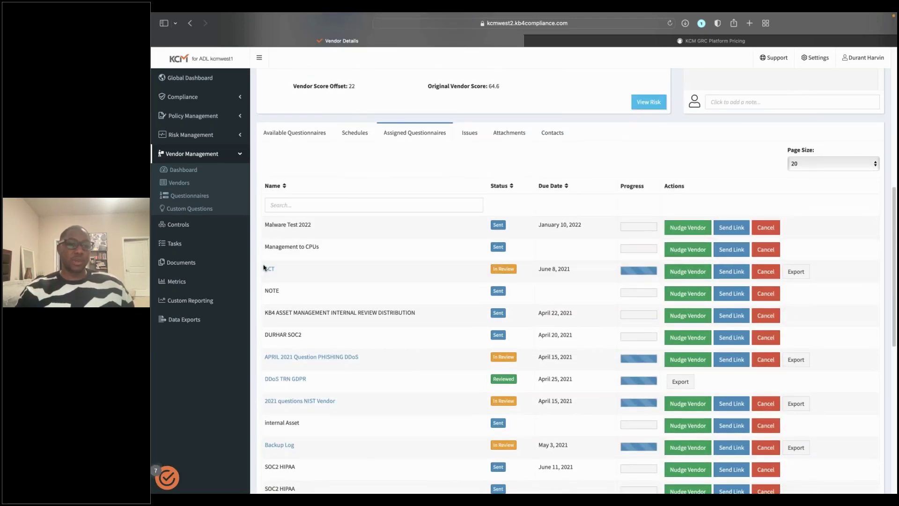
pyautogui.click(269, 271)
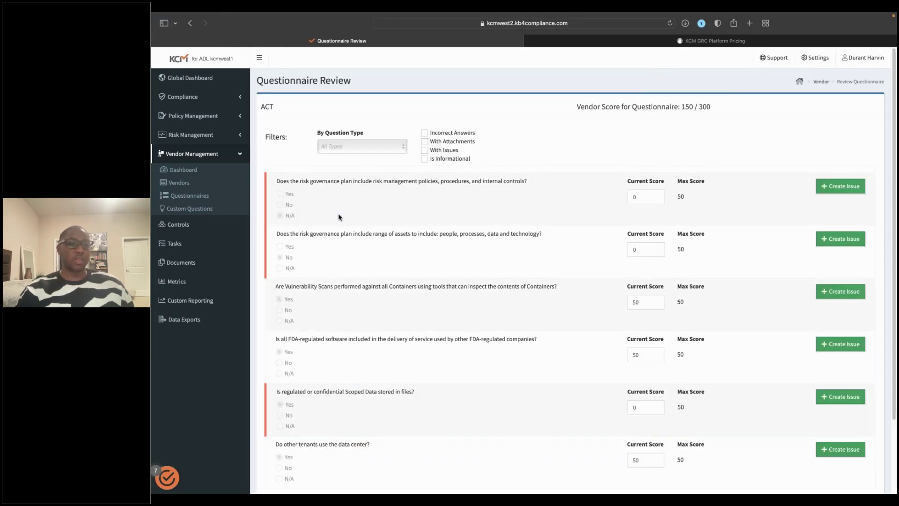
pyautogui.scroll(-1, 339, 217)
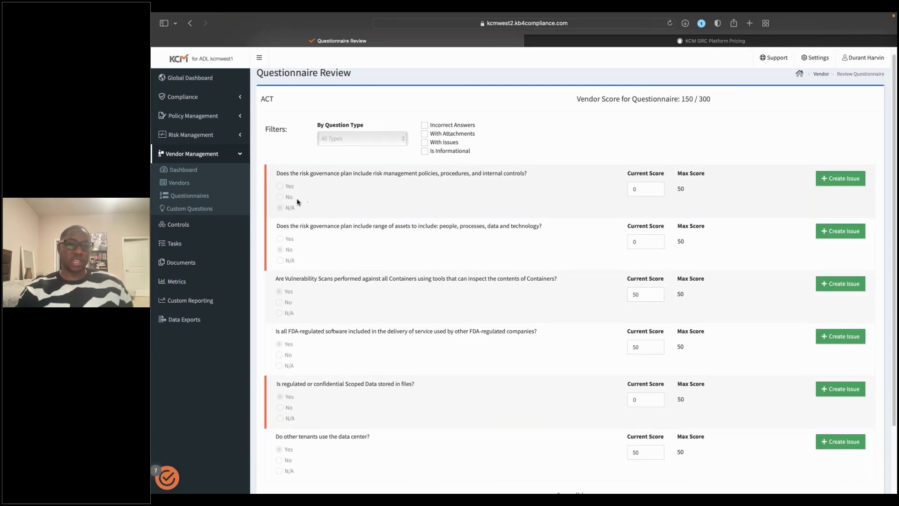
pyautogui.scroll(-3, 303, 213)
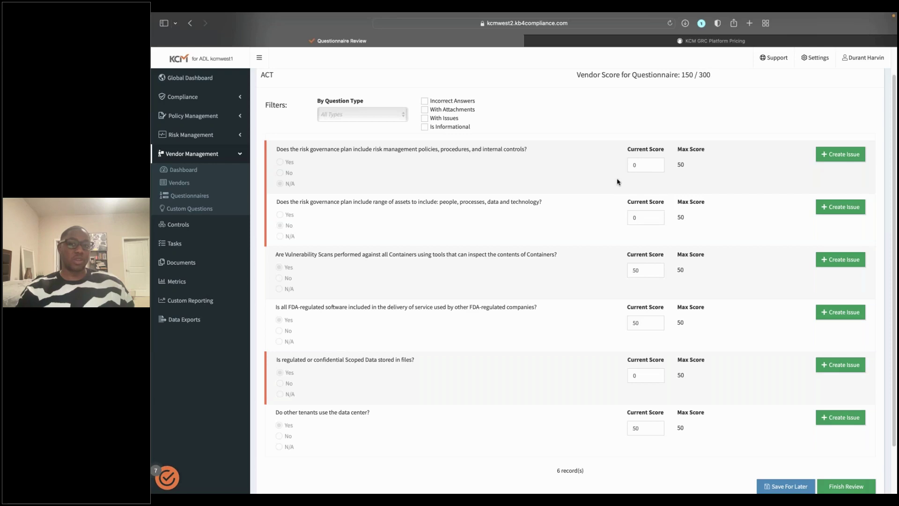
# Step: Try a current score of 10 for the first risk governance plan question, clearing the entry again
pyautogui.scroll(-1, 639, 166)
pyautogui.doubleClick(639, 160)
pyautogui.write('10')
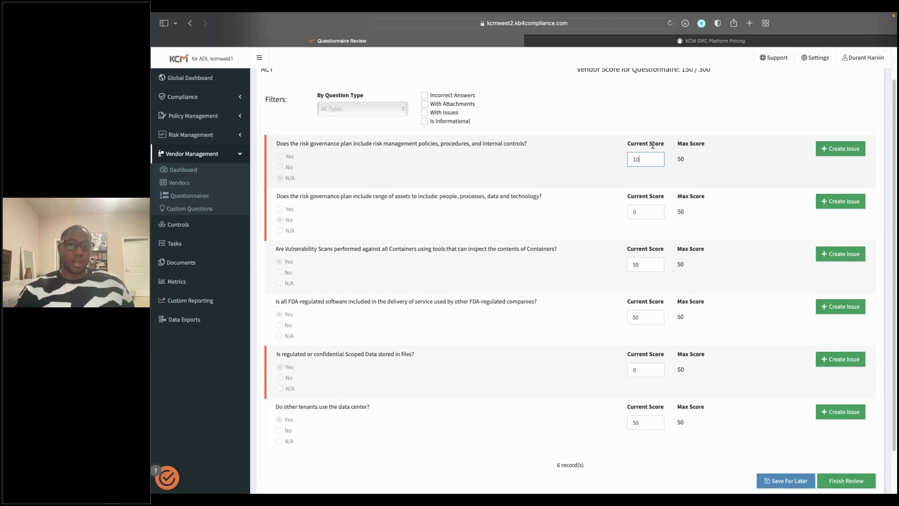
pyautogui.press('BackSpace')
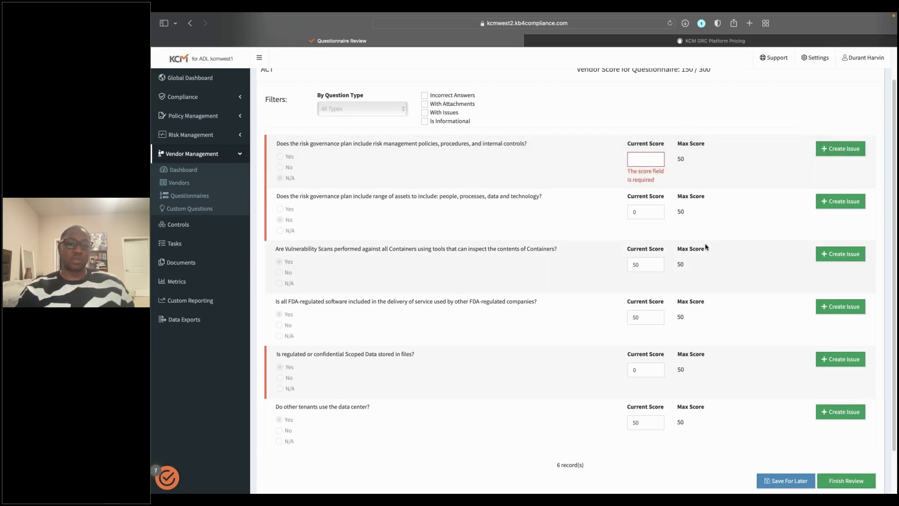
pyautogui.scroll(1, 704, 244)
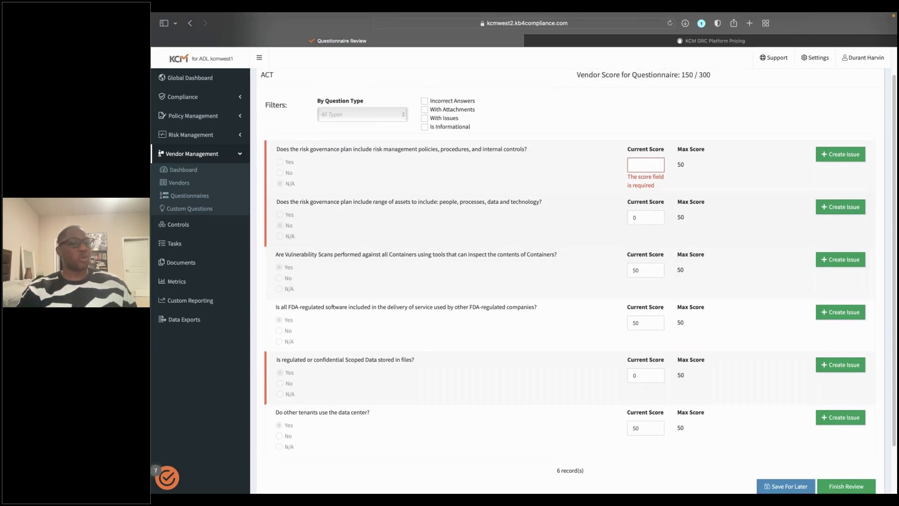
# Step: Create a High priority issue on the first risk governance plan question with the description "I need more information"
pyautogui.click(836, 157)
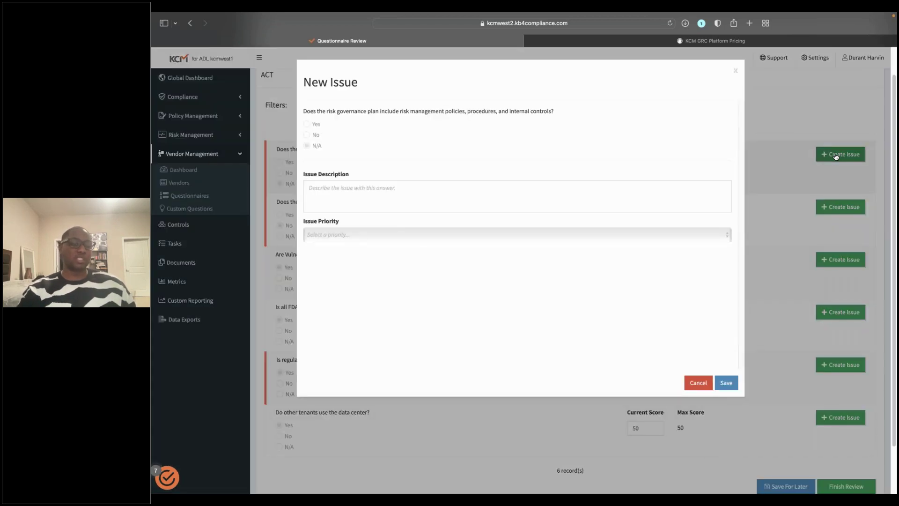
pyautogui.click(382, 196)
pyautogui.write('I need more information')
pyautogui.click(352, 237)
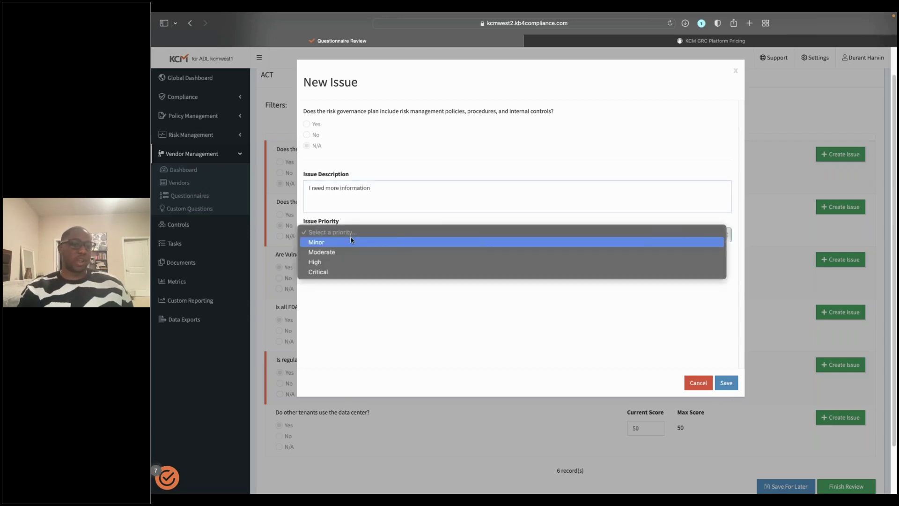
pyautogui.click(346, 264)
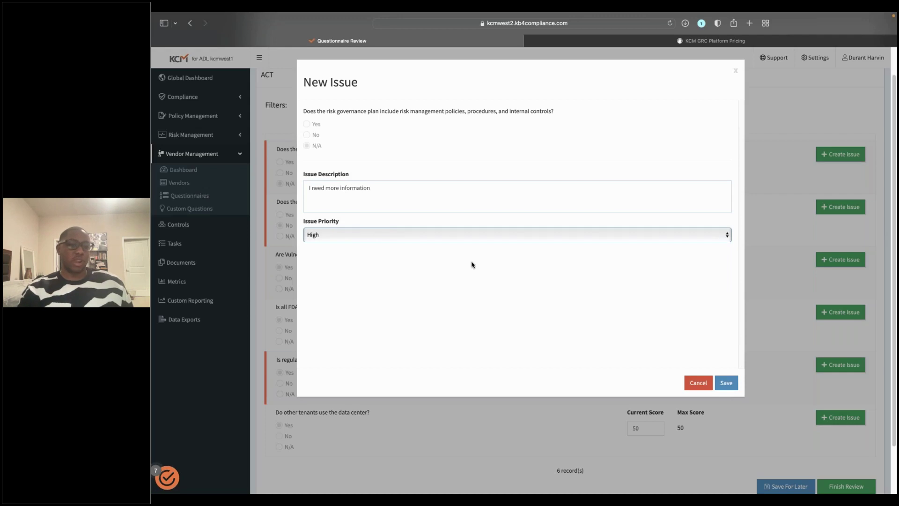
pyautogui.click(731, 384)
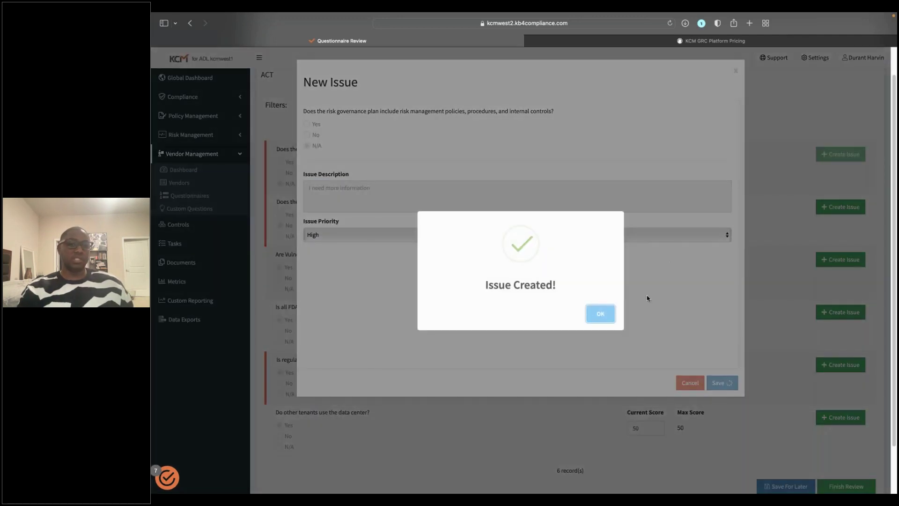
pyautogui.click(601, 318)
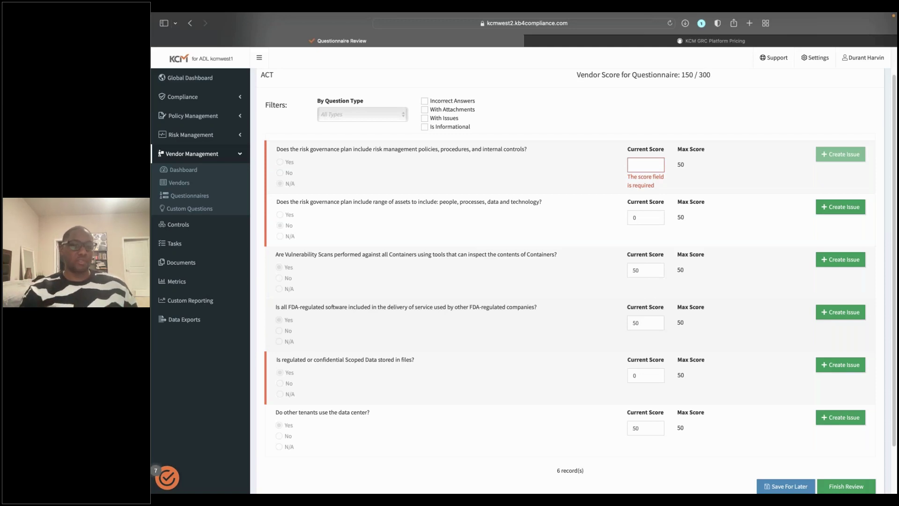
# Step: Set the current score of the first risk governance plan question to 0
pyautogui.click(642, 166)
pyautogui.write('0')
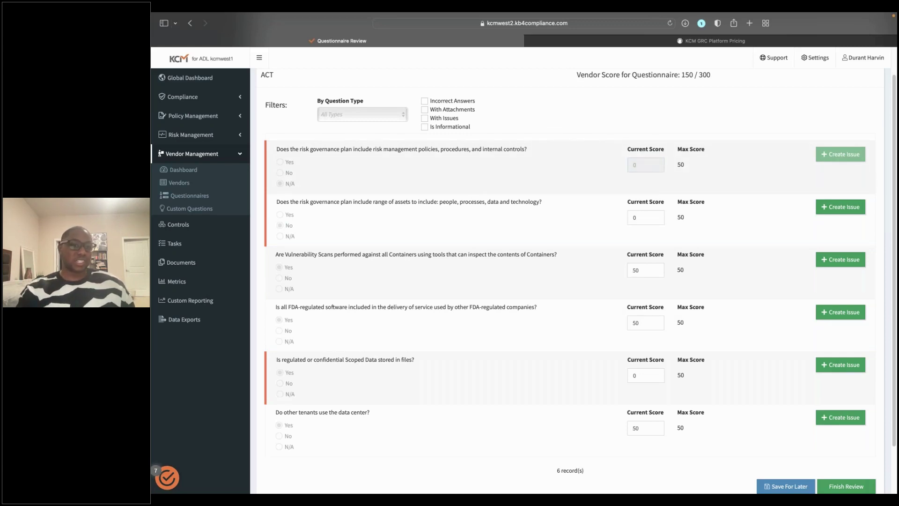
pyautogui.scroll(-1, 465, 215)
pyautogui.scroll(-2, 466, 214)
pyautogui.click(599, 318)
# Step: Return to the vendor's details and display its attachments
pyautogui.click(191, 24)
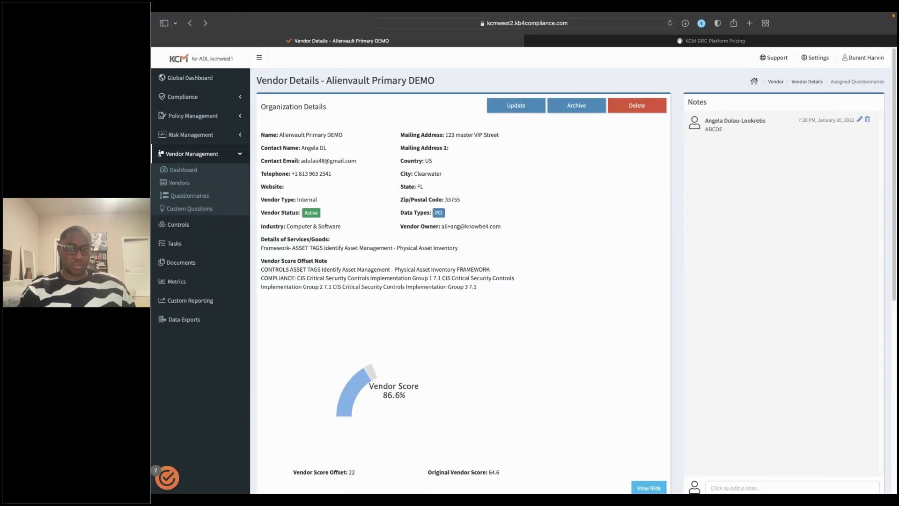
pyautogui.scroll(-7, 630, 368)
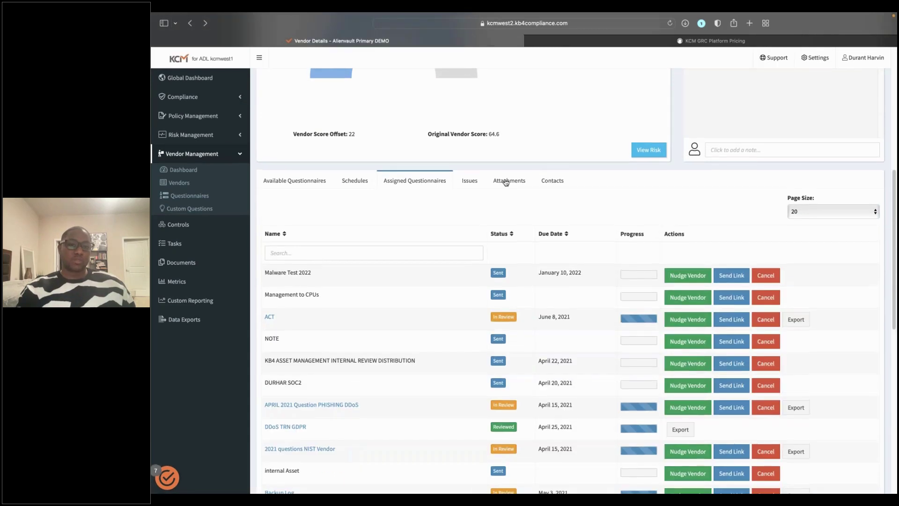
pyautogui.click(509, 180)
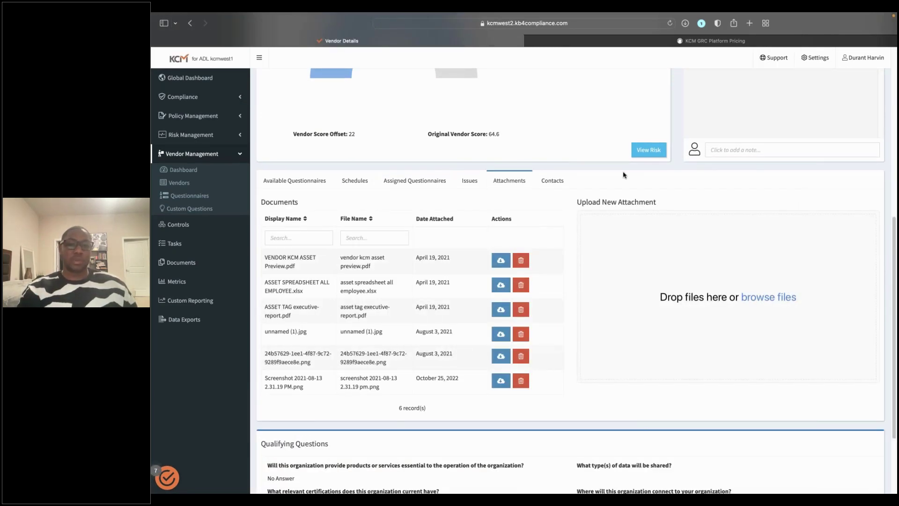
# Step: Look over the attached documents, vendor score and organization details on the vendor's page
pyautogui.scroll(4, 623, 175)
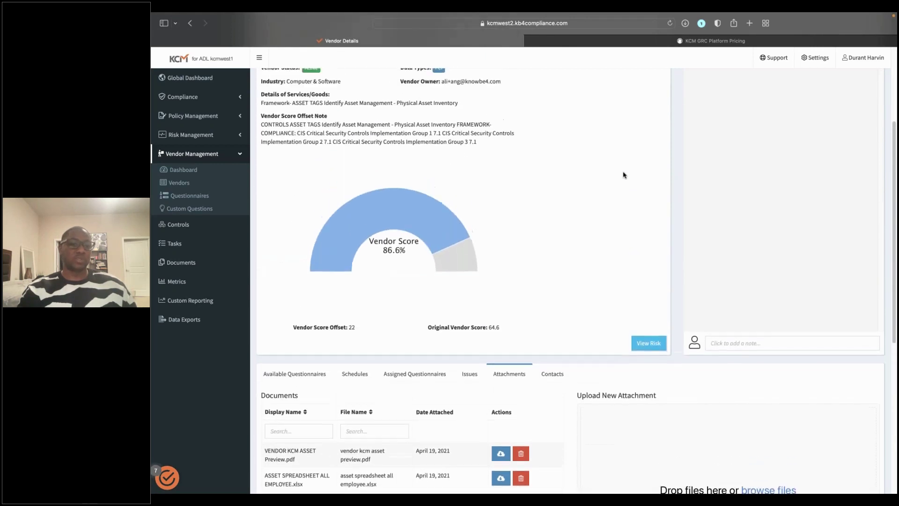
pyautogui.scroll(2, 622, 175)
pyautogui.scroll(-1, 623, 175)
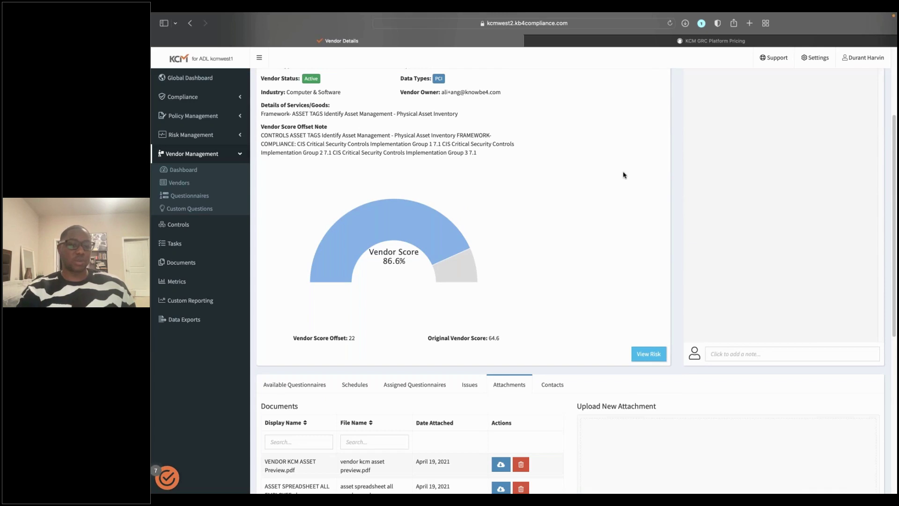
pyautogui.scroll(-3, 623, 175)
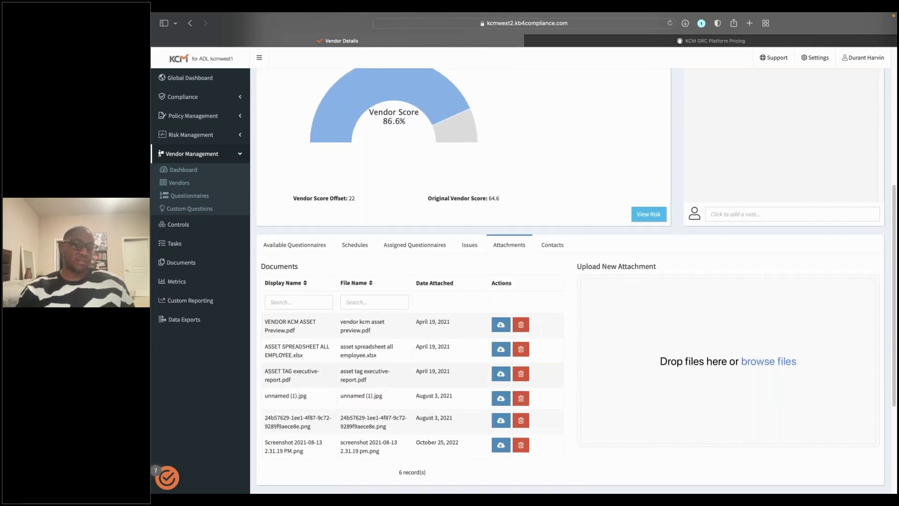
pyautogui.scroll(1, 499, 280)
pyautogui.scroll(1, 499, 280)
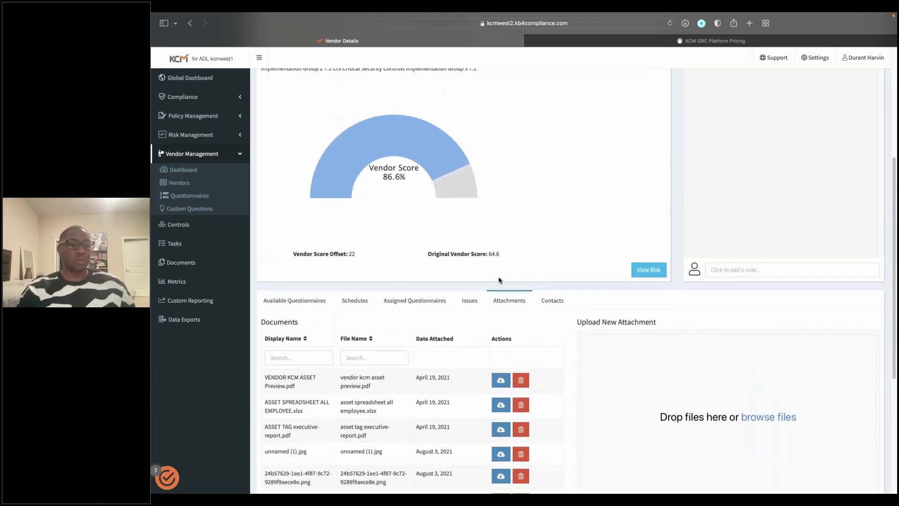
pyautogui.scroll(7, 504, 299)
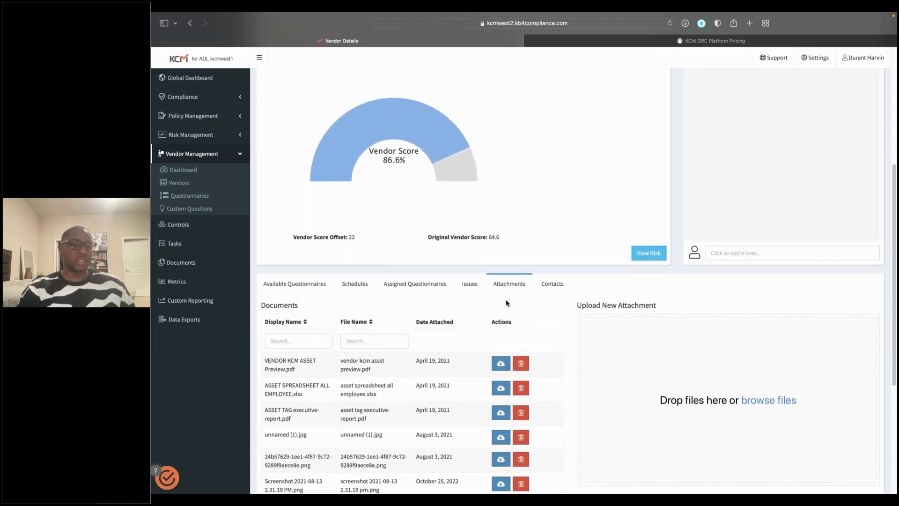
pyautogui.scroll(1, 506, 303)
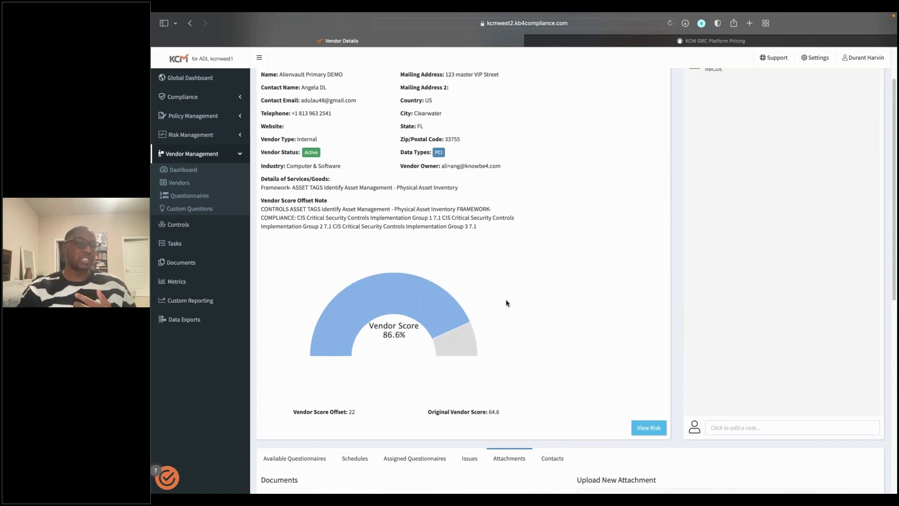
pyautogui.scroll(2, 506, 303)
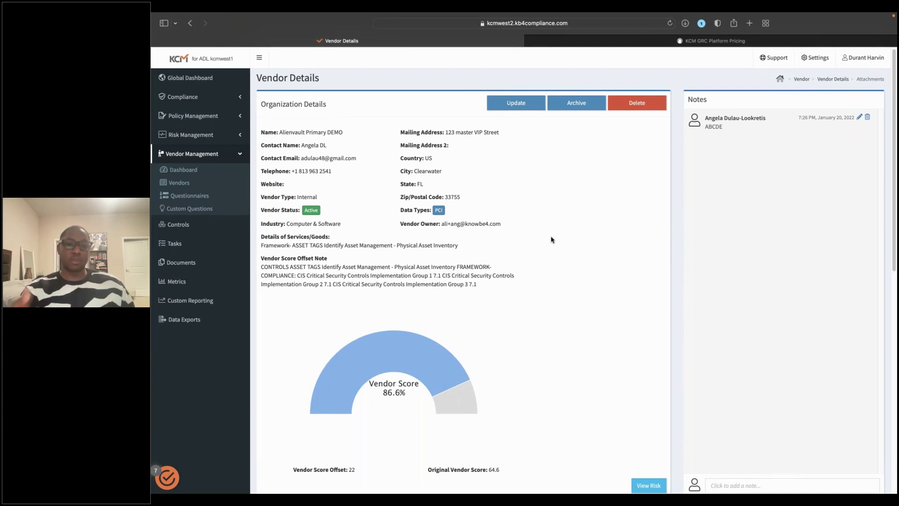
# Step: Open the vendor dashboard and examine its vendor scores, vendor statuses, issues and outstanding questionnaires
pyautogui.click(195, 171)
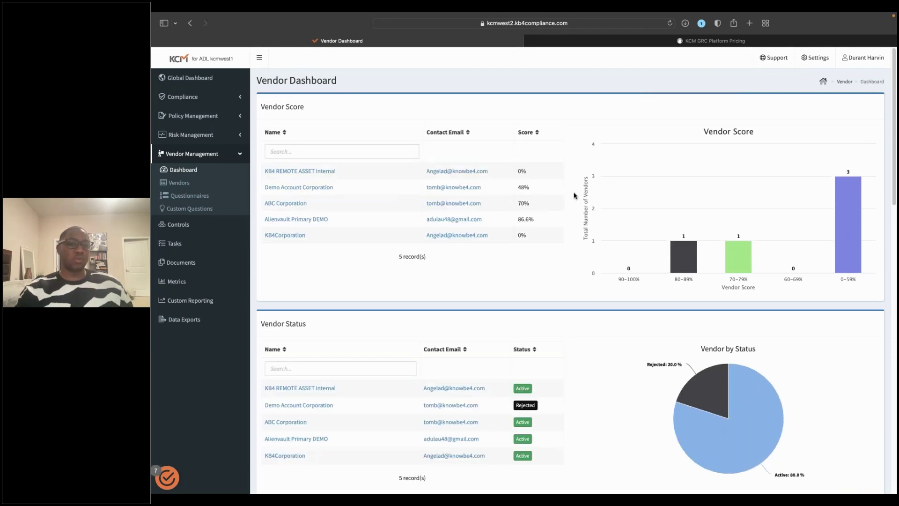
pyautogui.scroll(-1, 575, 196)
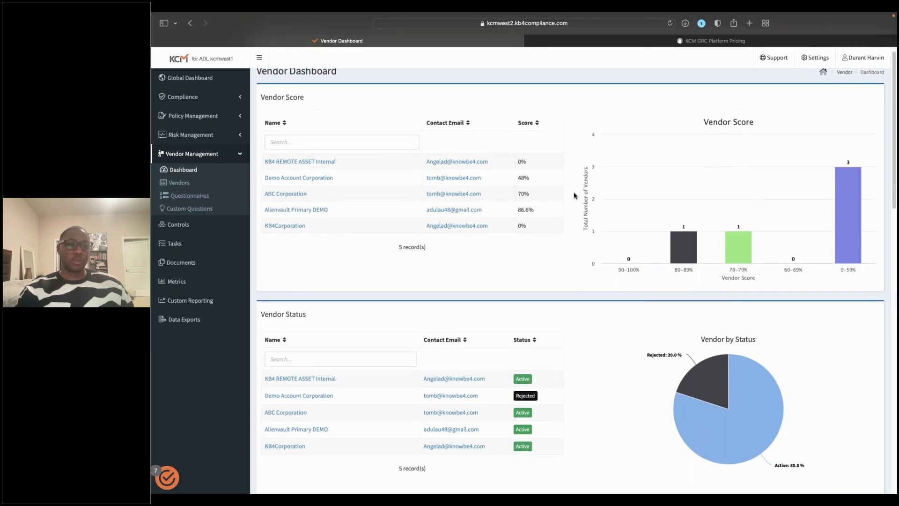
pyautogui.scroll(-1, 575, 195)
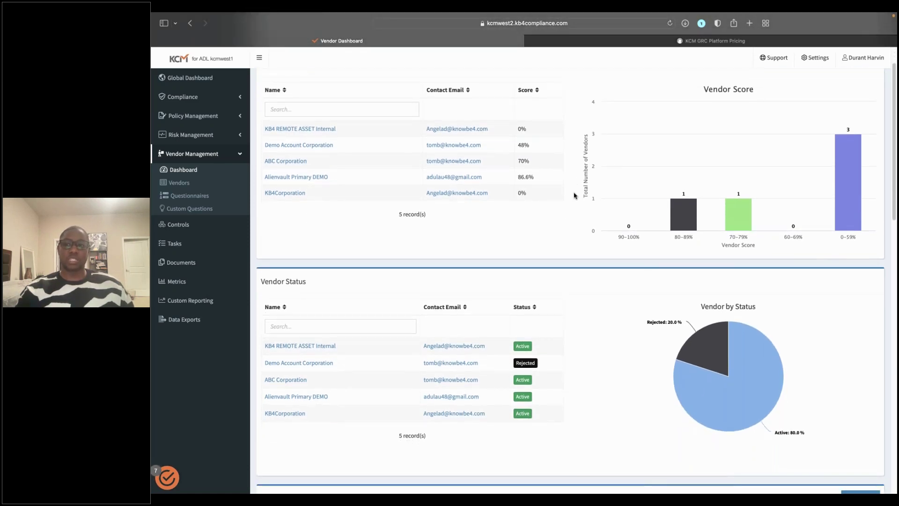
pyautogui.scroll(-5, 590, 223)
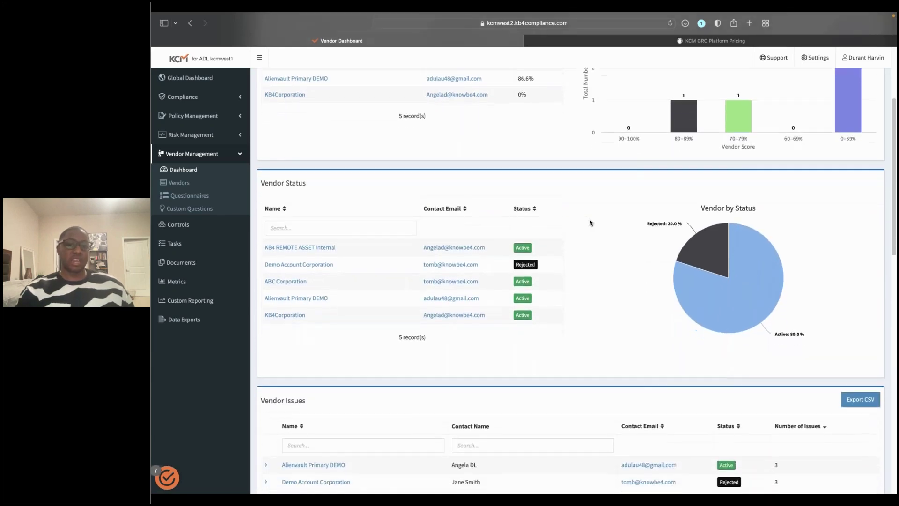
pyautogui.scroll(-6, 590, 223)
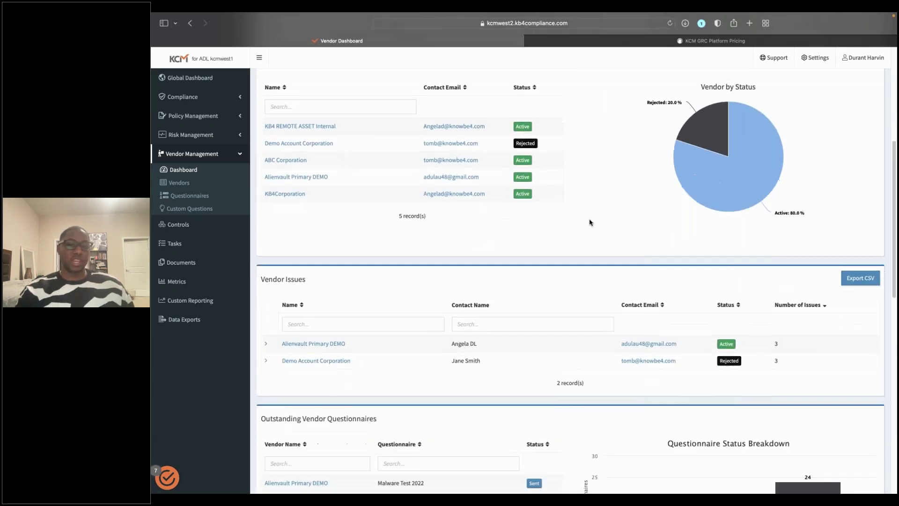
pyautogui.scroll(-3, 568, 359)
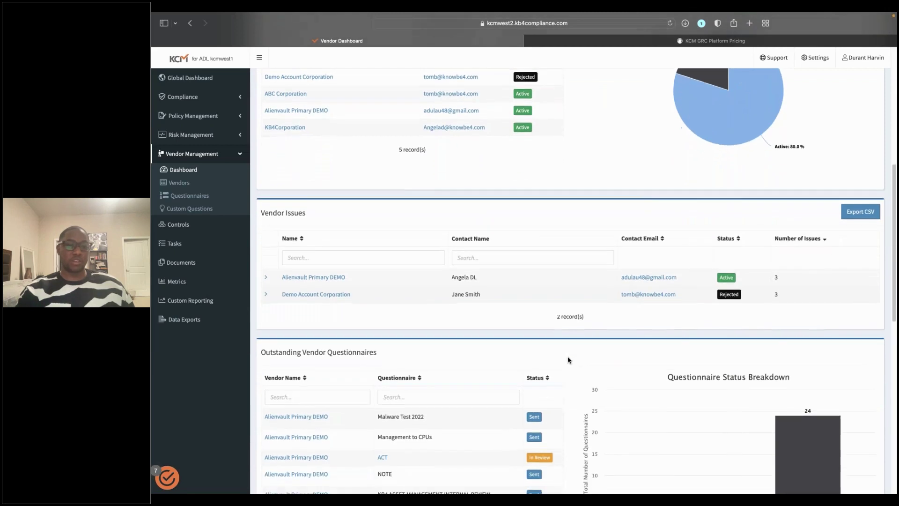
pyautogui.scroll(-4, 568, 359)
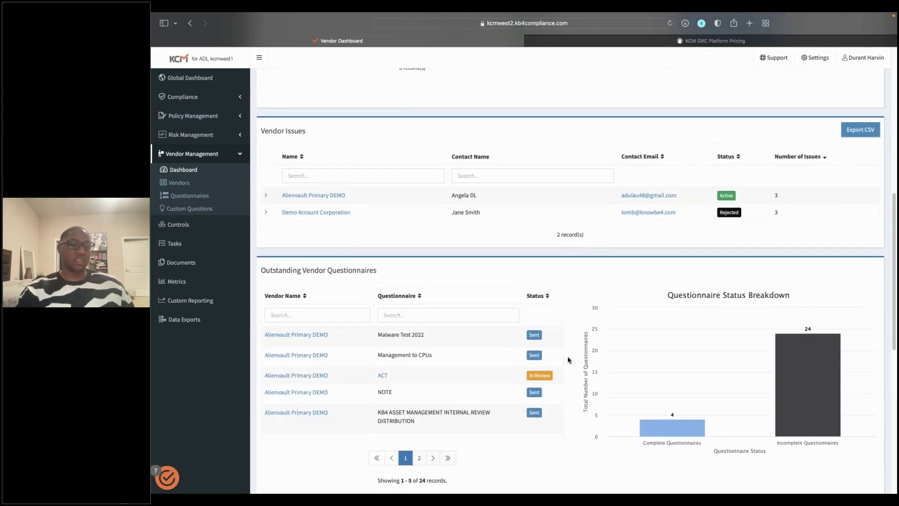
pyautogui.scroll(-1, 568, 359)
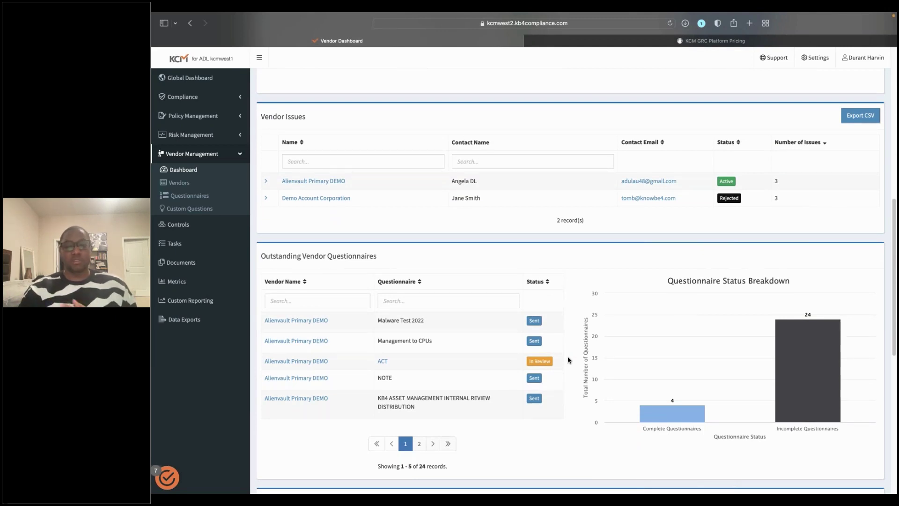
pyautogui.scroll(8, 568, 359)
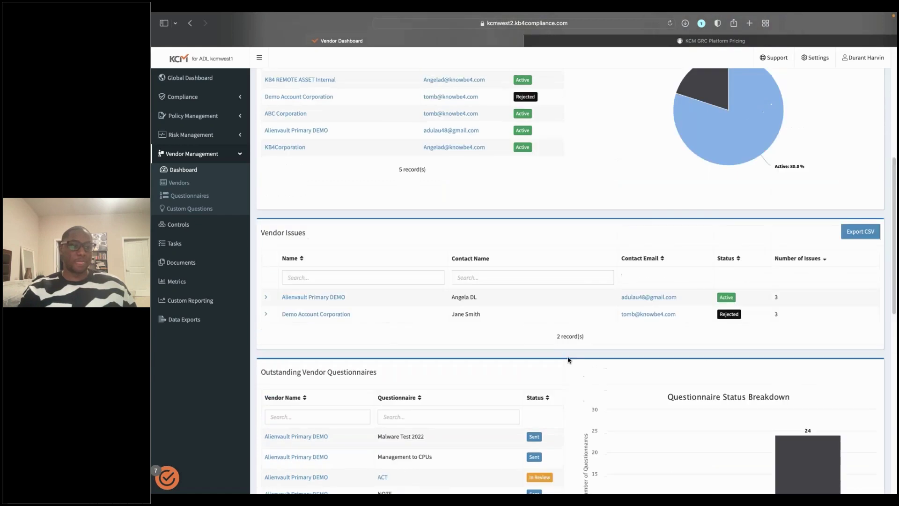
pyautogui.scroll(10, 568, 359)
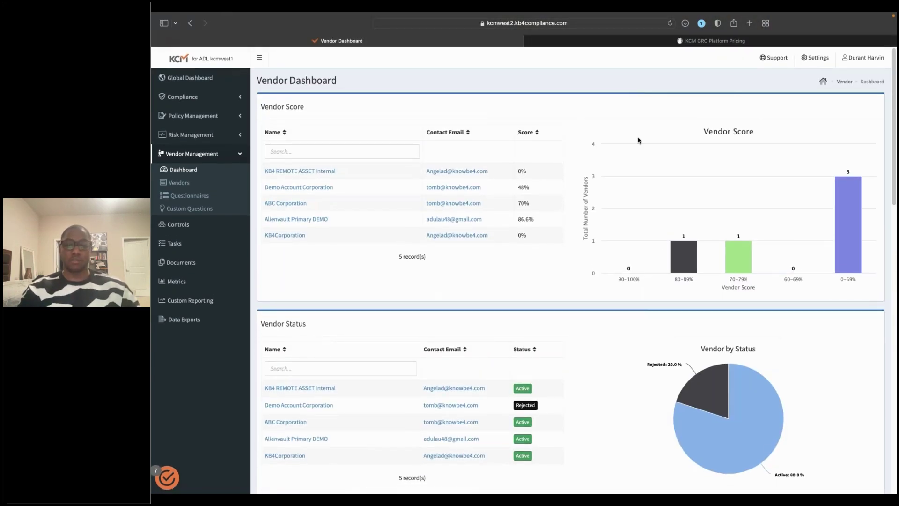
# Step: Take the browser window out of full screen and expand the Compliance section of the navigation
pyautogui.press('ctrl+super+f')
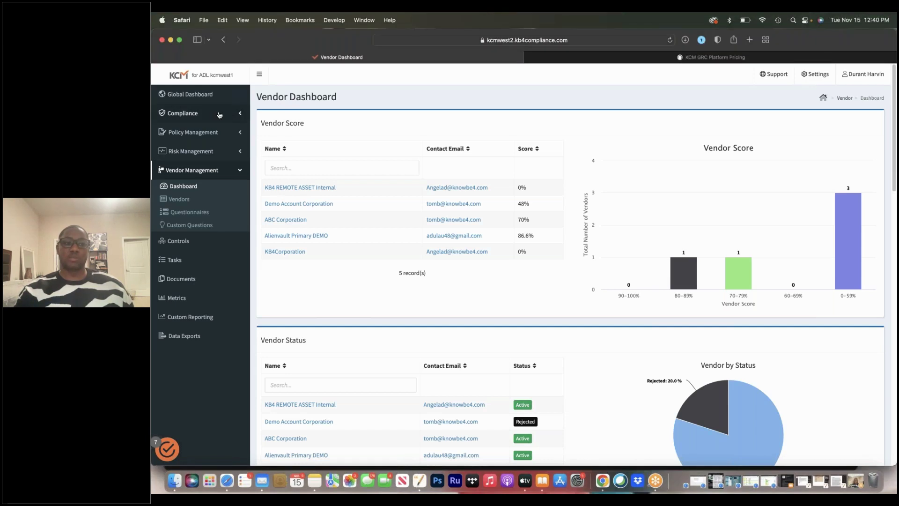
pyautogui.click(219, 115)
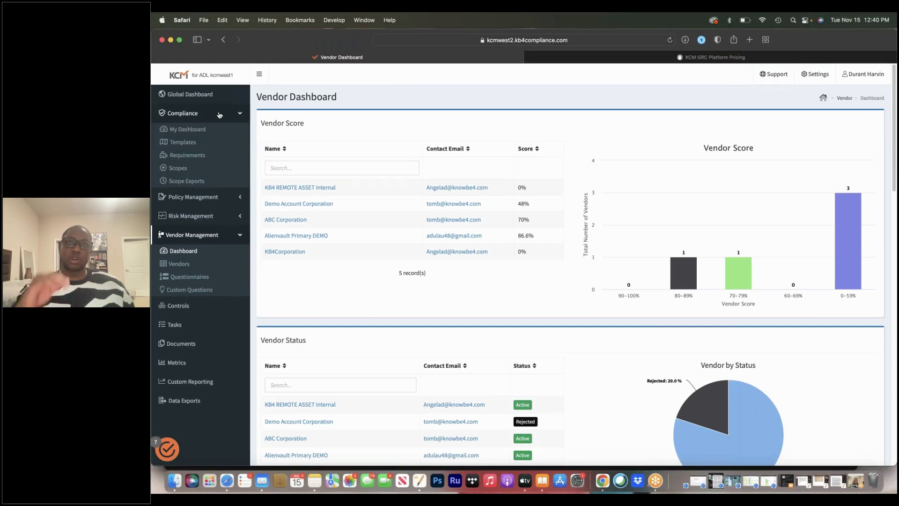